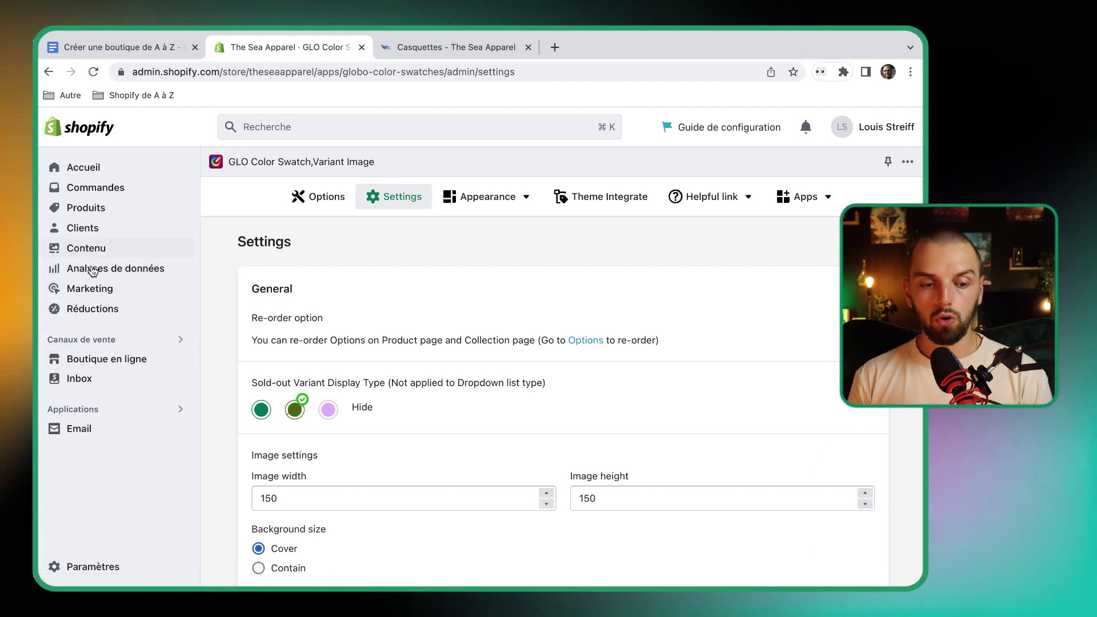
# Add a new page to the online store and title it "Guide des tailles"
pyautogui.click(98, 364)
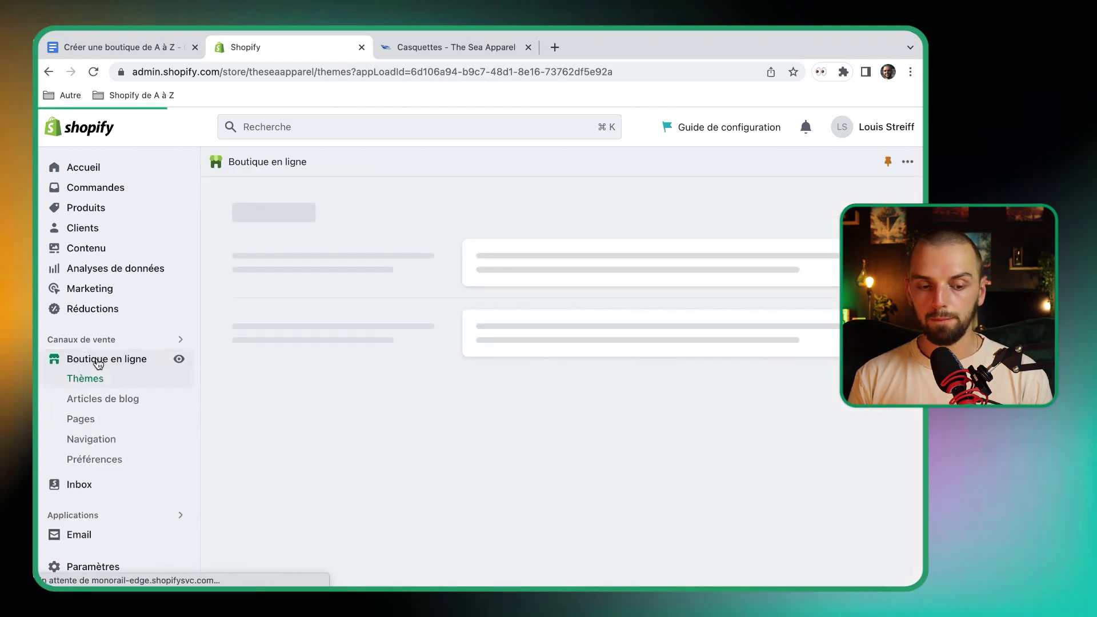
pyautogui.click(102, 420)
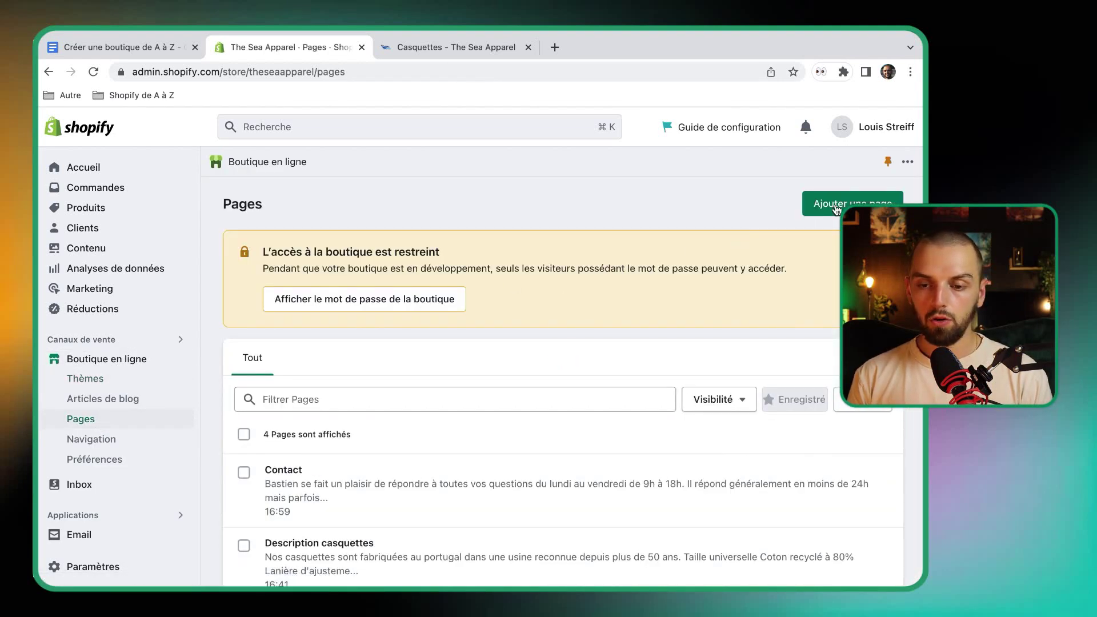
pyautogui.click(845, 204)
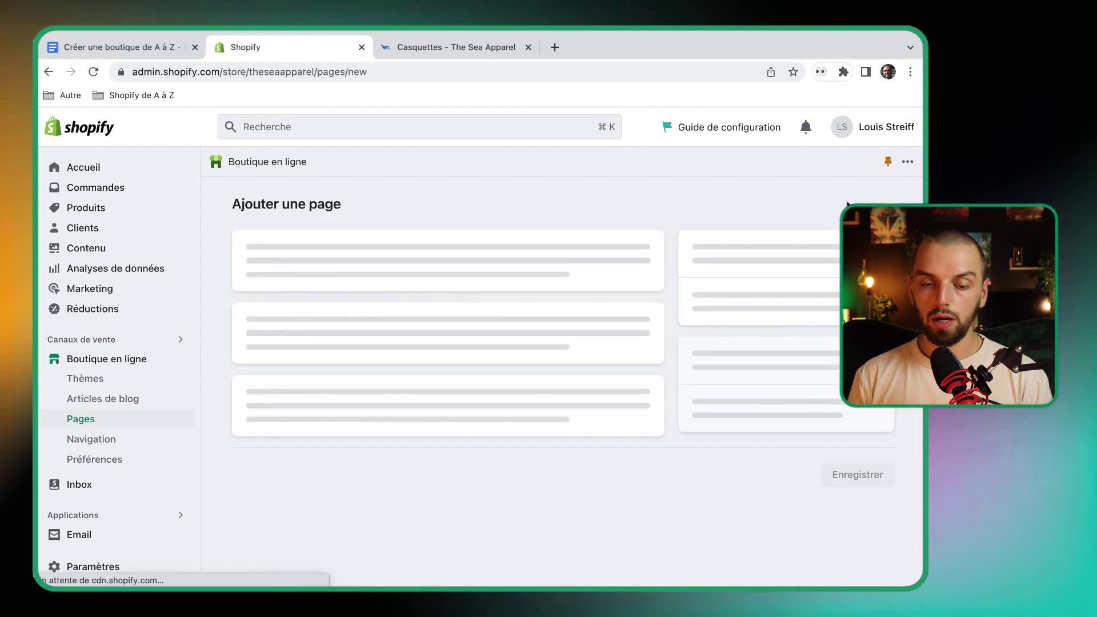
pyautogui.click(422, 277)
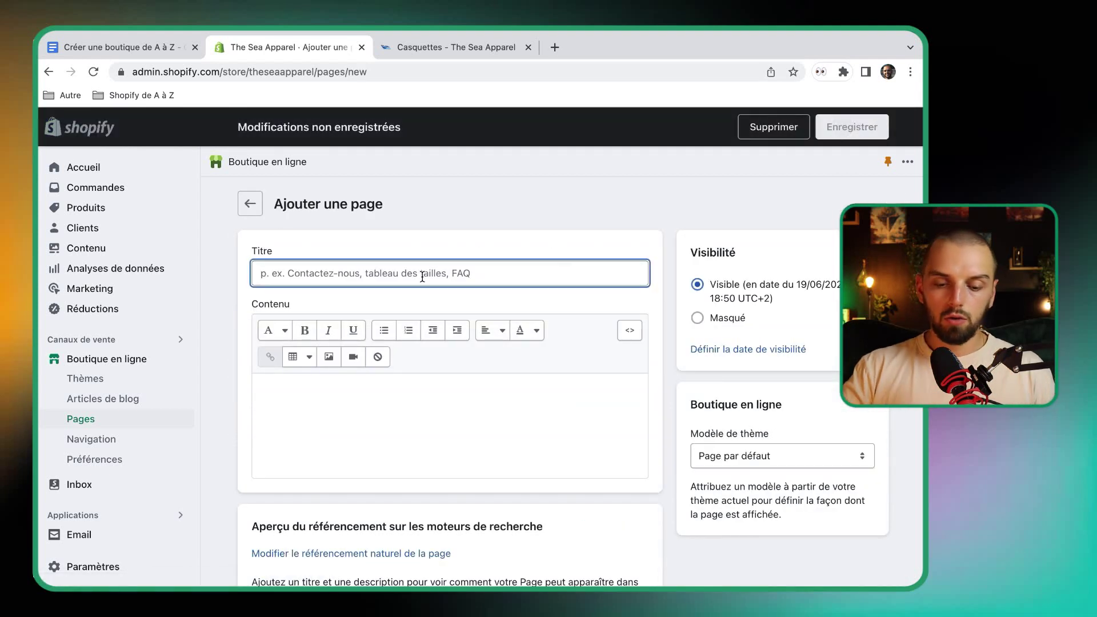
pyautogui.write('Guide des tailles')
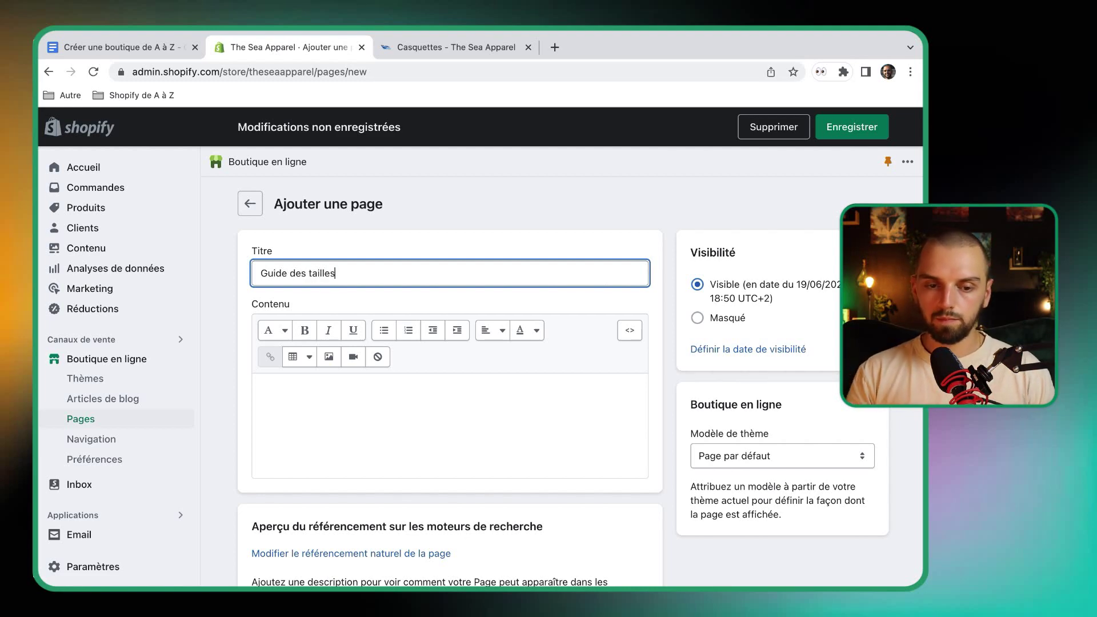
# Copy the introductory text under "Texte pour le guide des tailles" from the Google Docs document into the Shopify page's content
pyautogui.click(160, 48)
pyautogui.scroll(-3, 270, 325)
pyautogui.moveTo(257, 310); pyautogui.dragTo(445, 389)
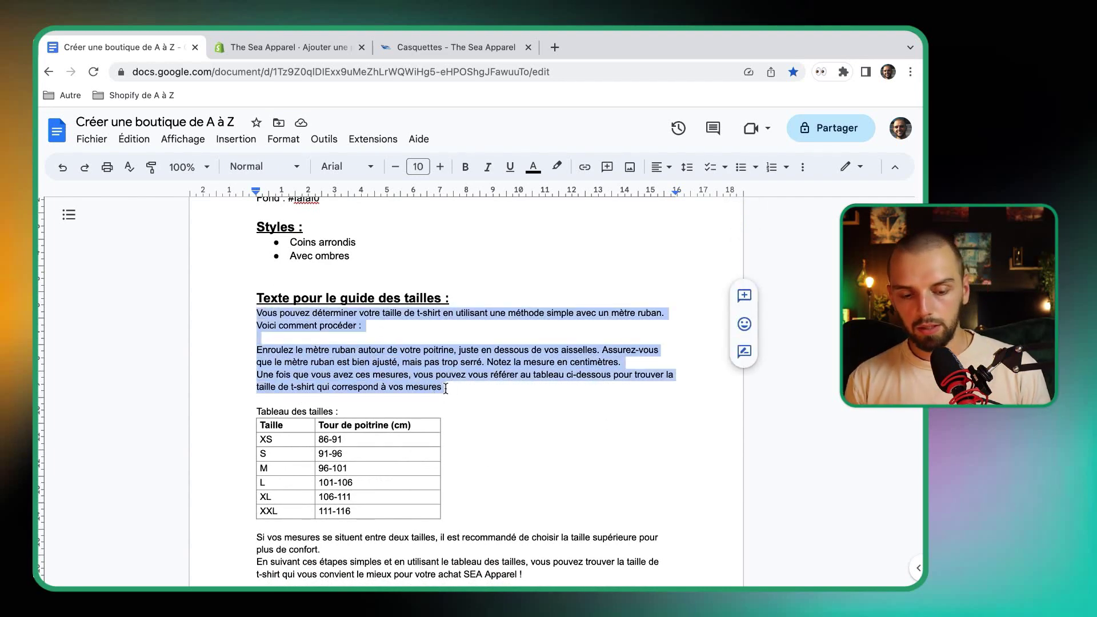
pyautogui.hotkey('ctrl', 'c')
pyautogui.click(288, 47)
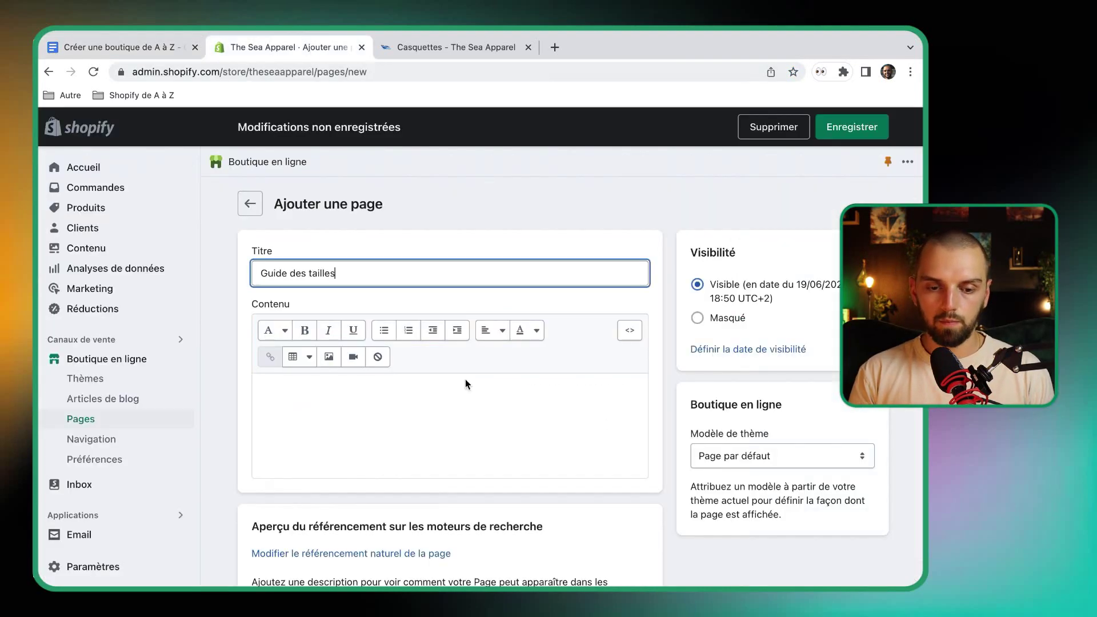
pyautogui.click(427, 396)
pyautogui.hotkey('ctrl', 'v')
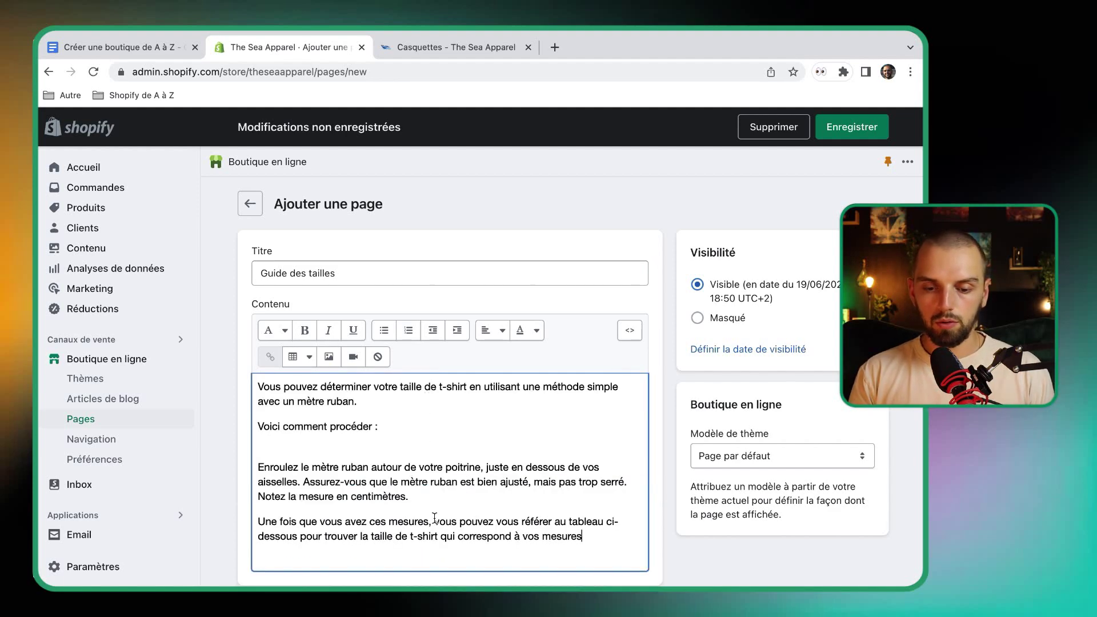
# Finish the pasted text with a period and blank lines, and insert a two-column table below it
pyautogui.scroll(-2, 434, 518)
pyautogui.press('Return')
pyautogui.press('Return')
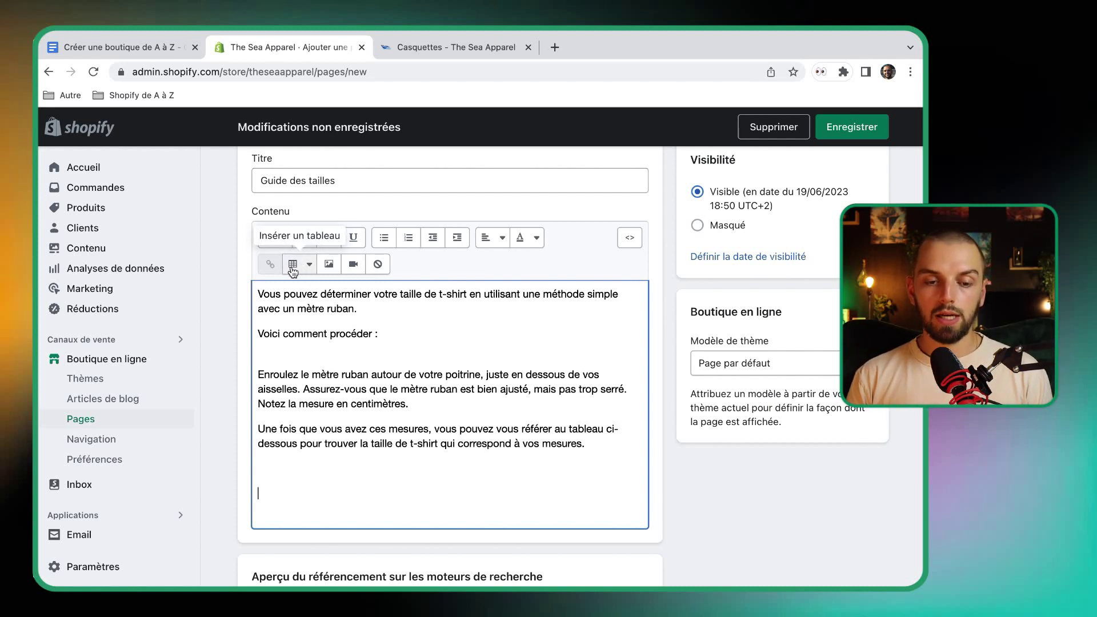
pyautogui.click(306, 264)
pyautogui.click(295, 298)
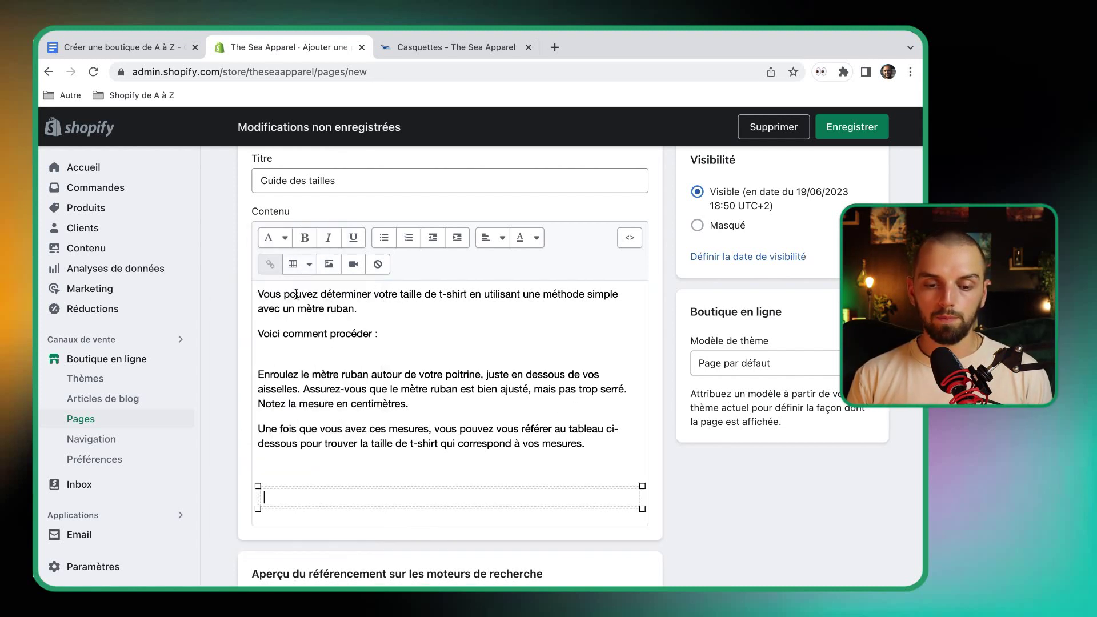
pyautogui.rightClick(341, 499)
pyautogui.click(276, 499)
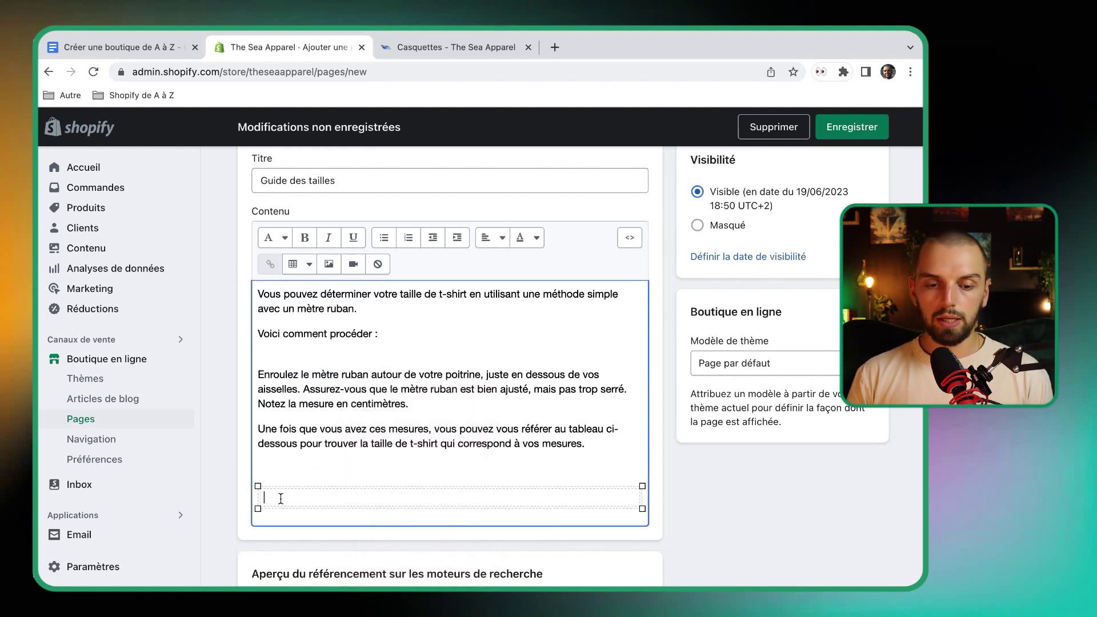
pyautogui.click(303, 266)
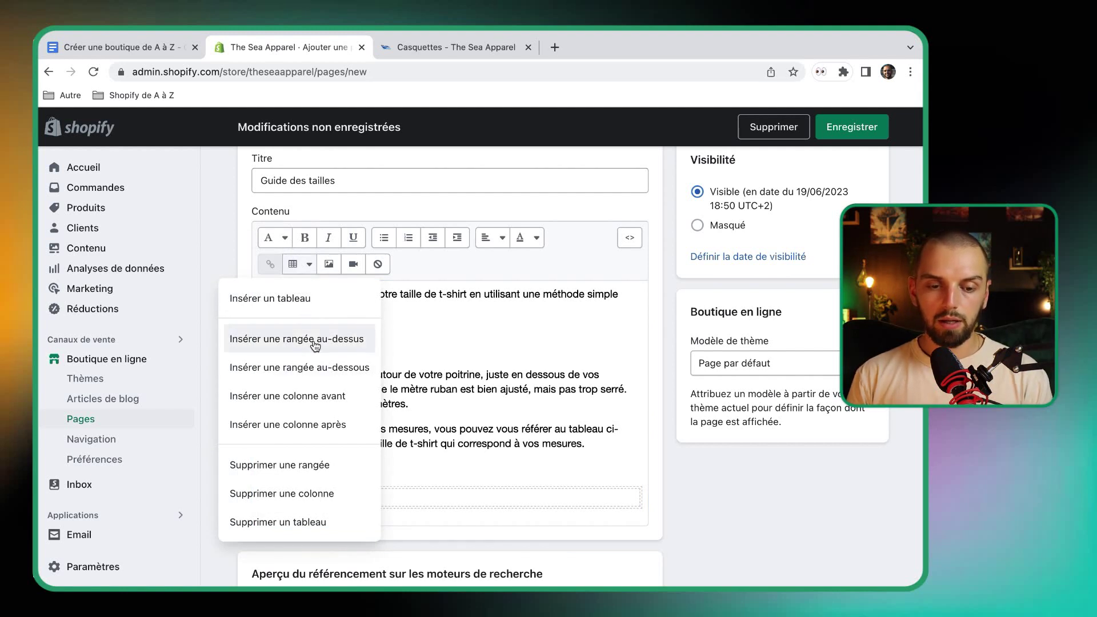
pyautogui.click(311, 404)
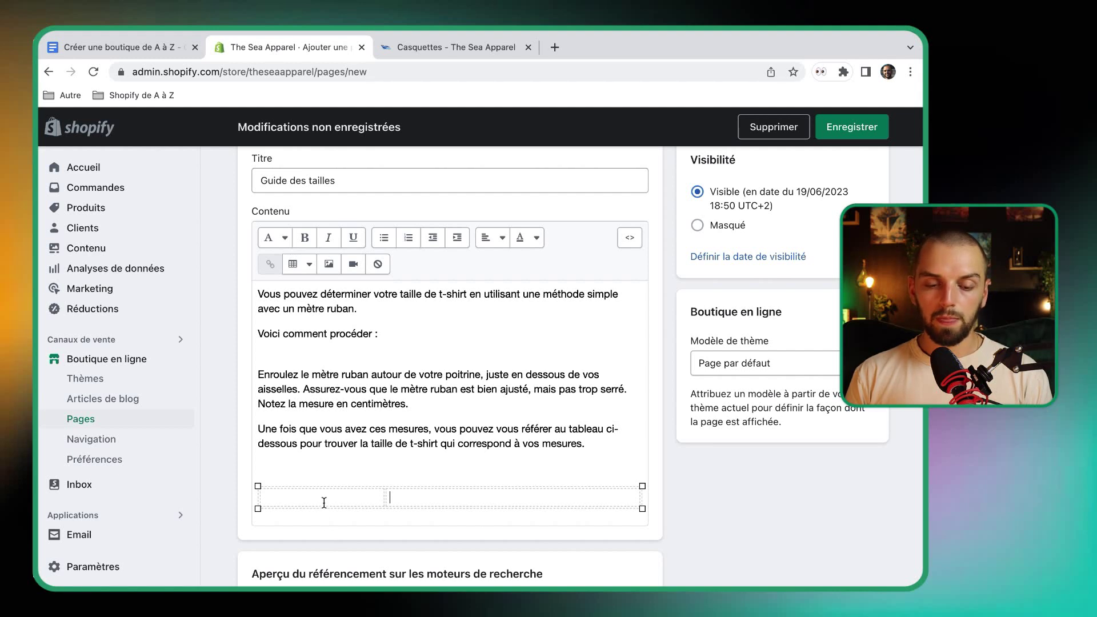
# Insert three rows below the first row so the table has four rows
pyautogui.click(309, 265)
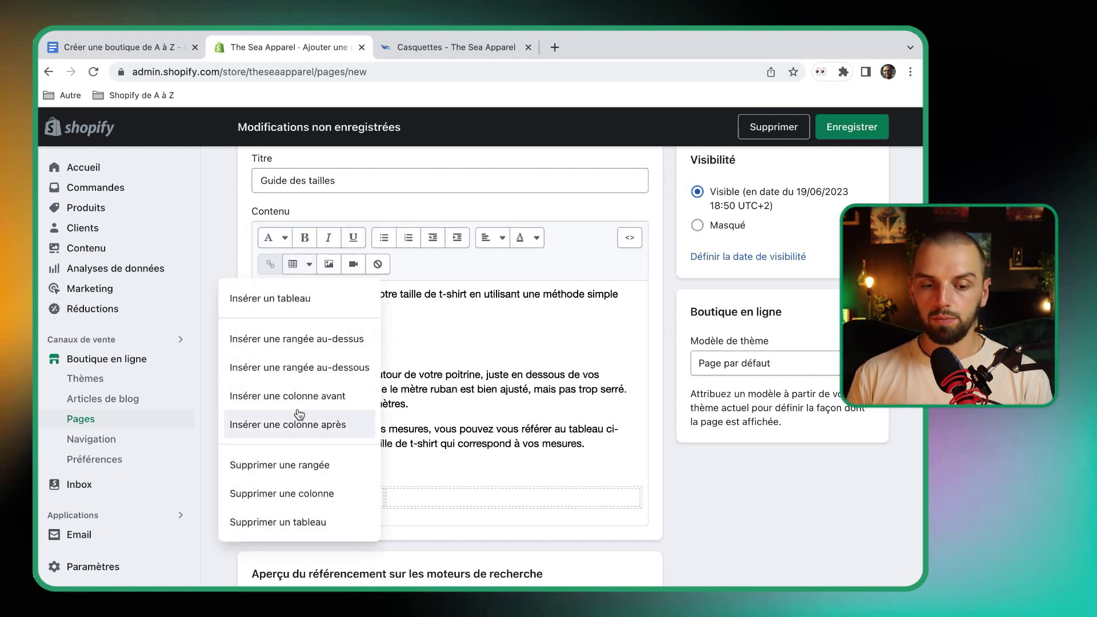
pyautogui.click(320, 372)
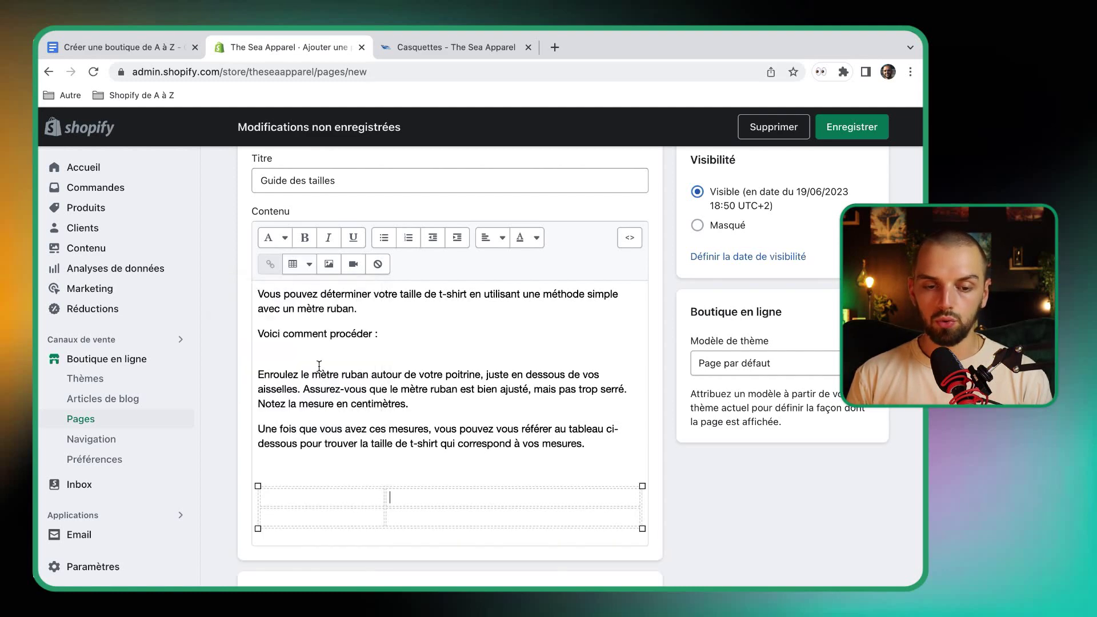
pyautogui.click(297, 262)
pyautogui.click(294, 363)
pyautogui.click(308, 264)
pyautogui.click(298, 368)
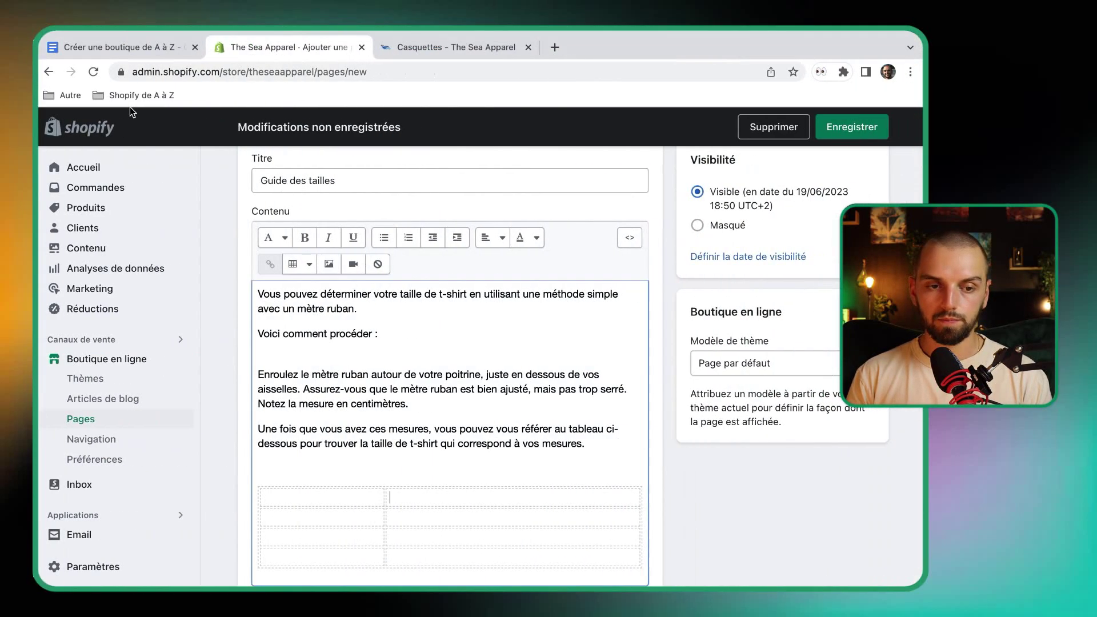
# Check the size table in the Google Docs document and extend the page's table with three more rows, seven in total
pyautogui.click(121, 48)
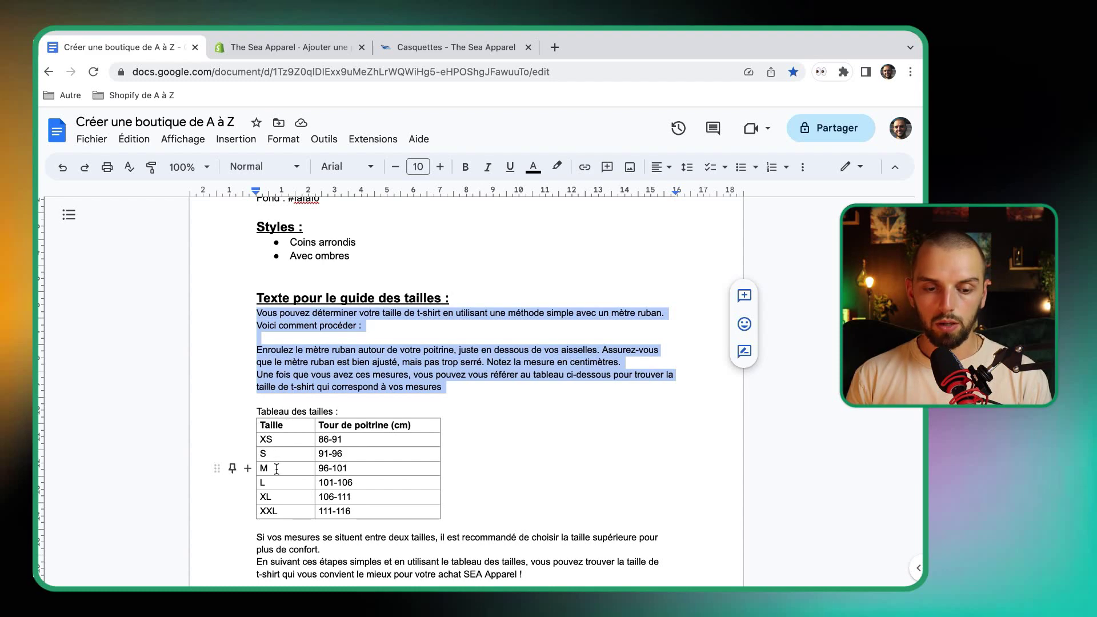
pyautogui.click(293, 46)
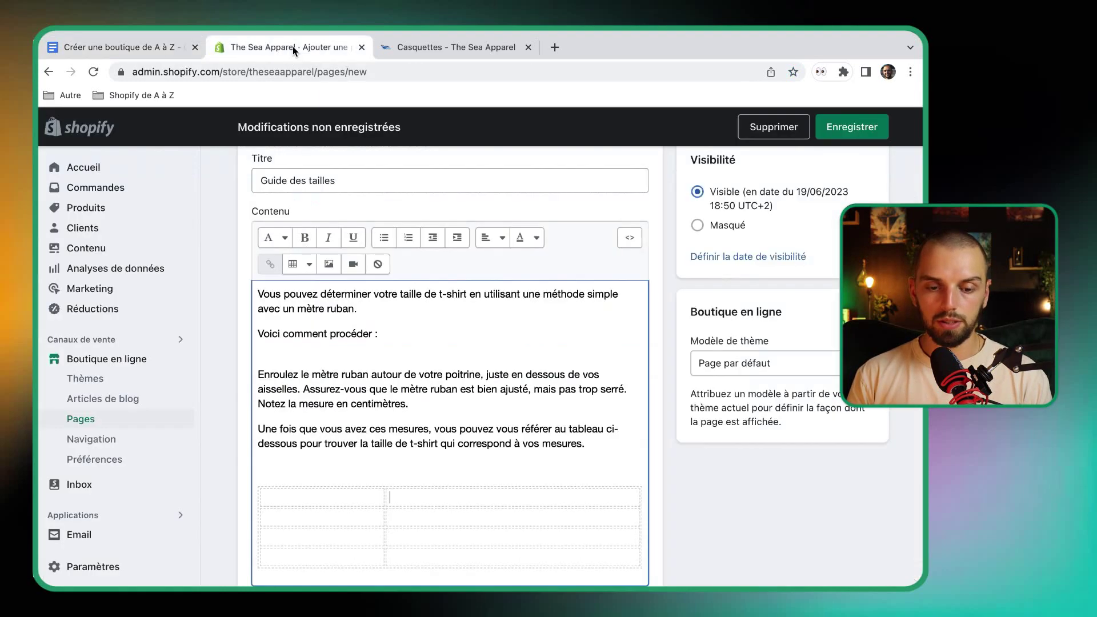
pyautogui.scroll(-2, 347, 507)
pyautogui.click(342, 468)
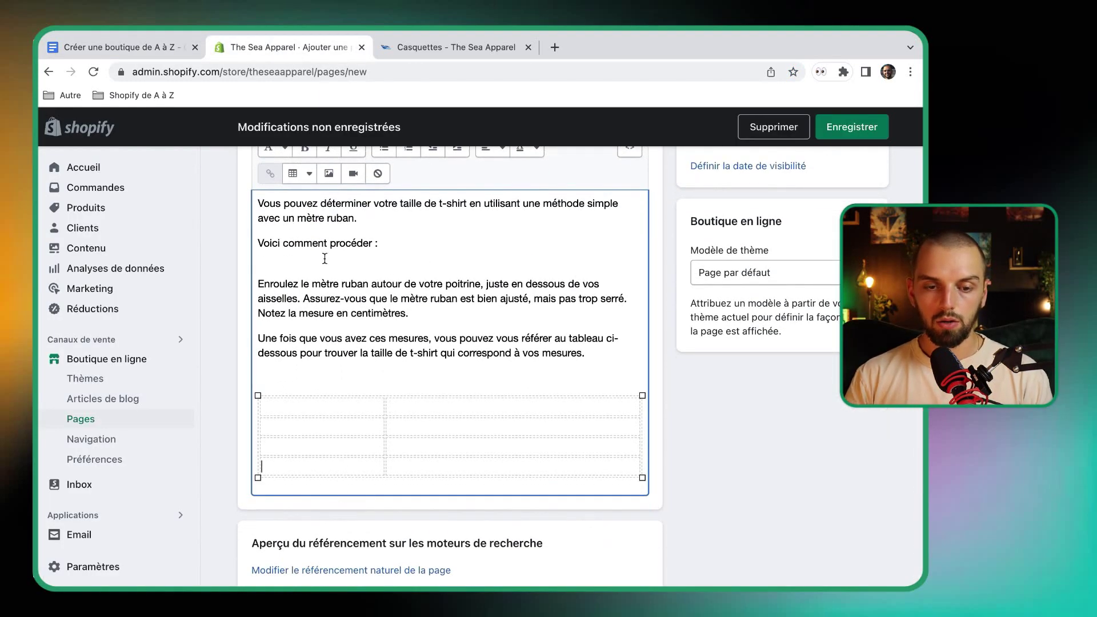
pyautogui.click(309, 173)
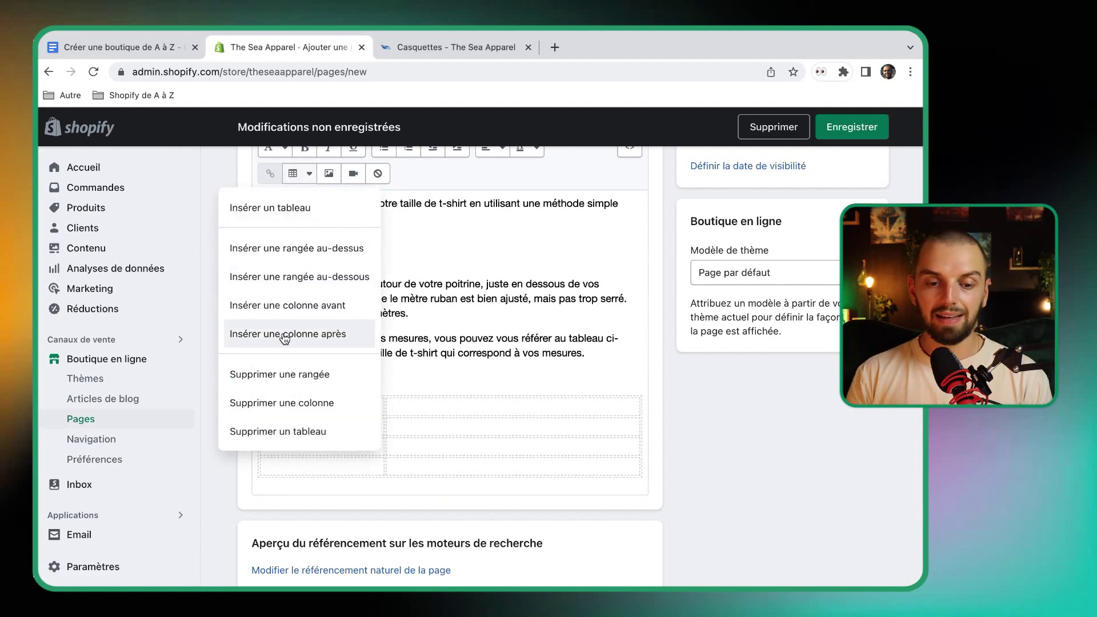
pyautogui.click(318, 273)
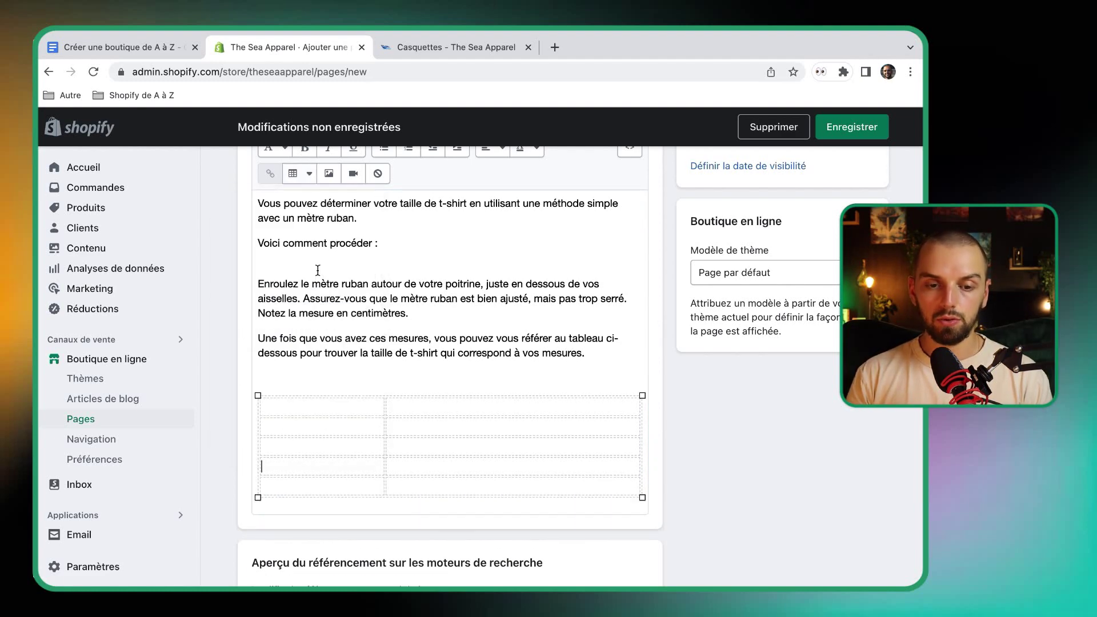
pyautogui.click(308, 174)
pyautogui.click(315, 278)
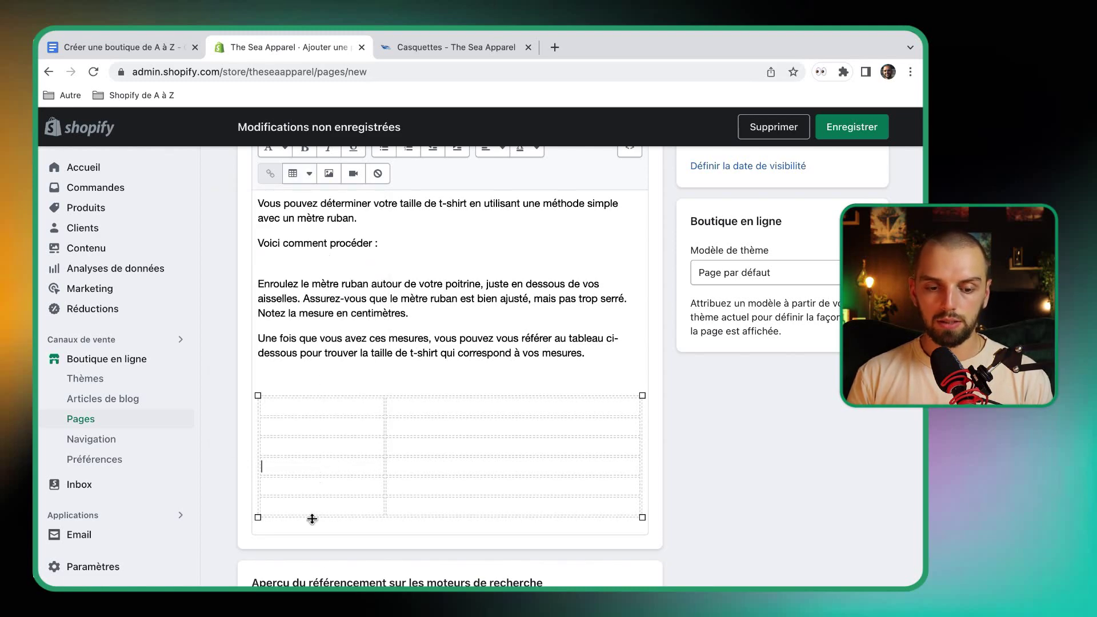
pyautogui.click(153, 53)
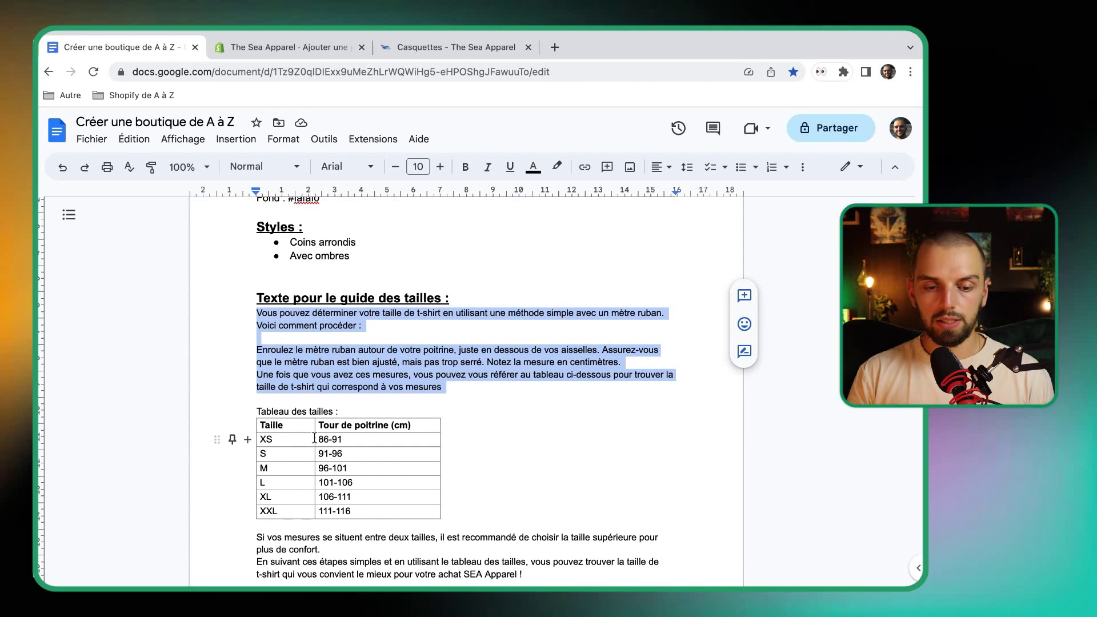
pyautogui.click(289, 47)
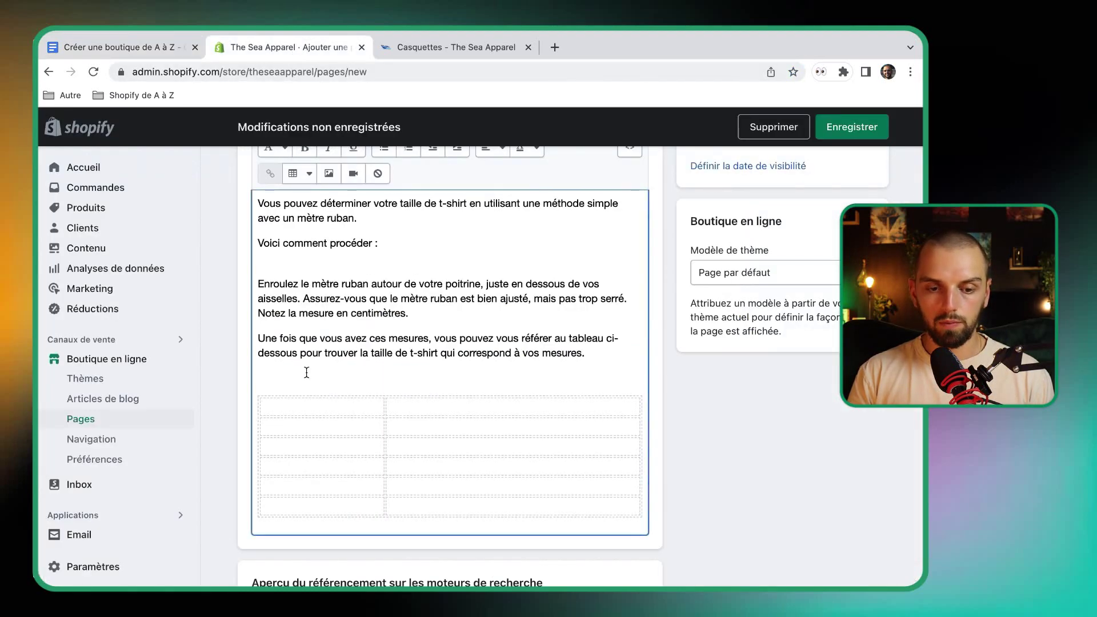
pyautogui.click(309, 173)
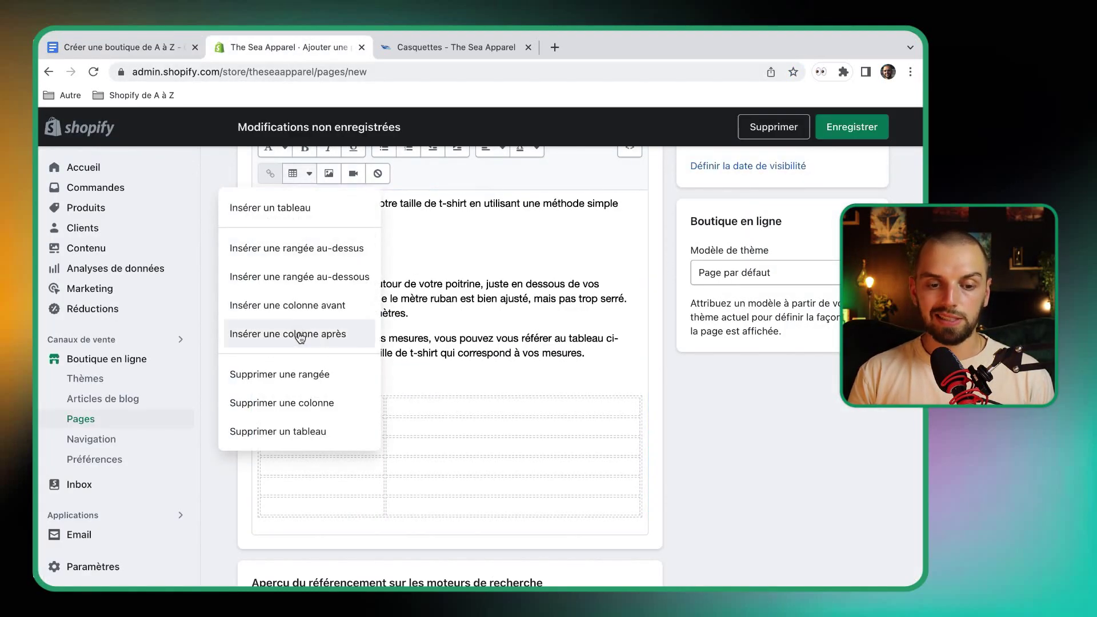
pyautogui.click(329, 283)
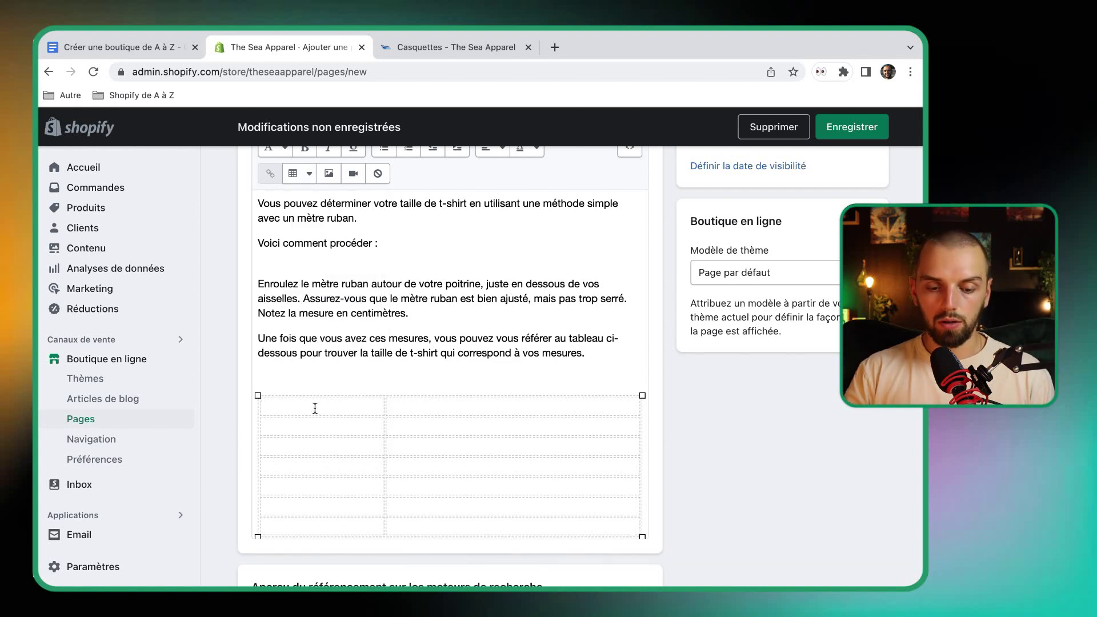
# Enter "Taille" and "Tour de poitrine" as the two column headings in the table's first row
pyautogui.write('Taille')
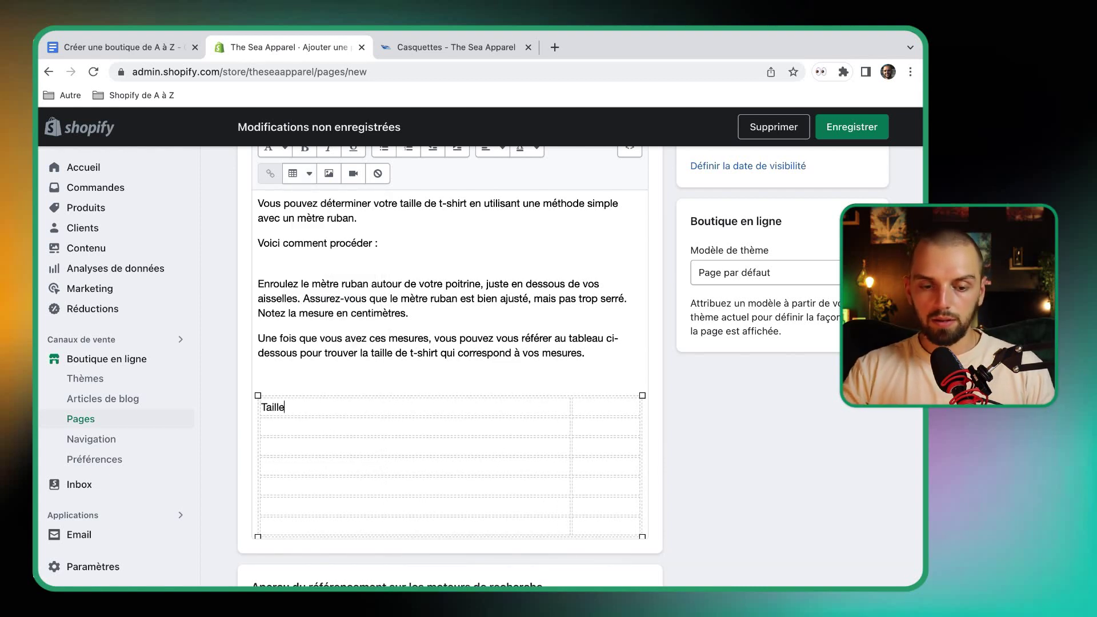
pyautogui.click(602, 405)
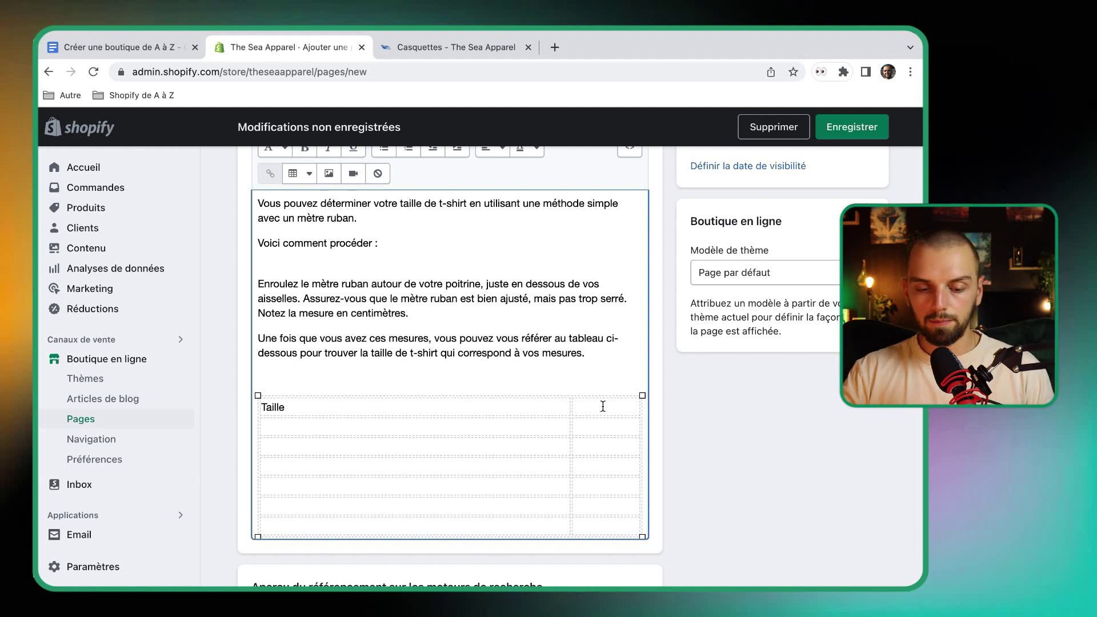
pyautogui.write('Tour')
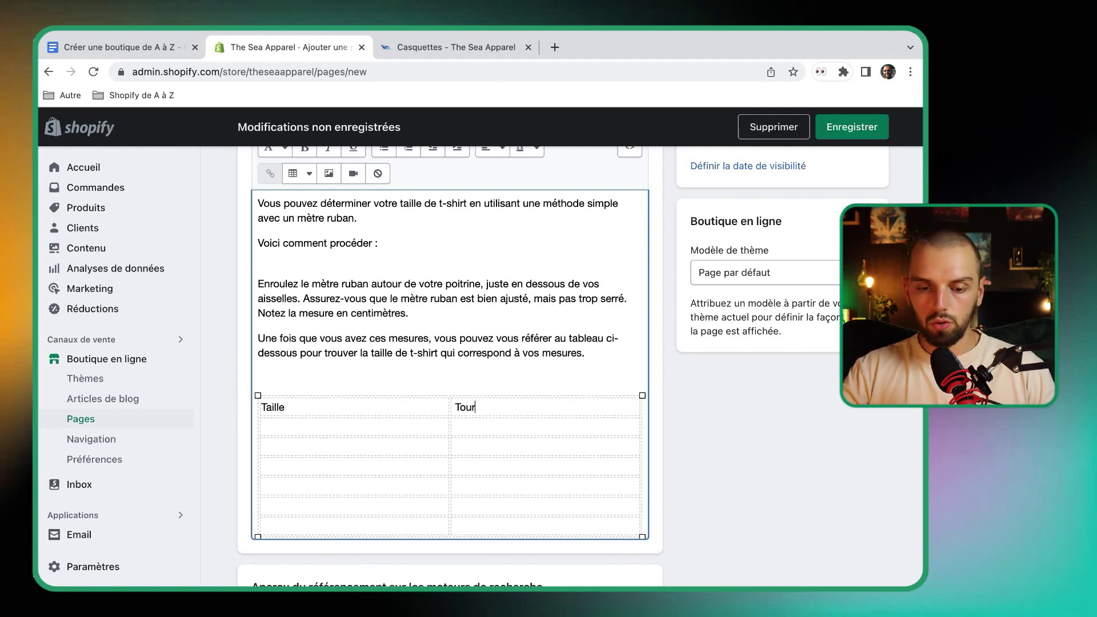
pyautogui.write(' de poitrine')
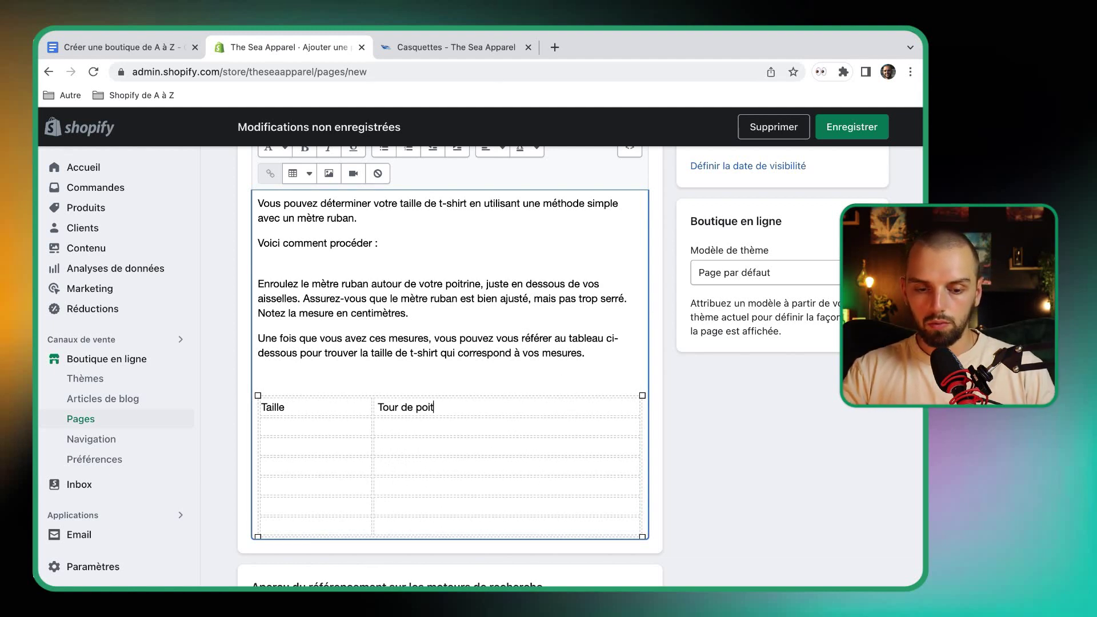
# Fill the Taille column below its heading with the sizes XS, S, M, L, XL and XXL
pyautogui.click(273, 427)
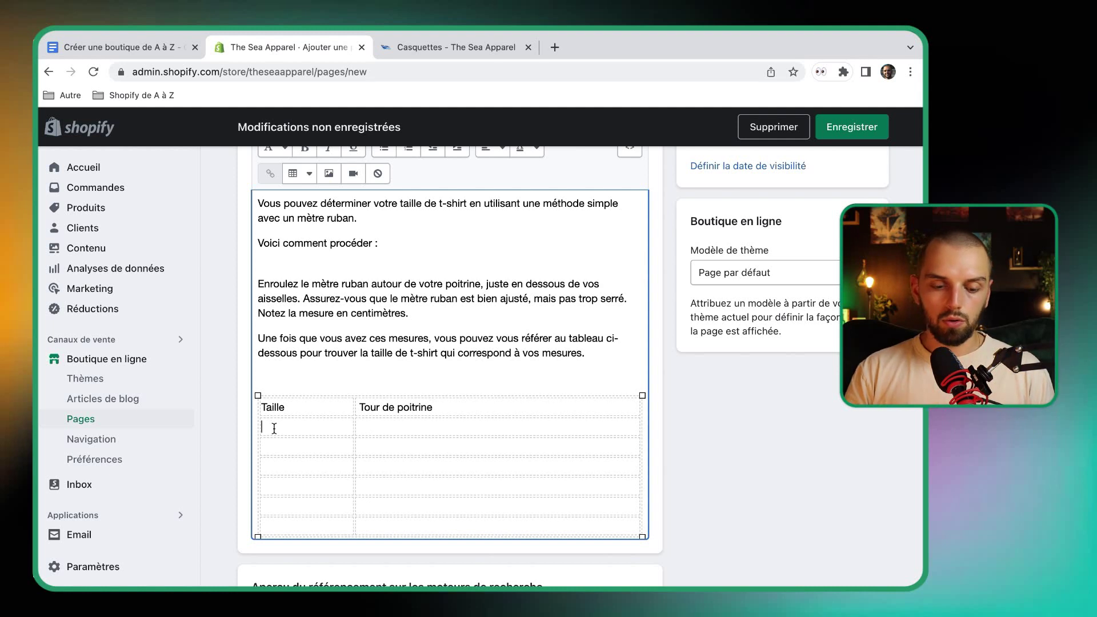
pyautogui.write('XS')
pyautogui.click(280, 448)
pyautogui.write('S')
pyautogui.click(277, 469)
pyautogui.write('M')
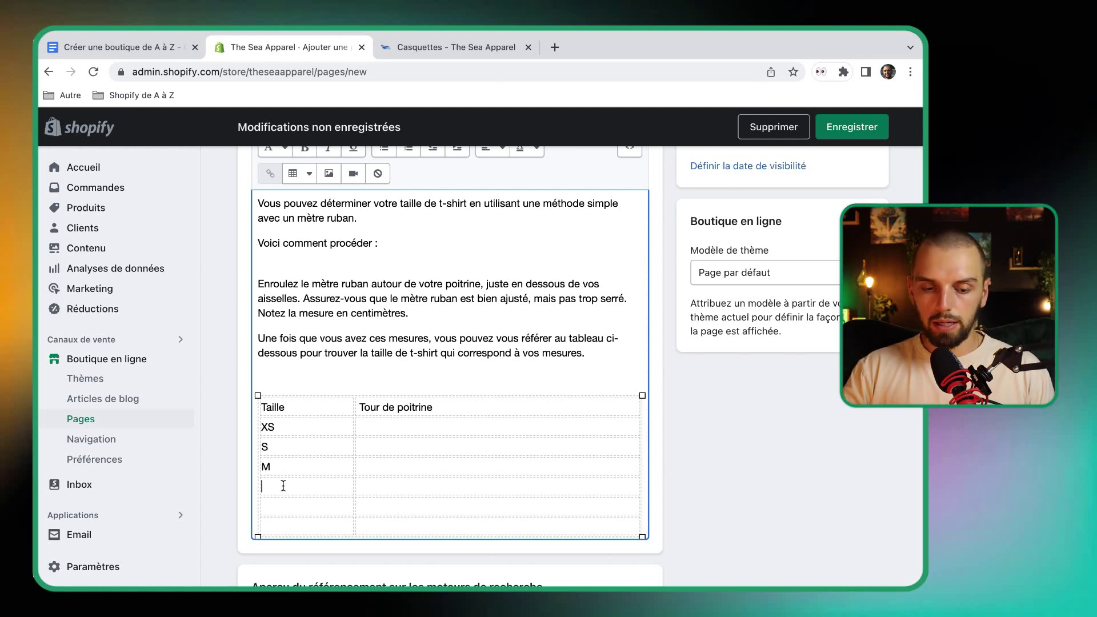
pyautogui.click(283, 504)
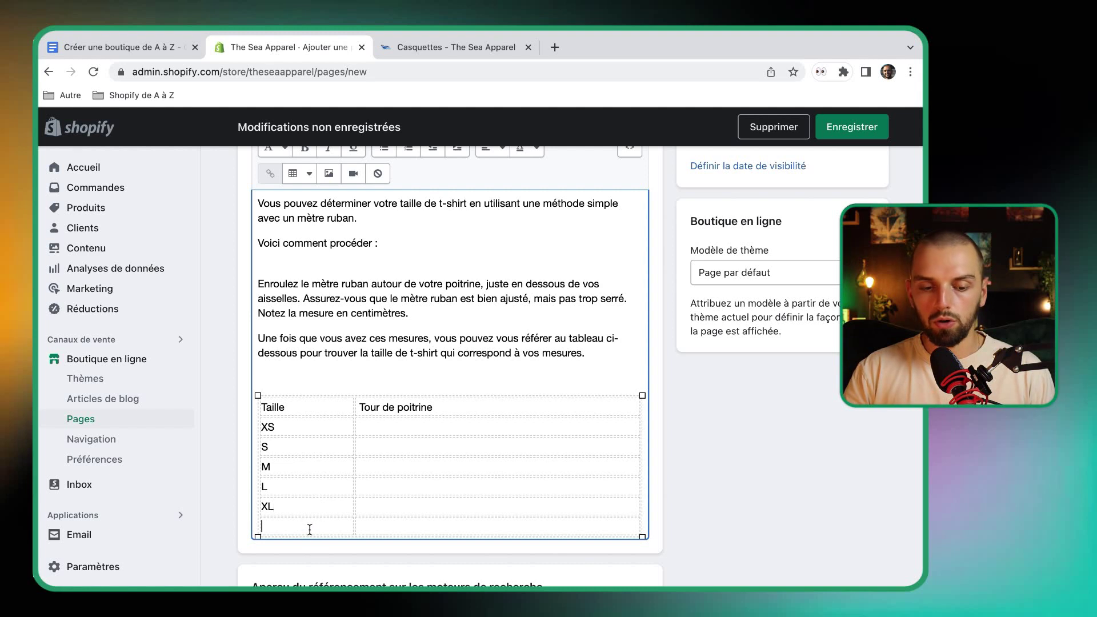
# Copy the XS chest measurement 86-91 from the Google Docs size table into the XS row of the Shopify page's table
pyautogui.click(380, 427)
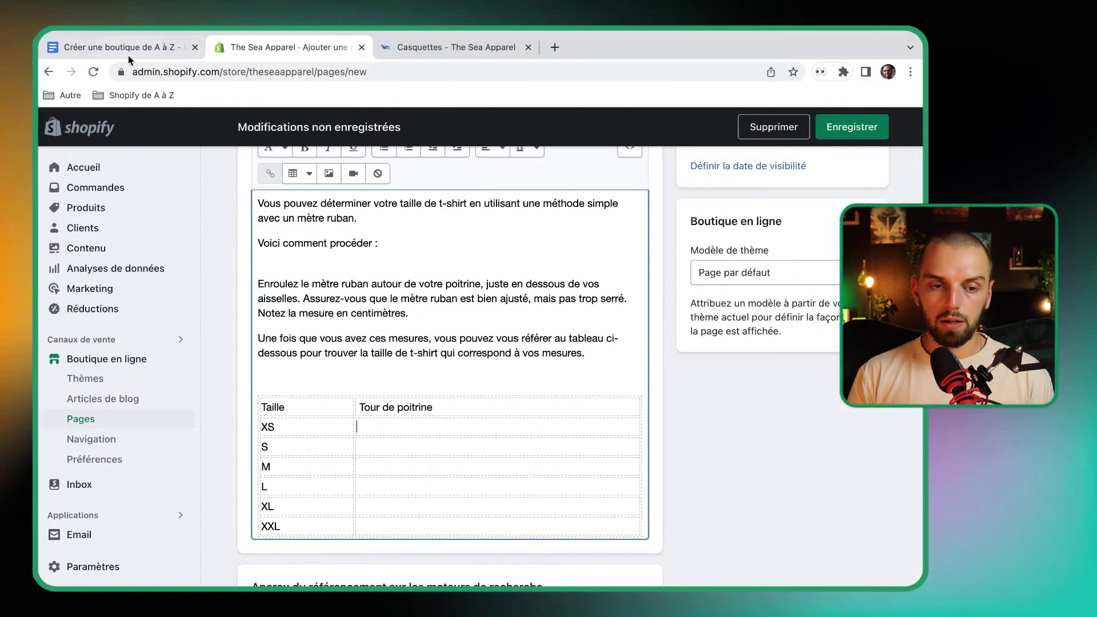
pyautogui.click(129, 55)
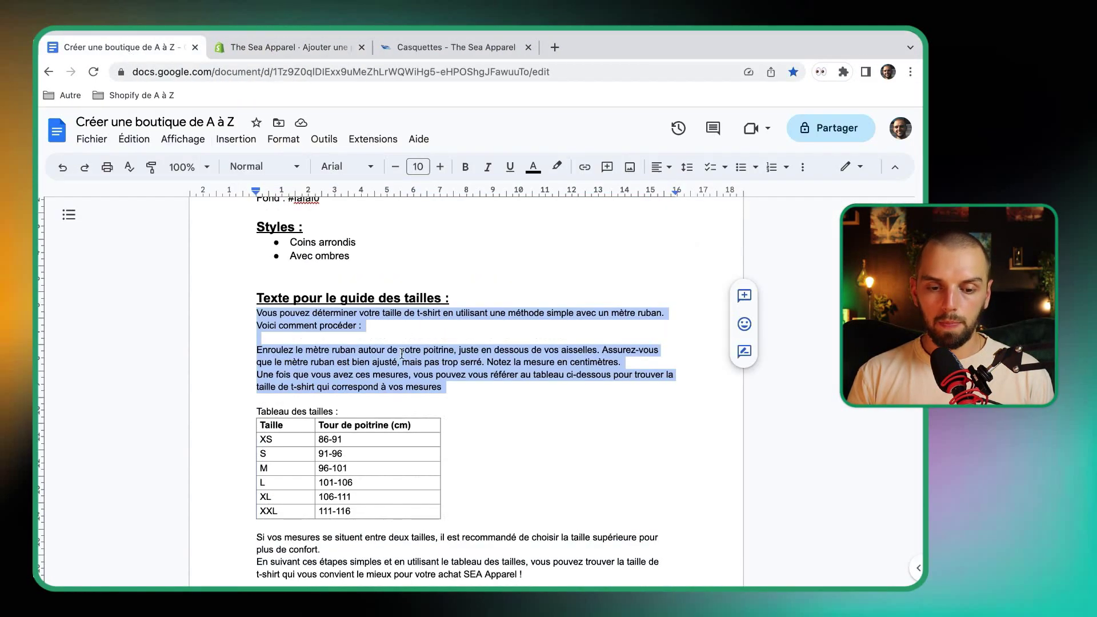
pyautogui.click(345, 438)
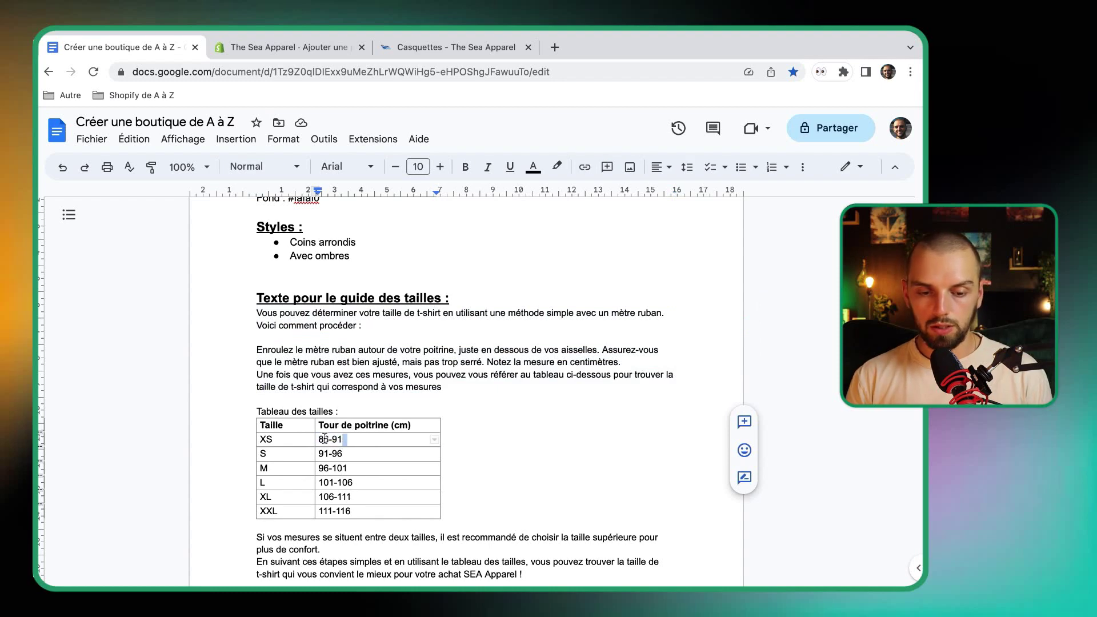
pyautogui.moveTo(318, 439); pyautogui.dragTo(342, 440)
pyautogui.press('super+c')
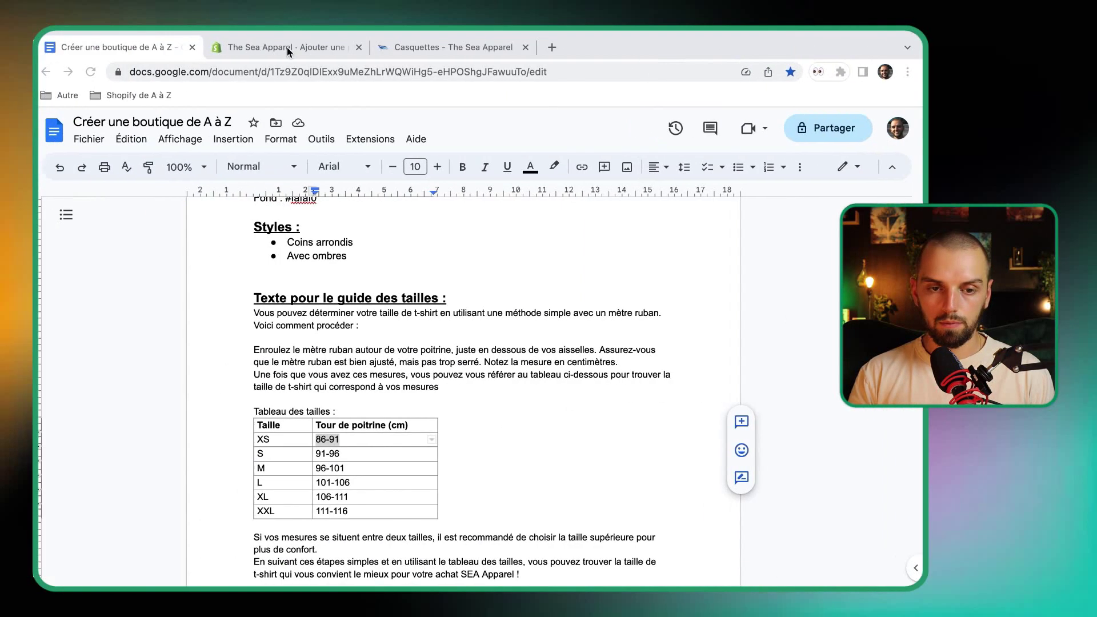
pyautogui.click(287, 48)
pyautogui.click(384, 425)
pyautogui.press('super+v')
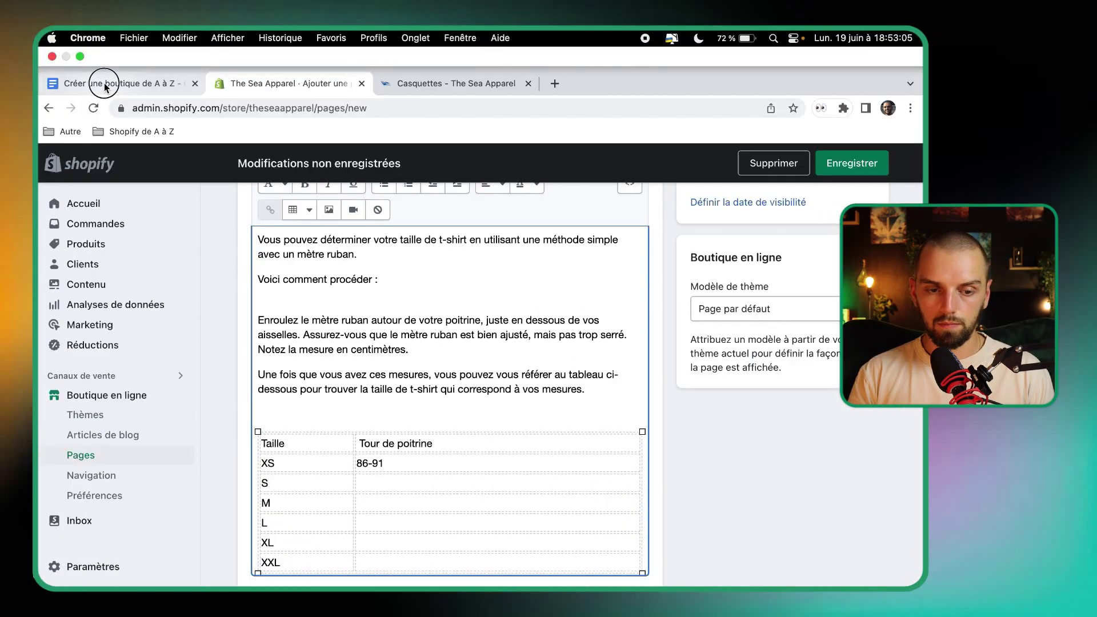
# Copy the S chest measurement 91-96 from the Google Docs table into the S row's Tour de poitrine cell in Shopify
pyautogui.click(104, 48)
pyautogui.moveTo(319, 454); pyautogui.dragTo(341, 455)
pyautogui.press('cmd+c')
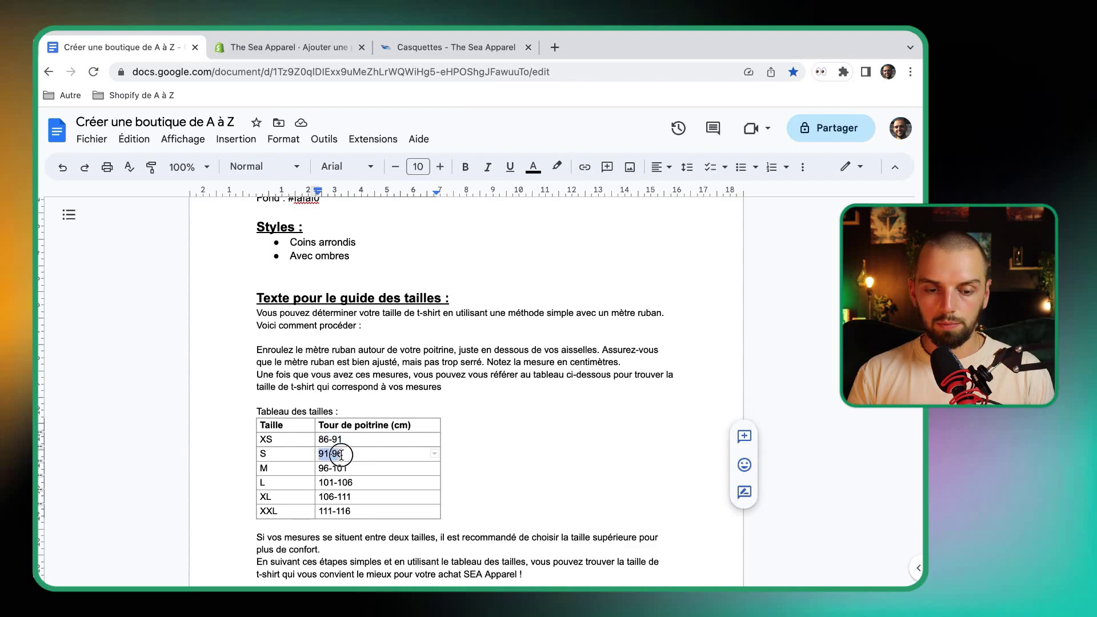
pyautogui.click(277, 45)
pyautogui.click(366, 445)
pyautogui.press('cmd+v')
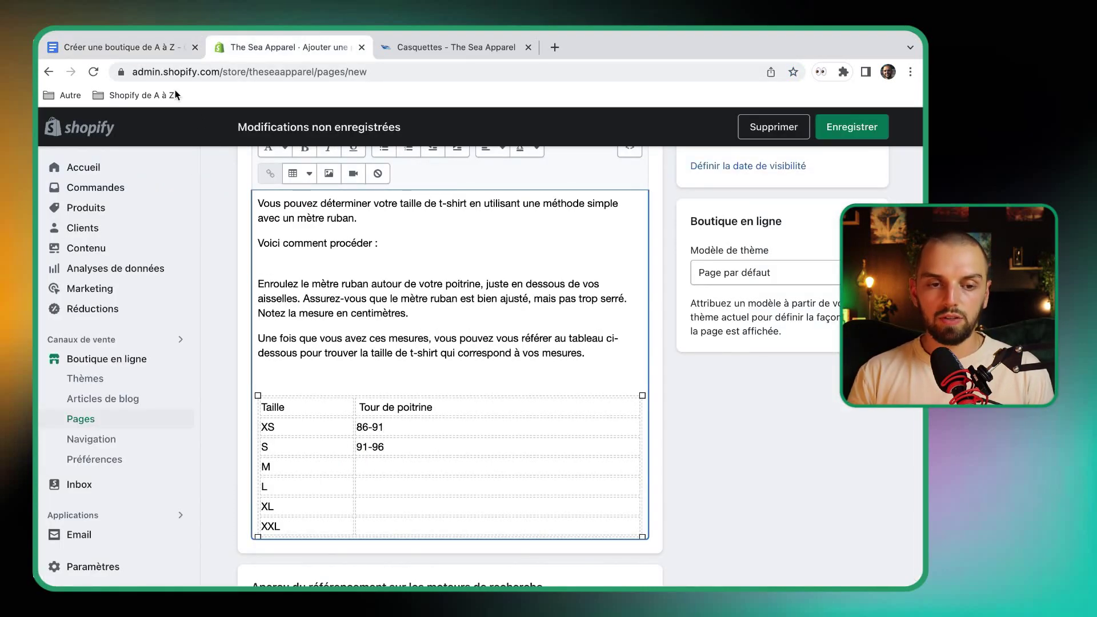
# Copy the M chest measurement 96-101 from the Google Docs table into the M row's Tour de poitrine cell in Shopify
pyautogui.click(135, 44)
pyautogui.moveTo(320, 468); pyautogui.dragTo(351, 468)
pyautogui.hotkey('ctrl', 'c')
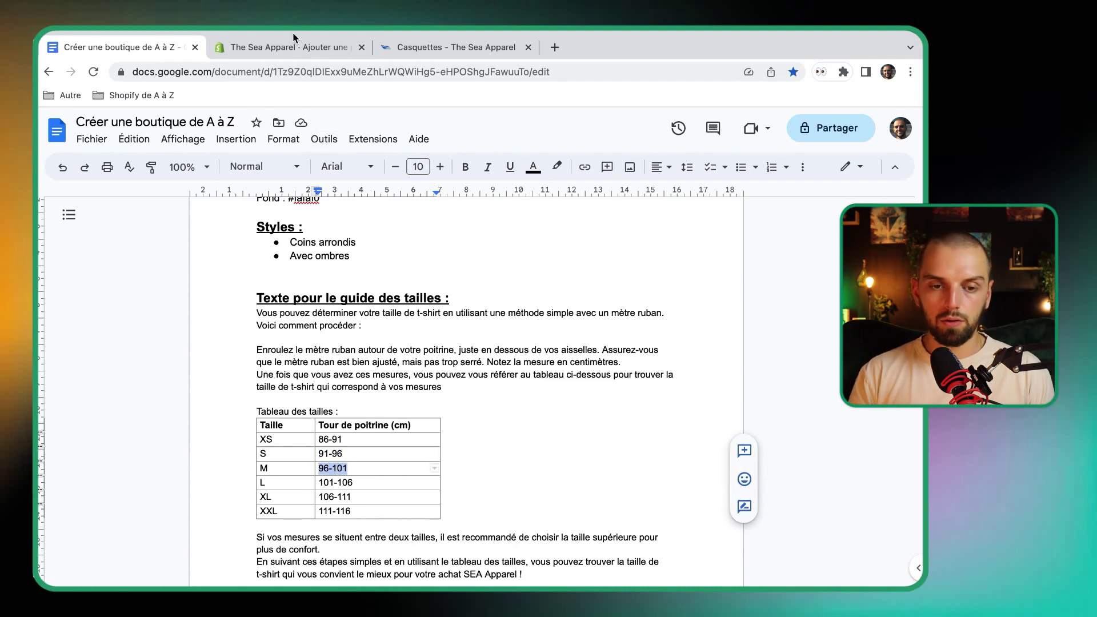
pyautogui.click(285, 47)
pyautogui.click(372, 469)
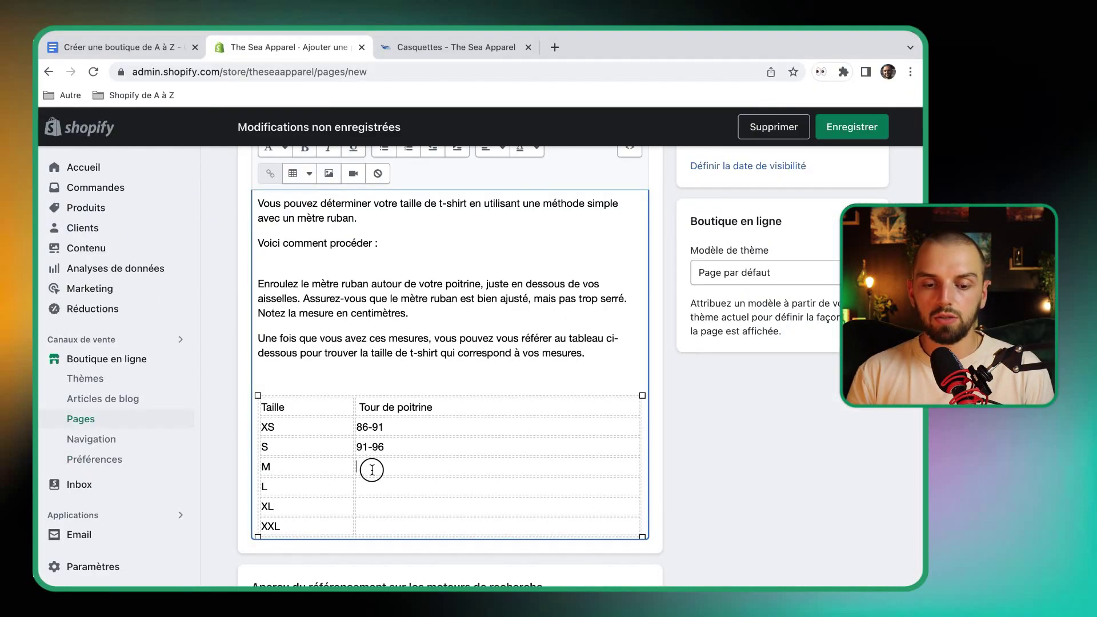
pyautogui.hotkey('ctrl', 'v')
# Copy the L chest measurement 101-106 from the Google Docs table into the L row's Tour de poitrine cell in Shopify
pyautogui.click(147, 50)
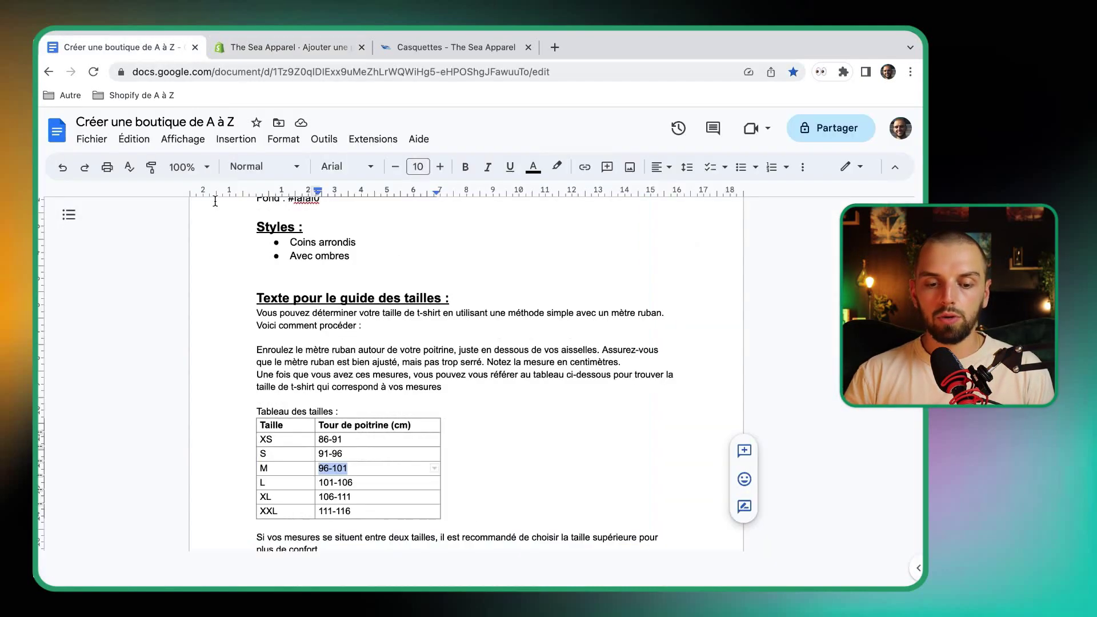
pyautogui.moveTo(317, 482); pyautogui.dragTo(351, 482)
pyautogui.hotkey('ctrl', 'c')
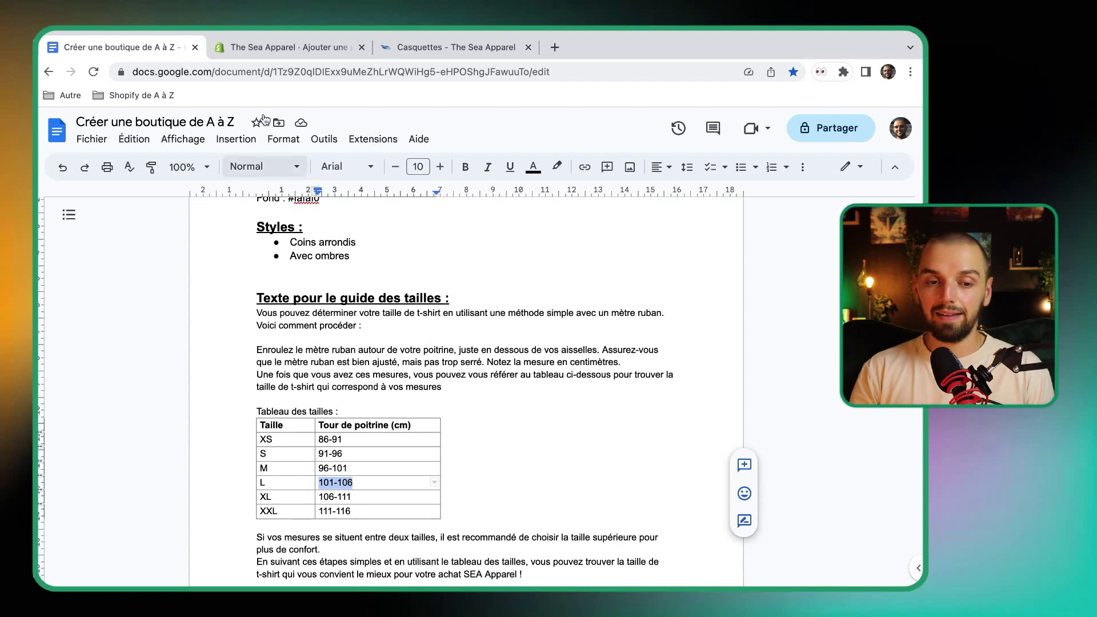
pyautogui.click(303, 50)
pyautogui.click(382, 487)
pyautogui.hotkey('ctrl', 'v')
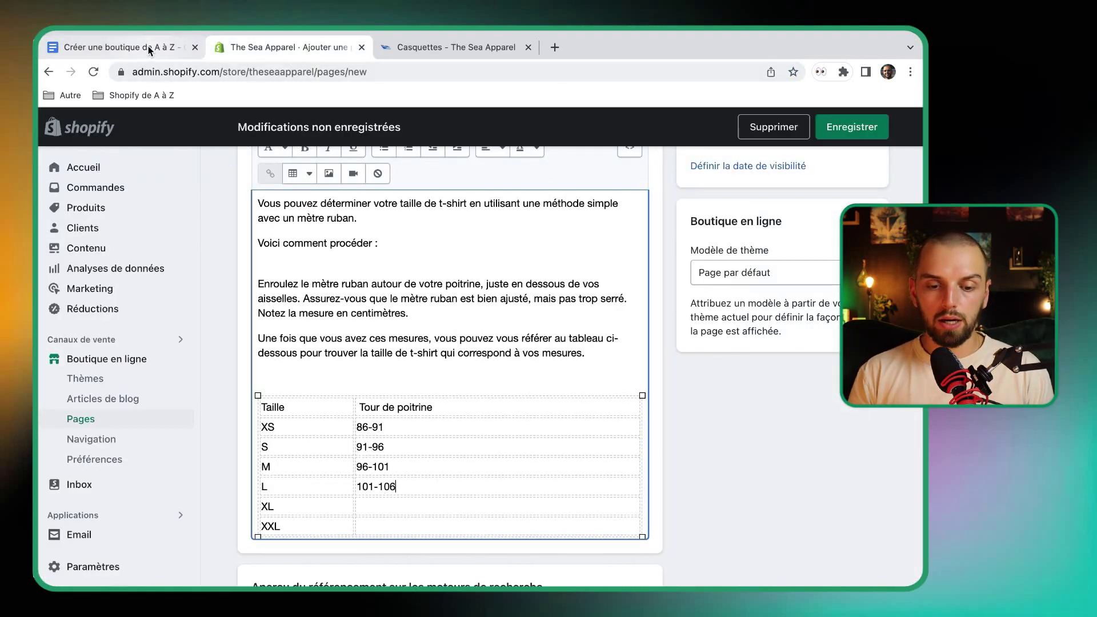
# Add spaces around the hyphens in the M, S and XS measurements: 96 - 101, 91 - 96 and 86 - 91
pyautogui.click(369, 465)
pyautogui.click(374, 466)
pyautogui.click(369, 447)
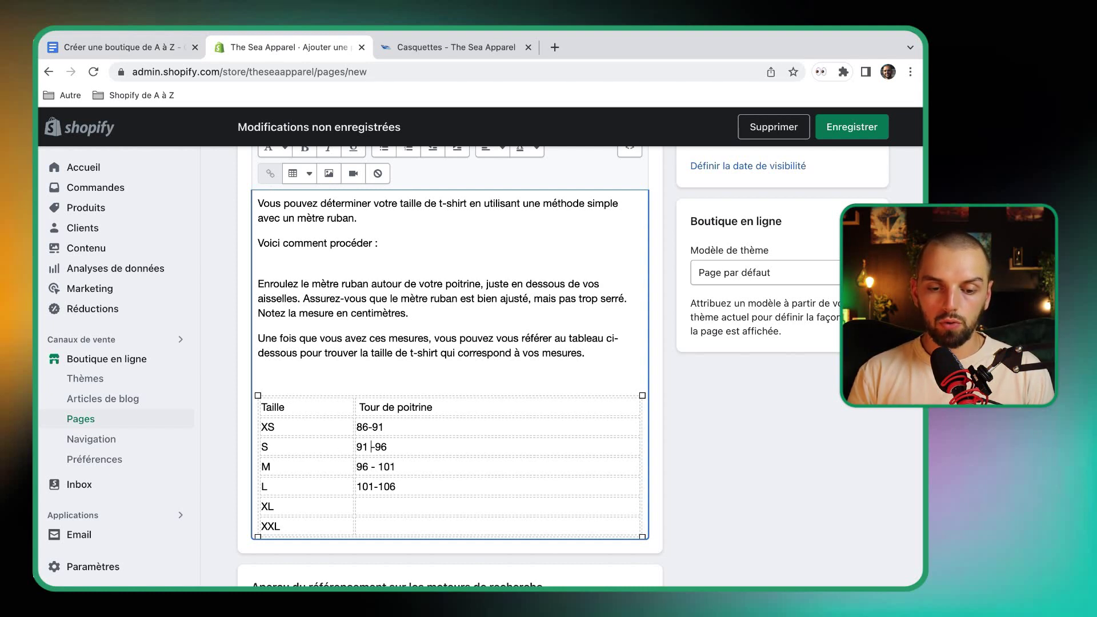
pyautogui.click(375, 446)
pyautogui.click(373, 427)
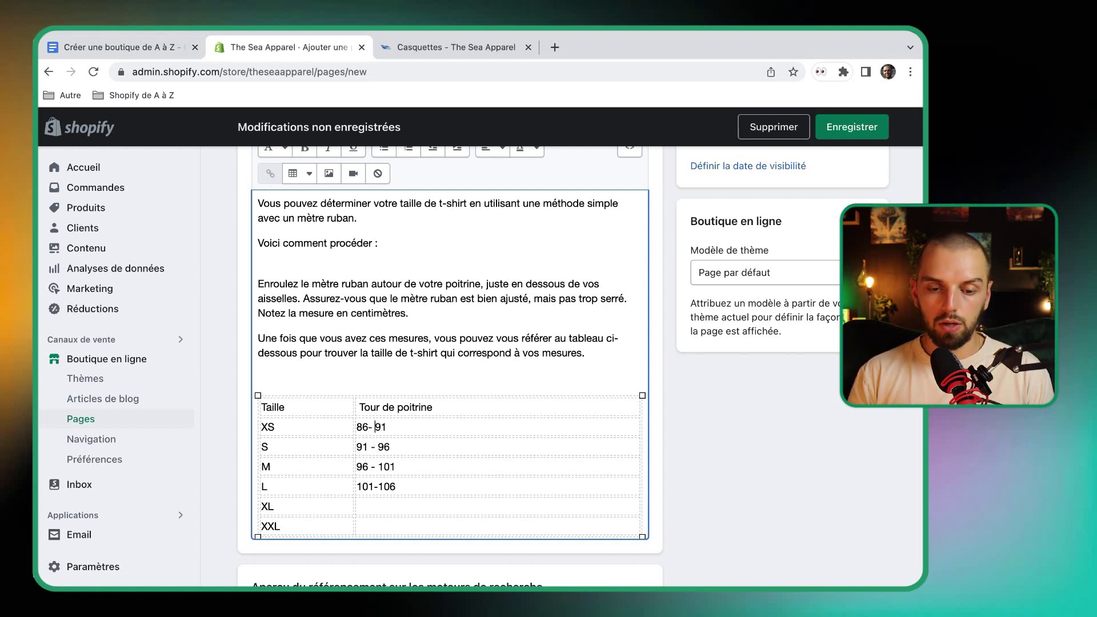
pyautogui.click(369, 427)
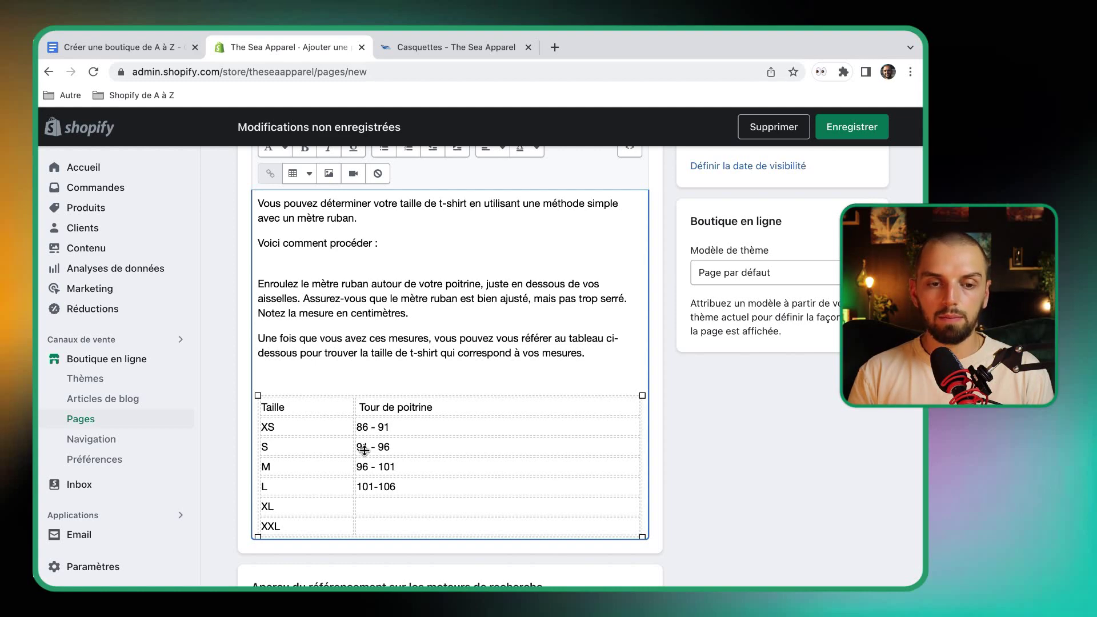
# Copy the XL chest measurement from Google Docs into the Shopify table's XL row and space it as 106 - 111
pyautogui.click(149, 52)
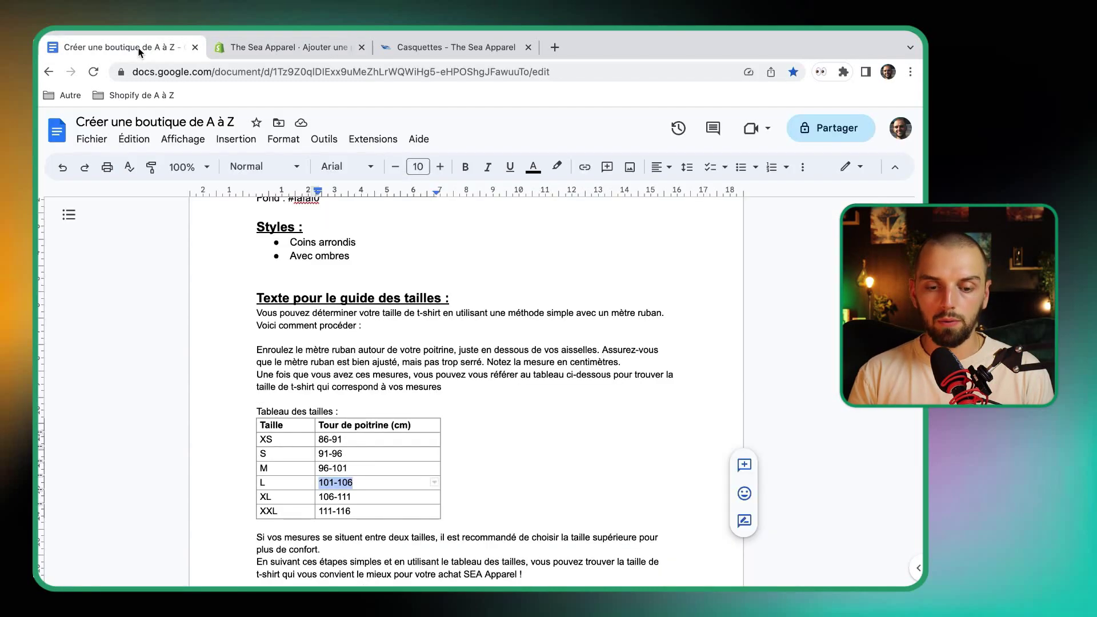
pyautogui.moveTo(320, 496); pyautogui.dragTo(352, 495)
pyautogui.press('super+c')
pyautogui.click(354, 496)
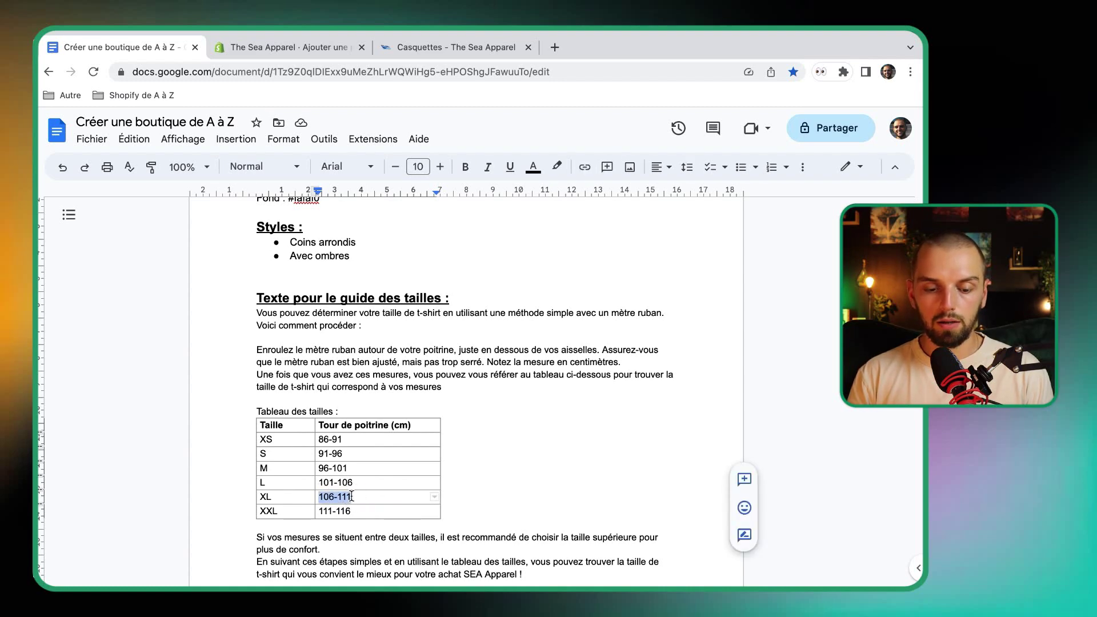
pyautogui.click(297, 54)
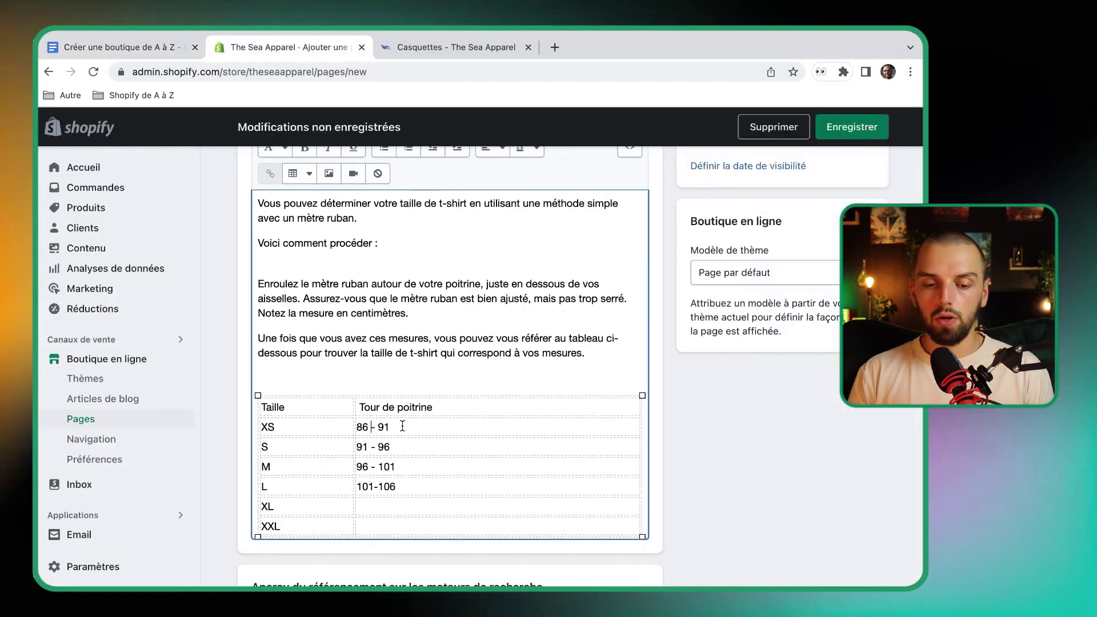
pyautogui.click(383, 505)
pyautogui.press('super+v')
pyautogui.click(377, 507)
pyautogui.click(382, 506)
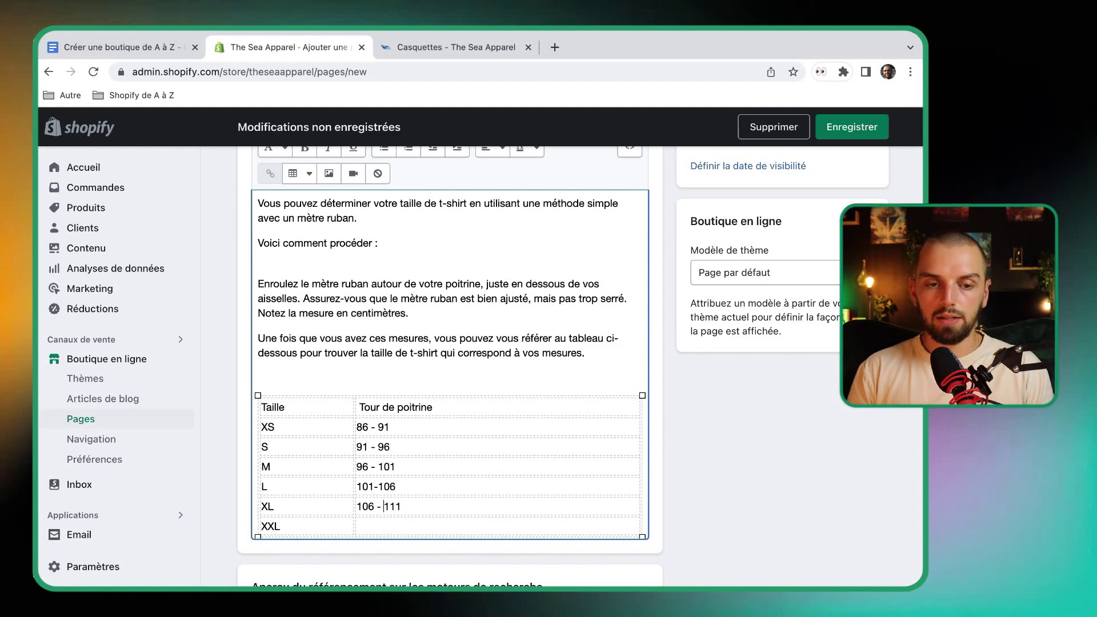
# Copy the XXL chest measurement 111-116 from the Google Docs table into the XXL row of the Shopify page's table
pyautogui.click(167, 56)
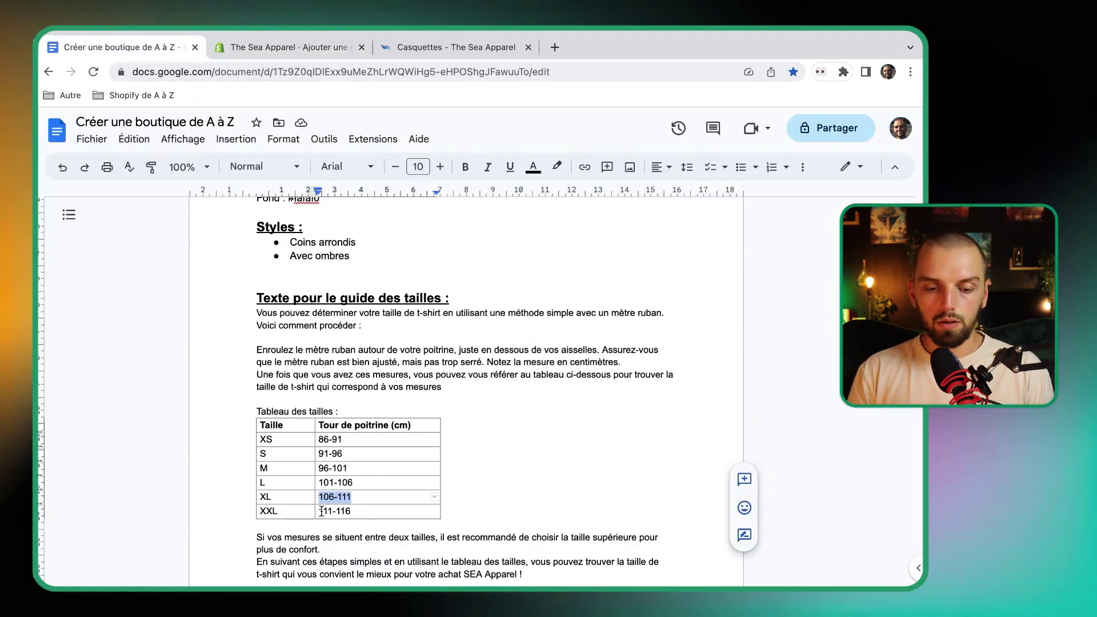
pyautogui.moveTo(319, 511); pyautogui.dragTo(352, 510)
pyautogui.hotkey('ctrl', 'c')
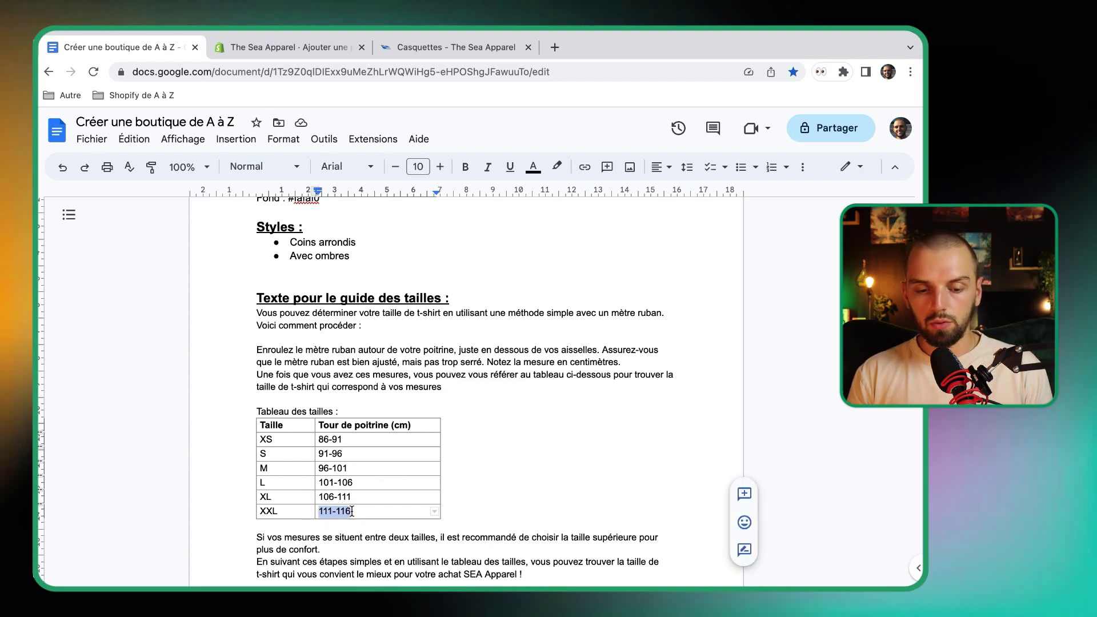
pyautogui.click(257, 46)
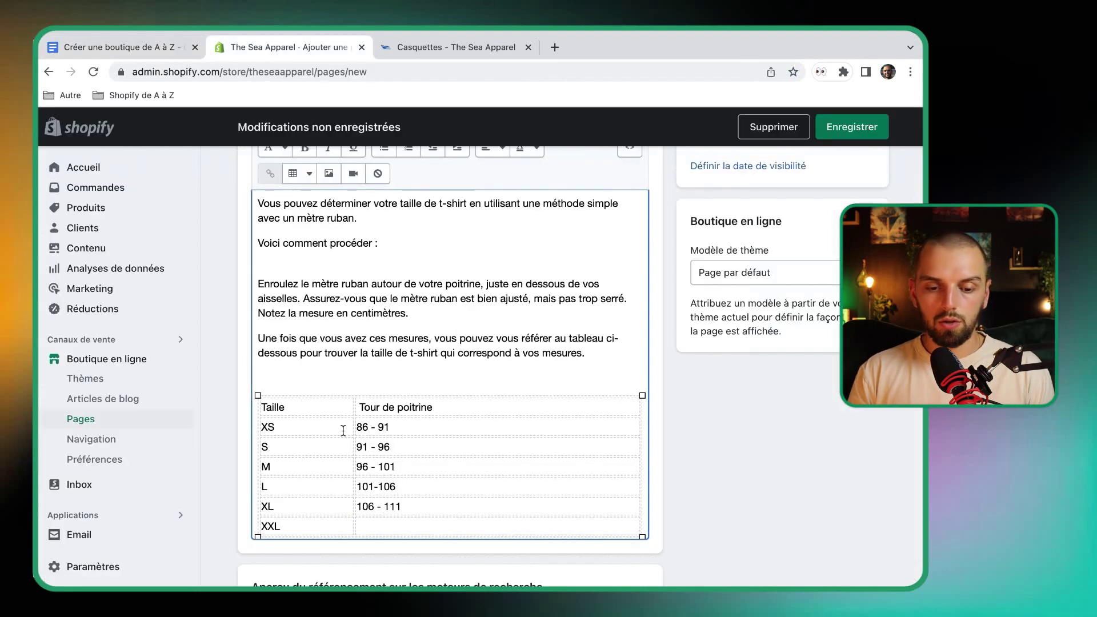
pyautogui.click(373, 525)
pyautogui.hotkey('ctrl', 'v')
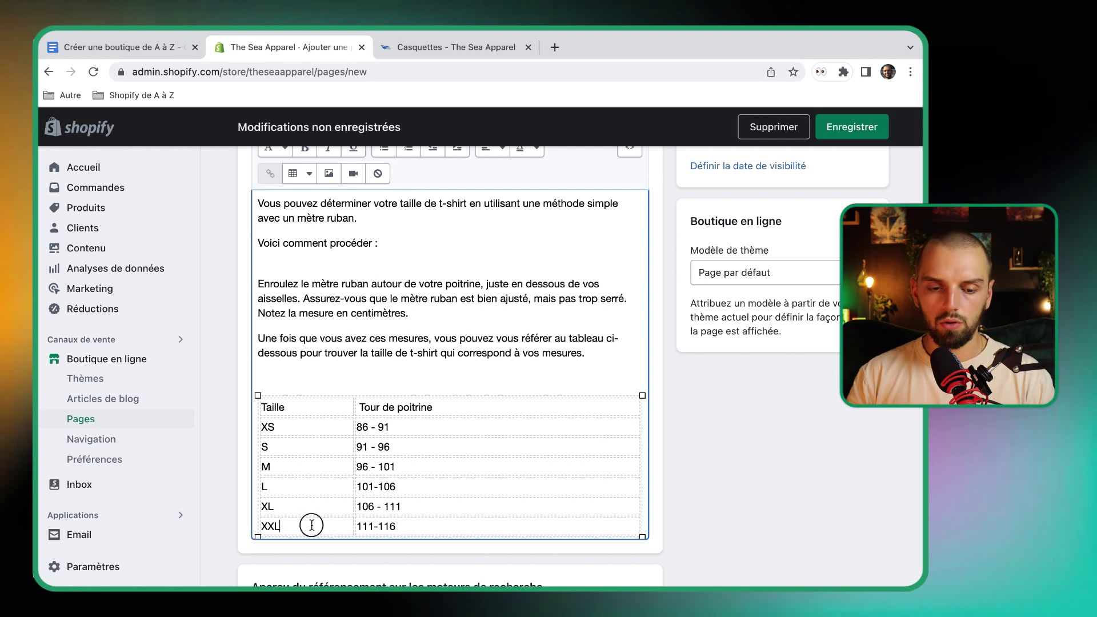
# Delete the XXL row from the page's size table
pyautogui.click(297, 174)
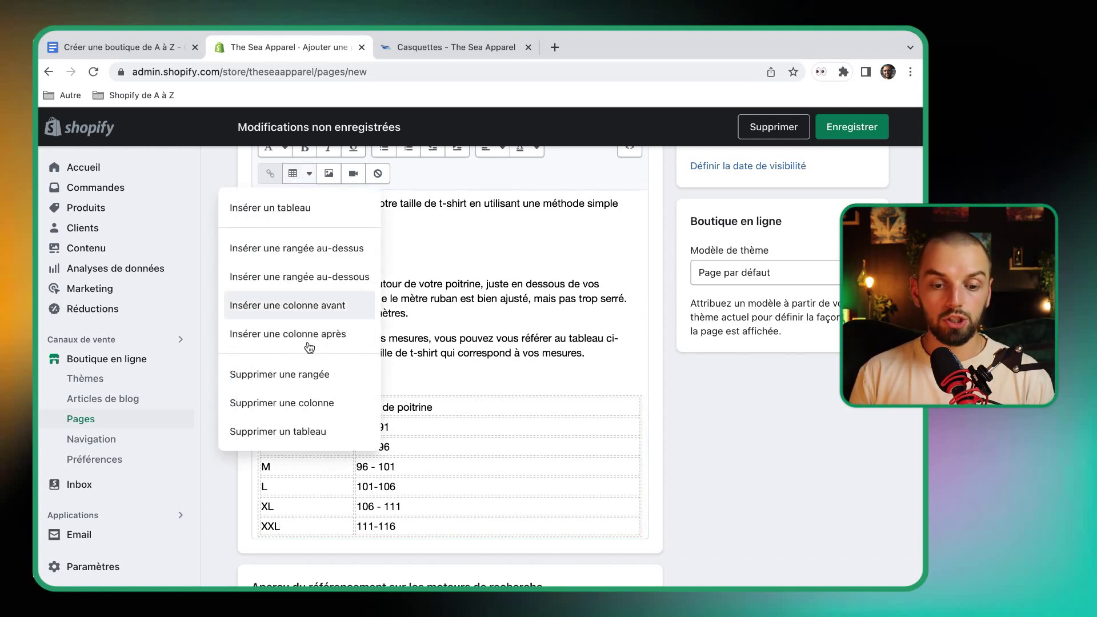
pyautogui.click(324, 380)
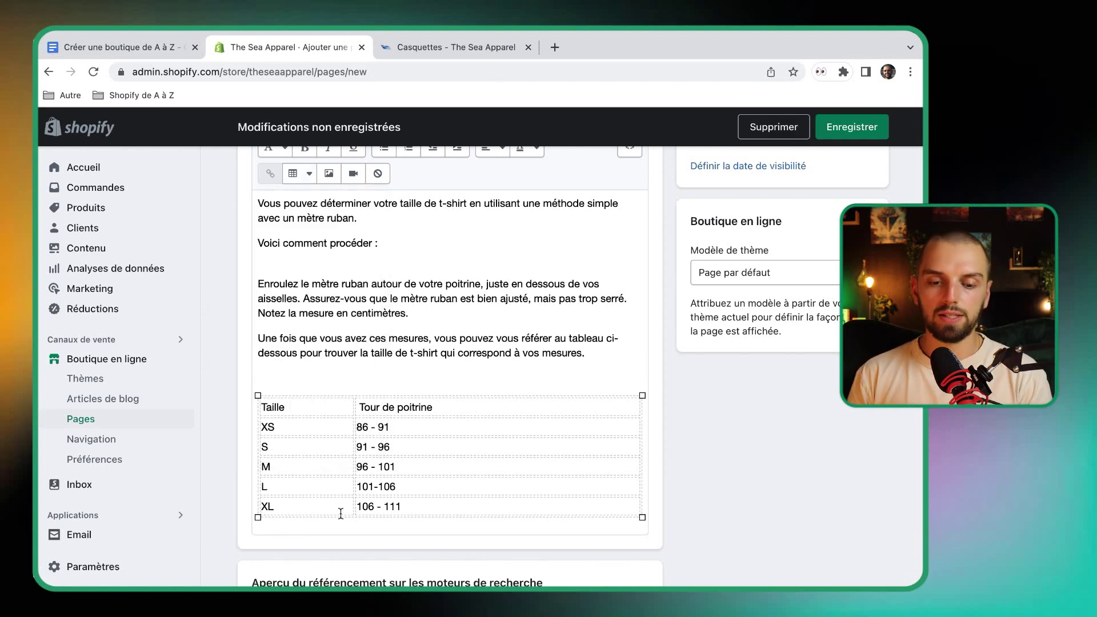
pyautogui.scroll(-2, 290, 386)
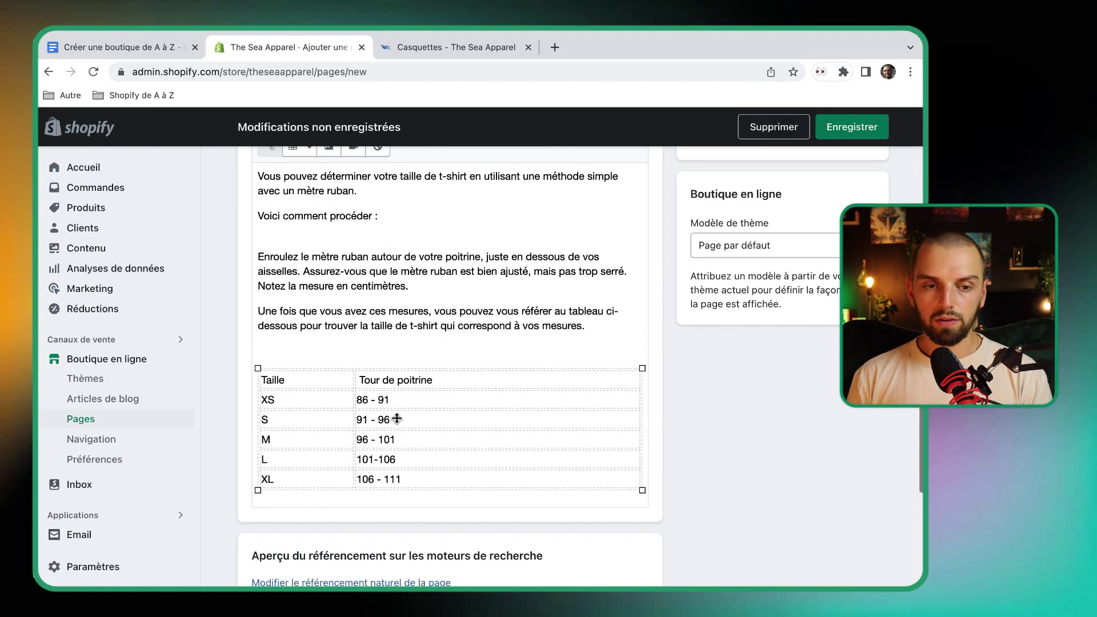
# Copy the two closing paragraphs below the Google Docs size table and paste them under the table on the Shopify page
pyautogui.click(106, 46)
pyautogui.scroll(-2, 431, 461)
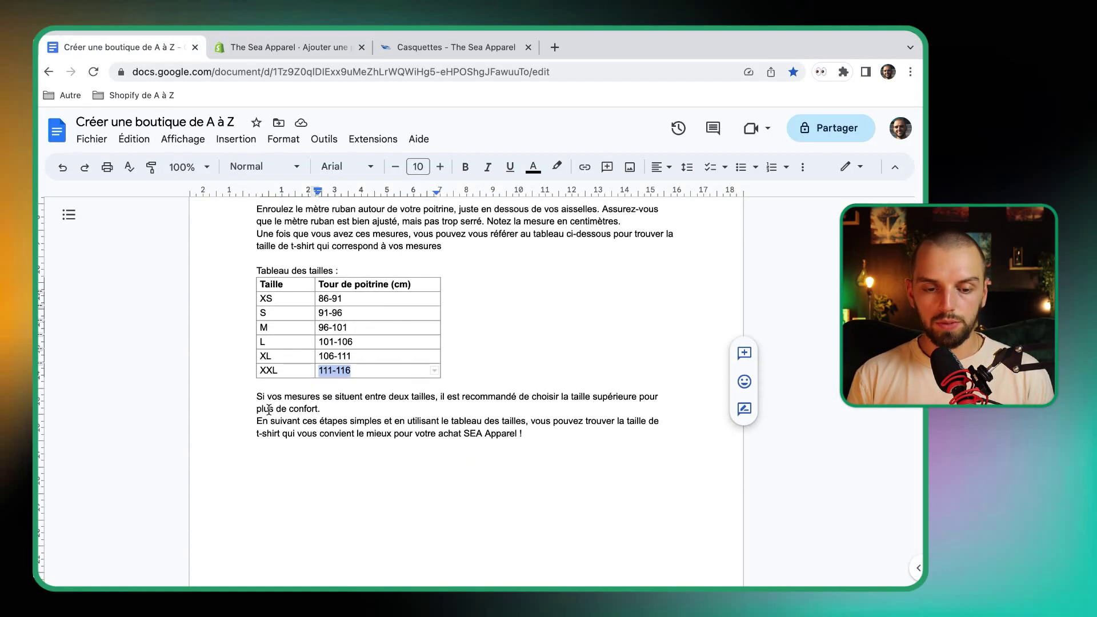
pyautogui.moveTo(256, 395); pyautogui.dragTo(549, 434)
pyautogui.press('super+c')
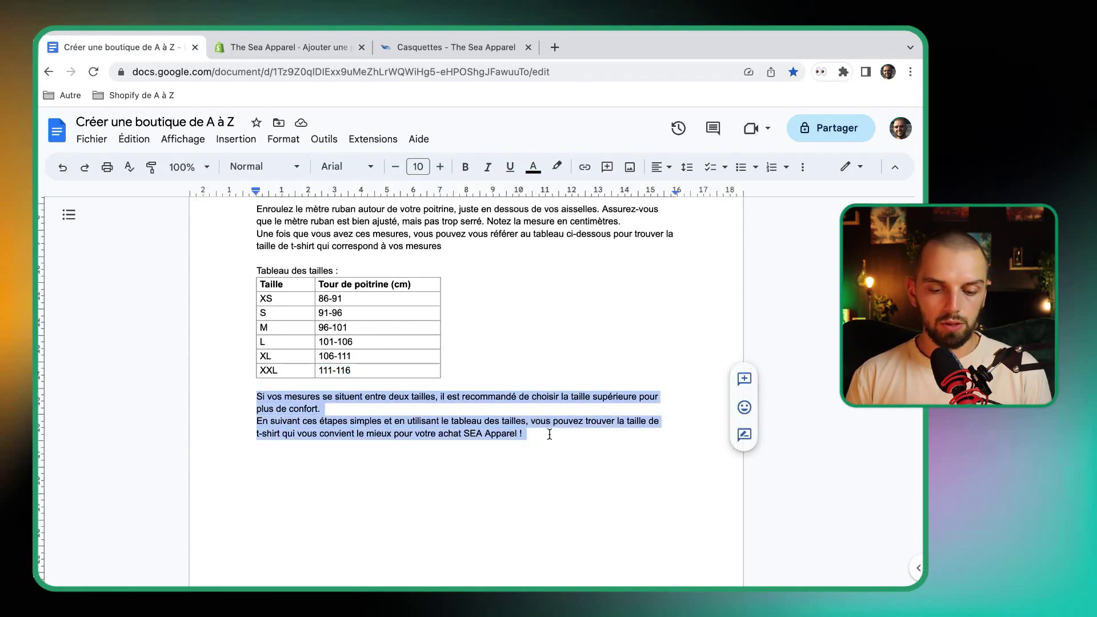
pyautogui.click(321, 46)
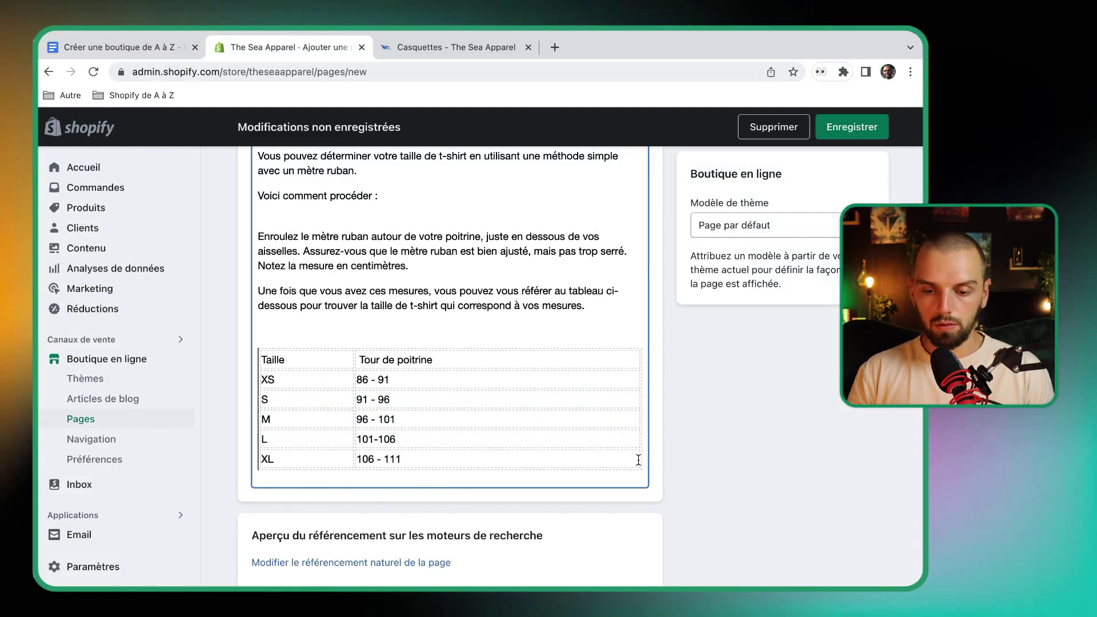
pyautogui.click(641, 460)
pyautogui.press('Down')
pyautogui.press('super+v')
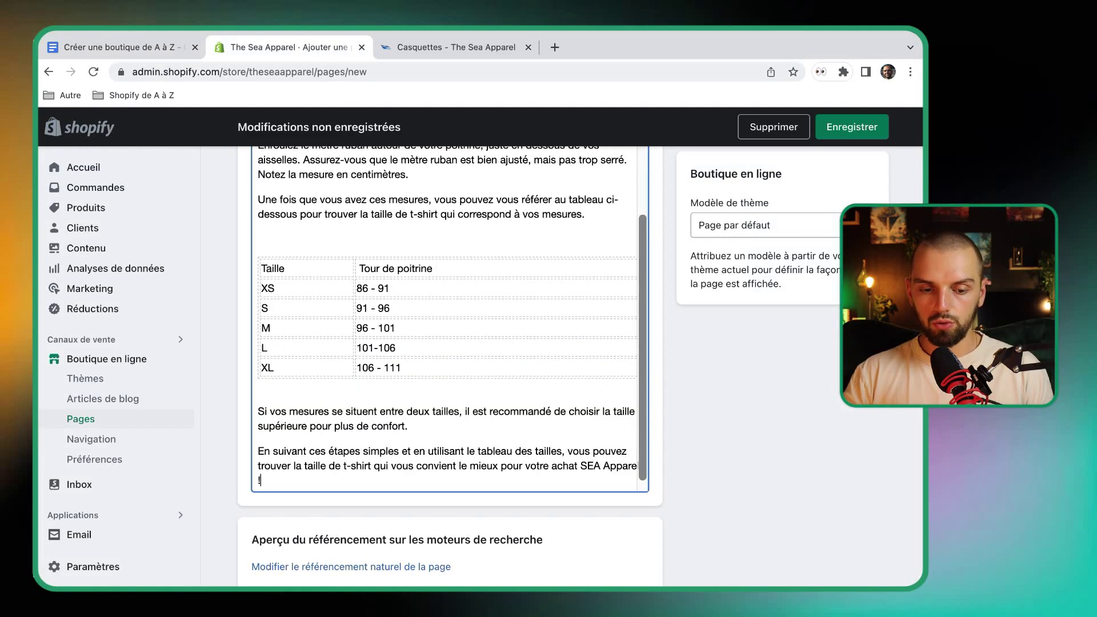
# Save the new "Guide des tailles" page and look over its saved content
pyautogui.scroll(3, 749, 379)
pyautogui.click(845, 126)
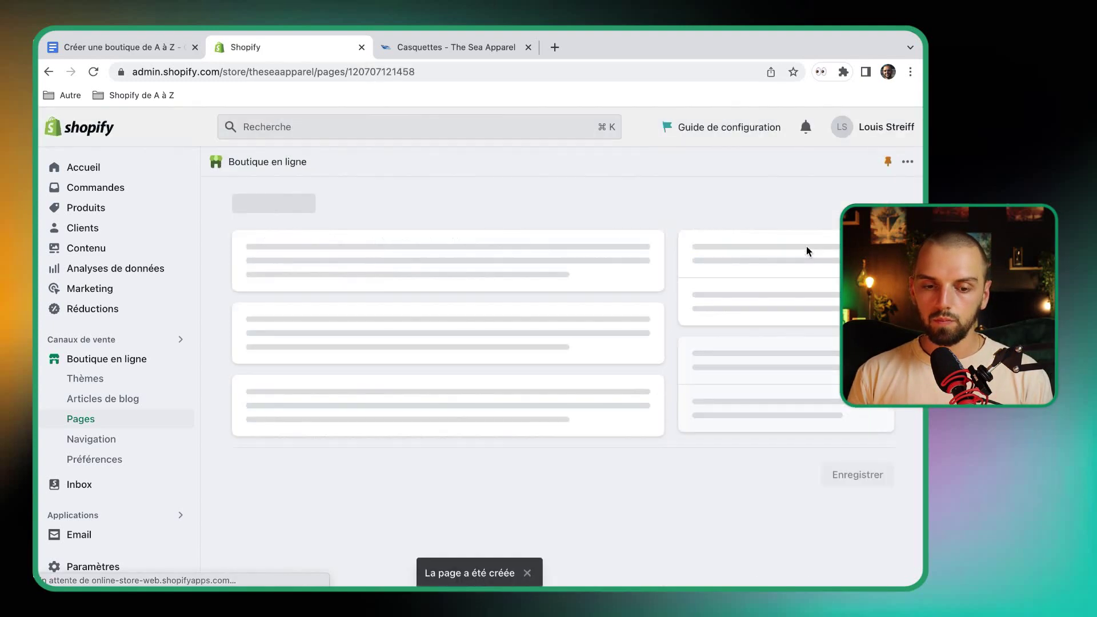
pyautogui.scroll(-1, 639, 329)
pyautogui.scroll(-3, 639, 330)
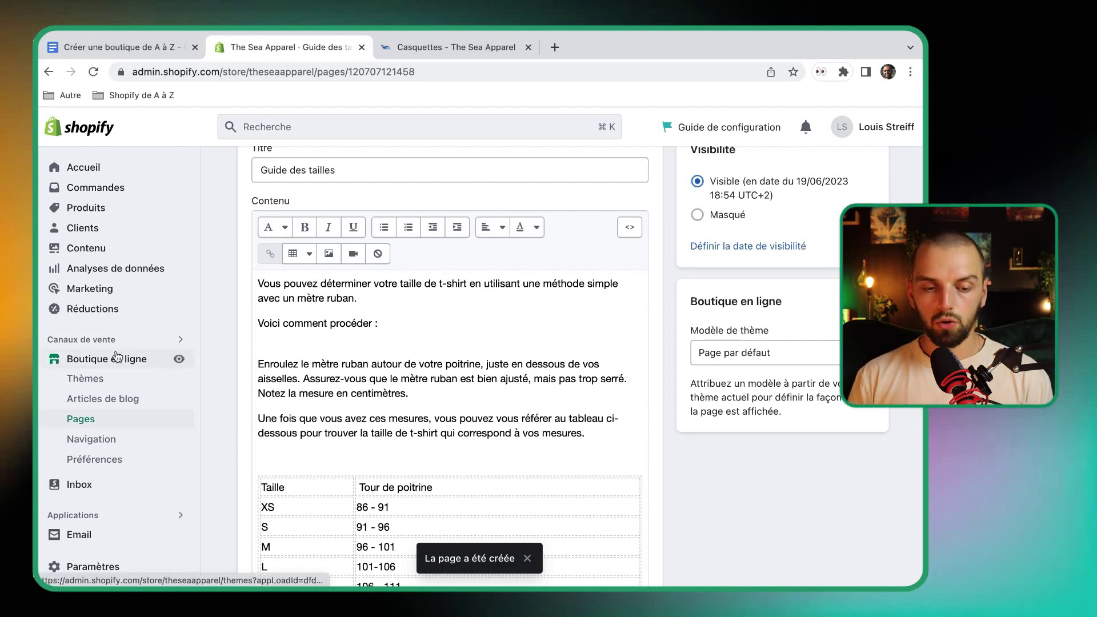
# Open the Sense theme for customization and switch to the default product template, "Produit par défaut"
pyautogui.click(112, 383)
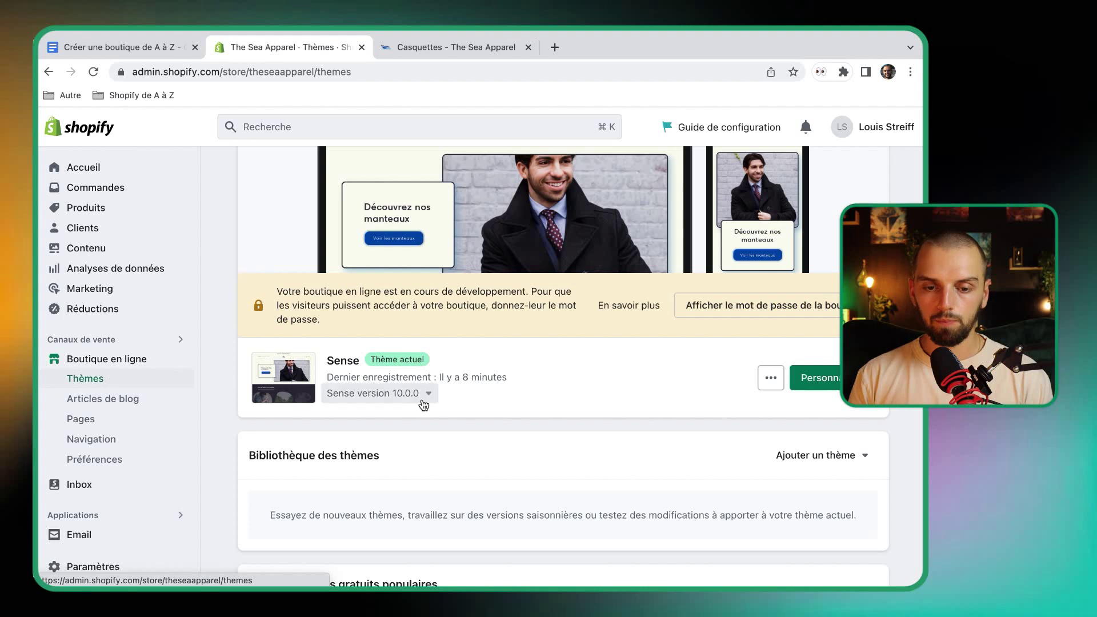
pyautogui.click(834, 384)
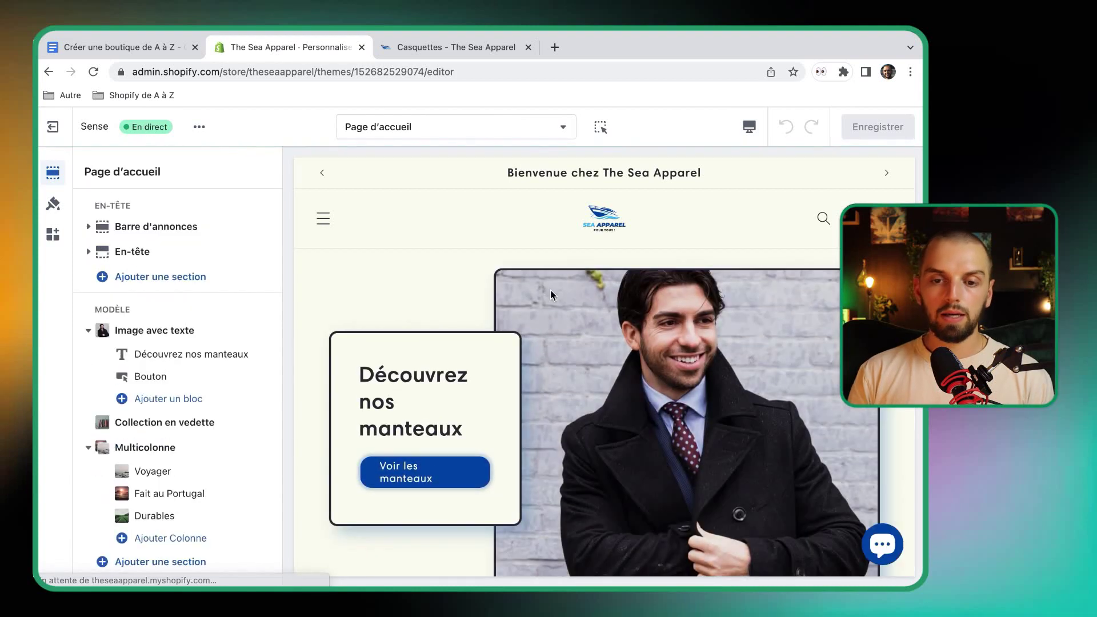
pyautogui.click(564, 133)
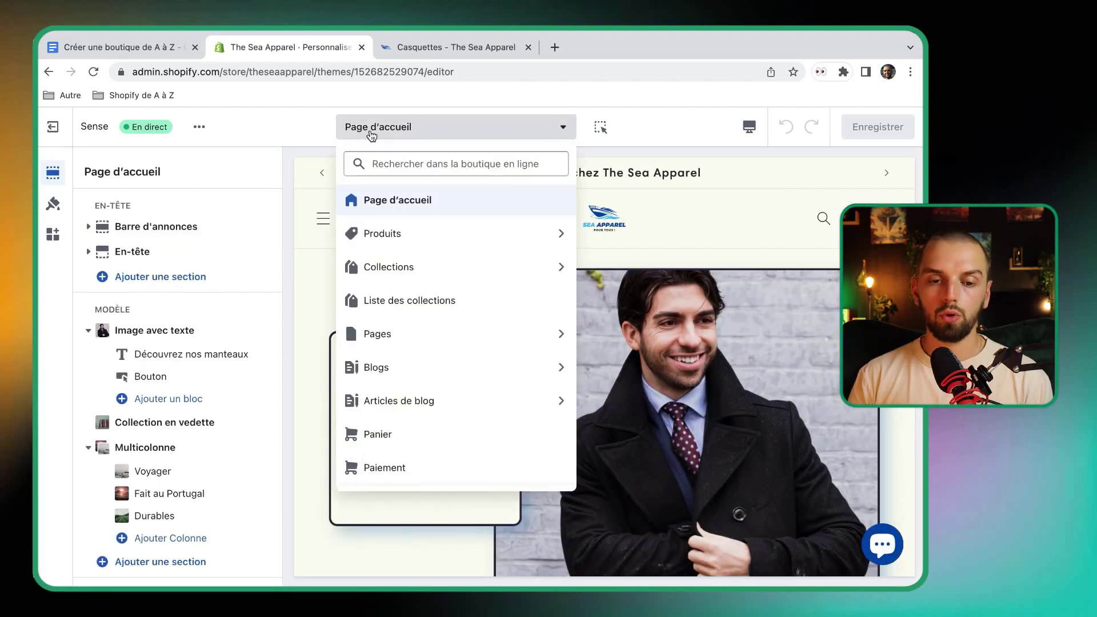
pyautogui.click(449, 236)
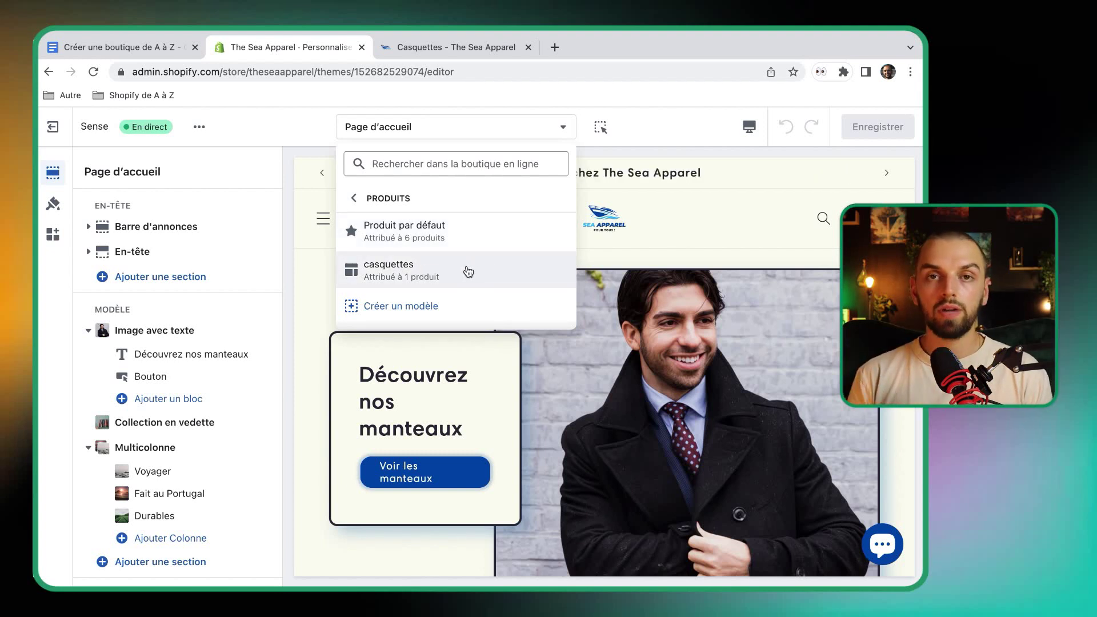
pyautogui.click(479, 237)
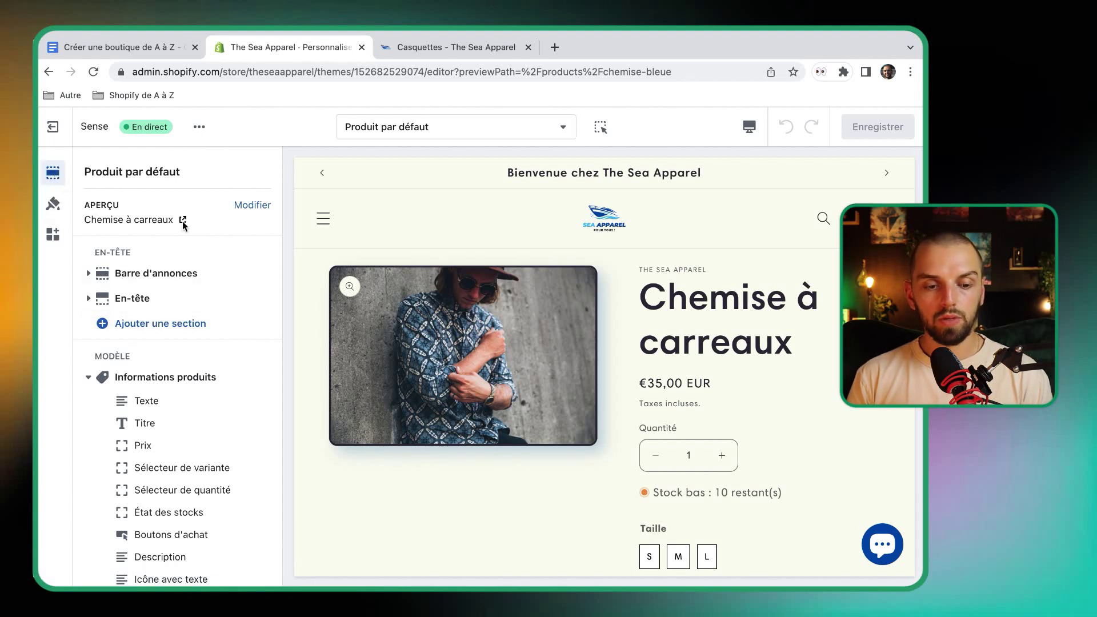
# Add a Pop-up block to the "Informations produits" section of the default product template
pyautogui.scroll(-5, 224, 296)
pyautogui.scroll(-1, 225, 296)
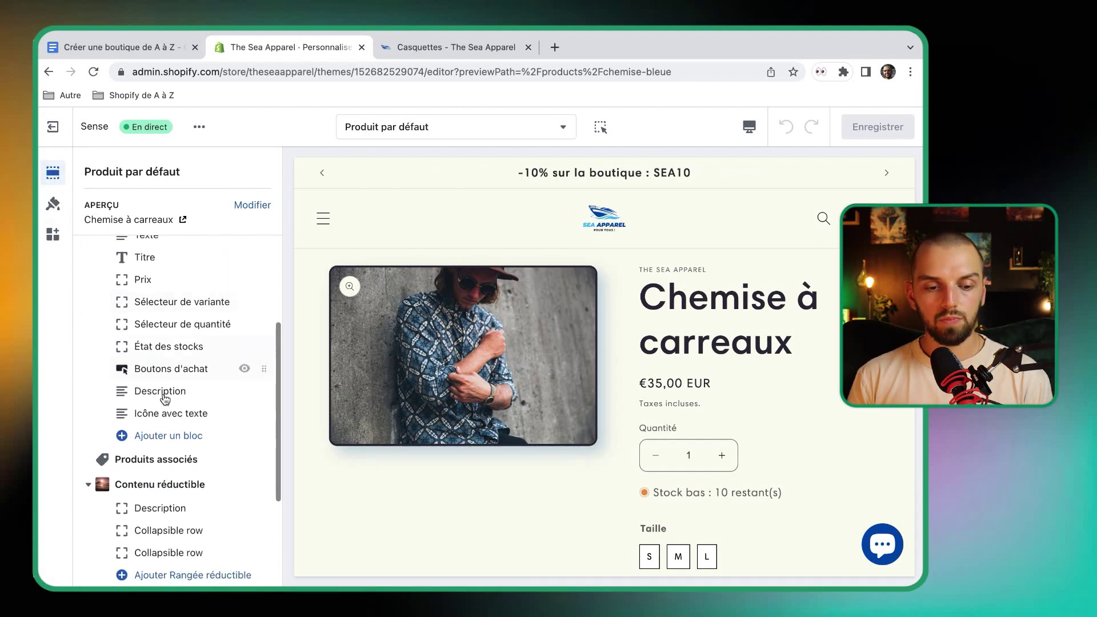
pyautogui.scroll(3, 152, 440)
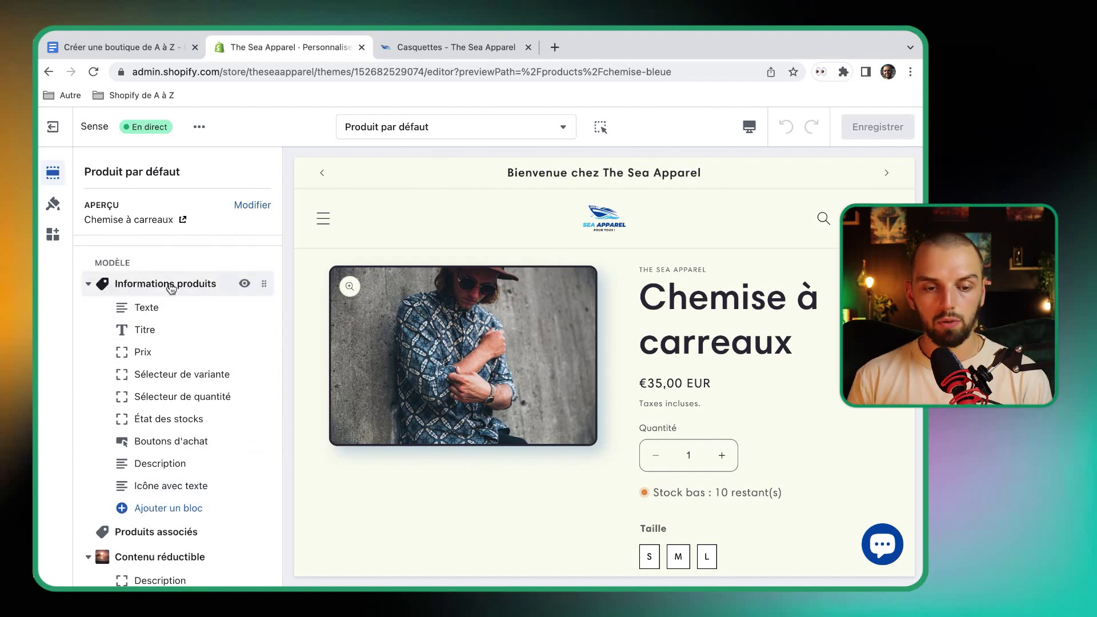
pyautogui.click(162, 508)
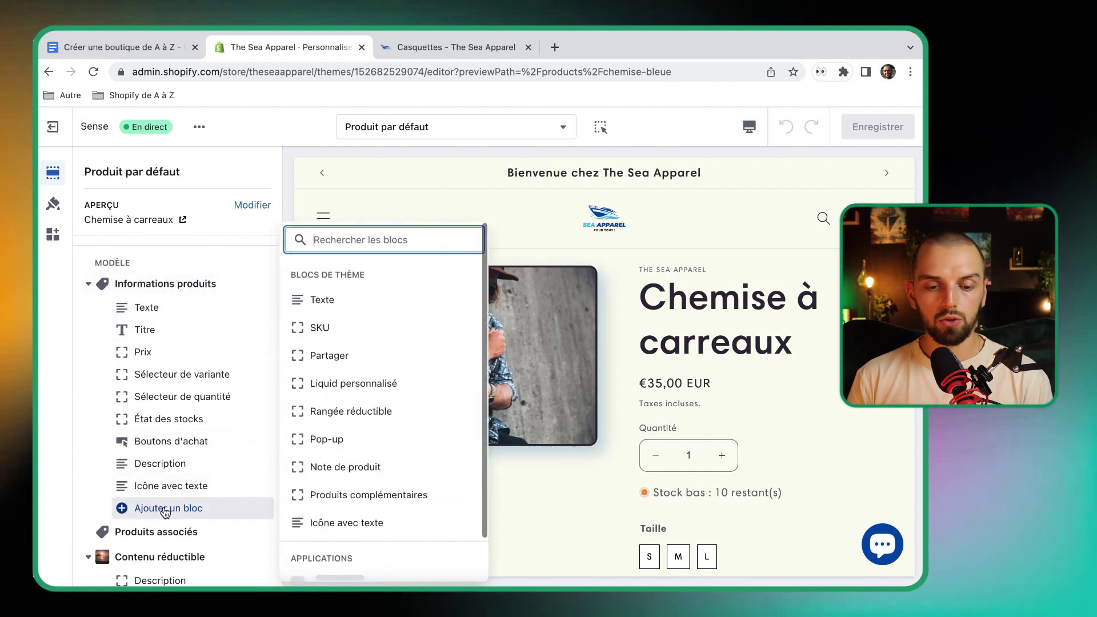
pyautogui.click(356, 445)
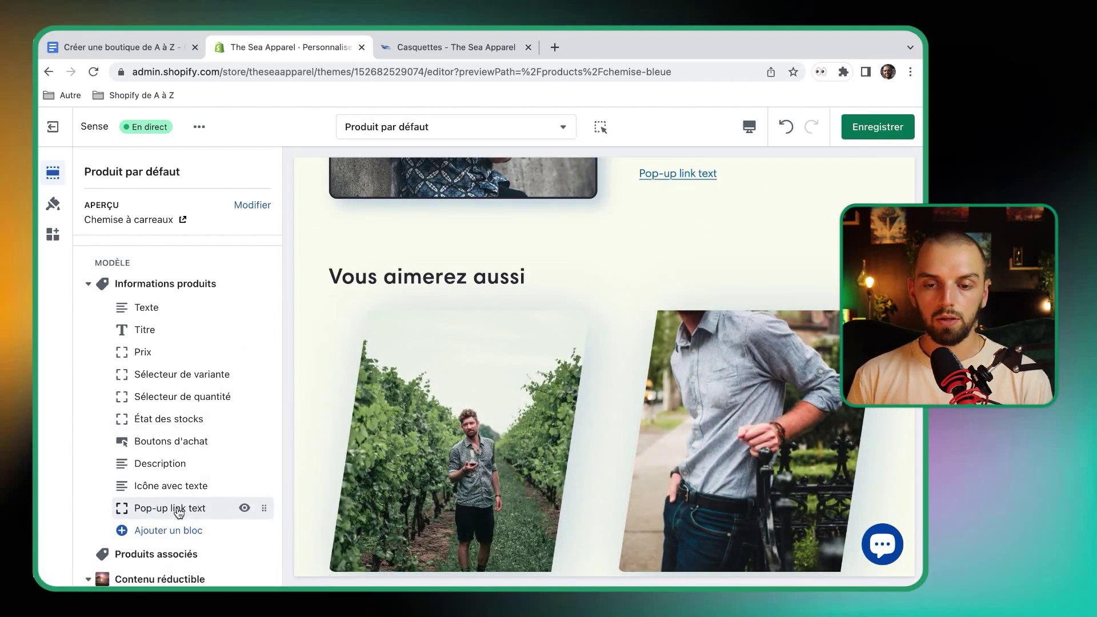
# Set the new pop-up block's link label to "Guide des tailles"
pyautogui.click(178, 510)
pyautogui.tripleClick(156, 236)
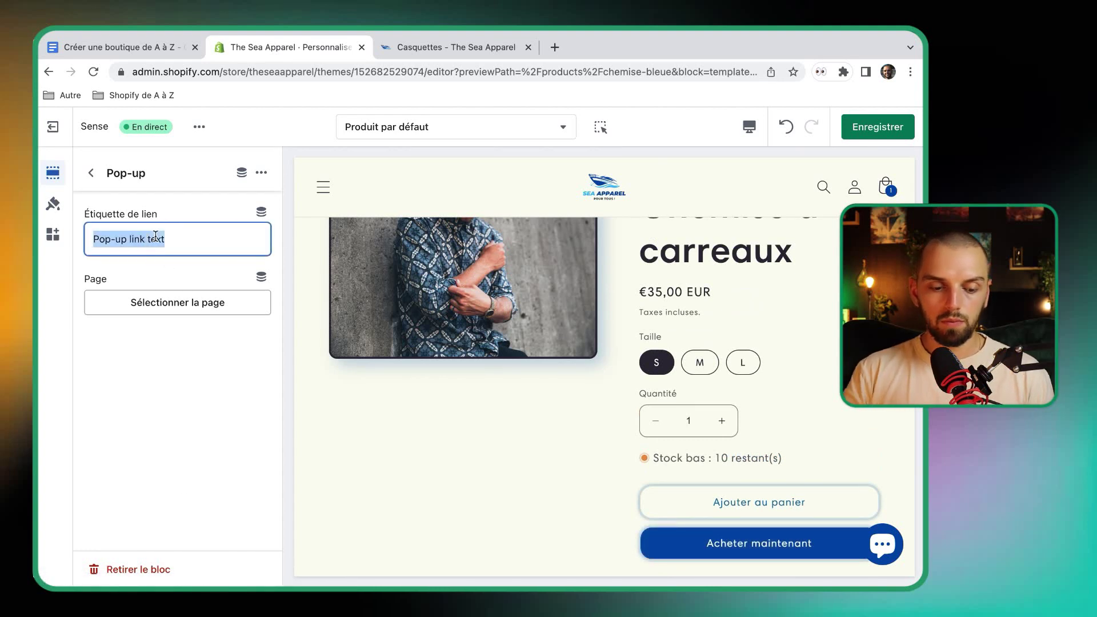
pyautogui.write('Guide d')
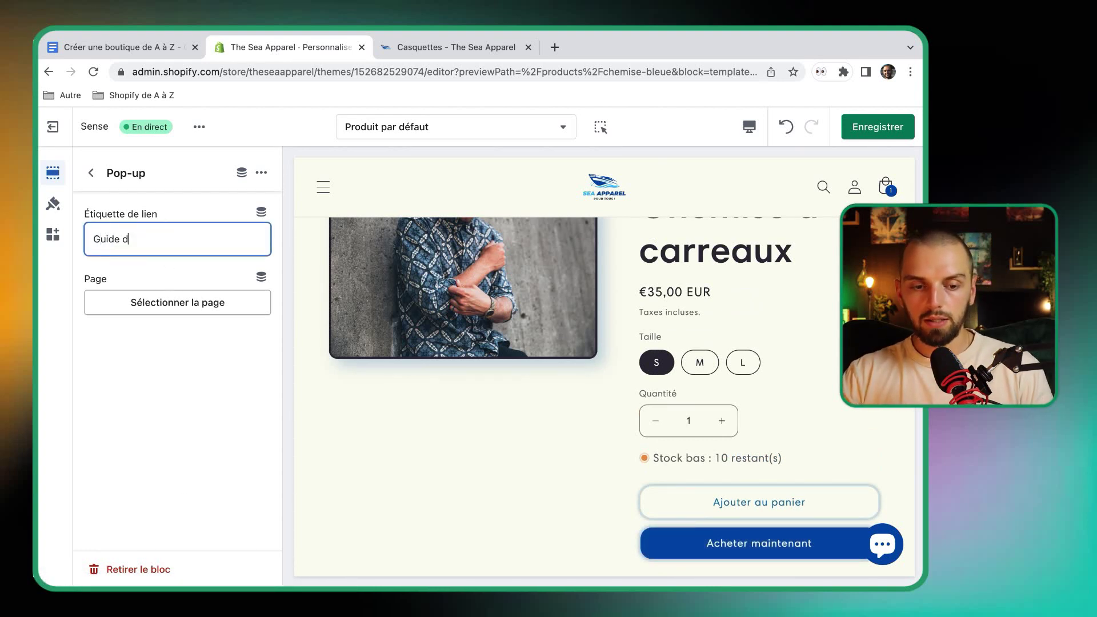
pyautogui.write('es tailles')
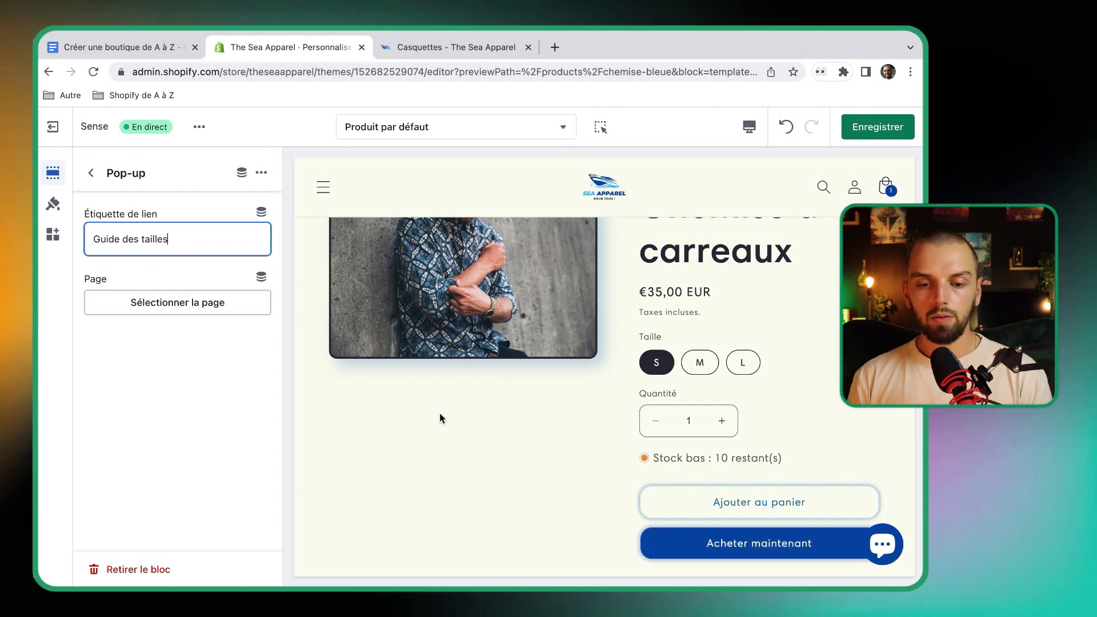
pyautogui.scroll(-6, 440, 413)
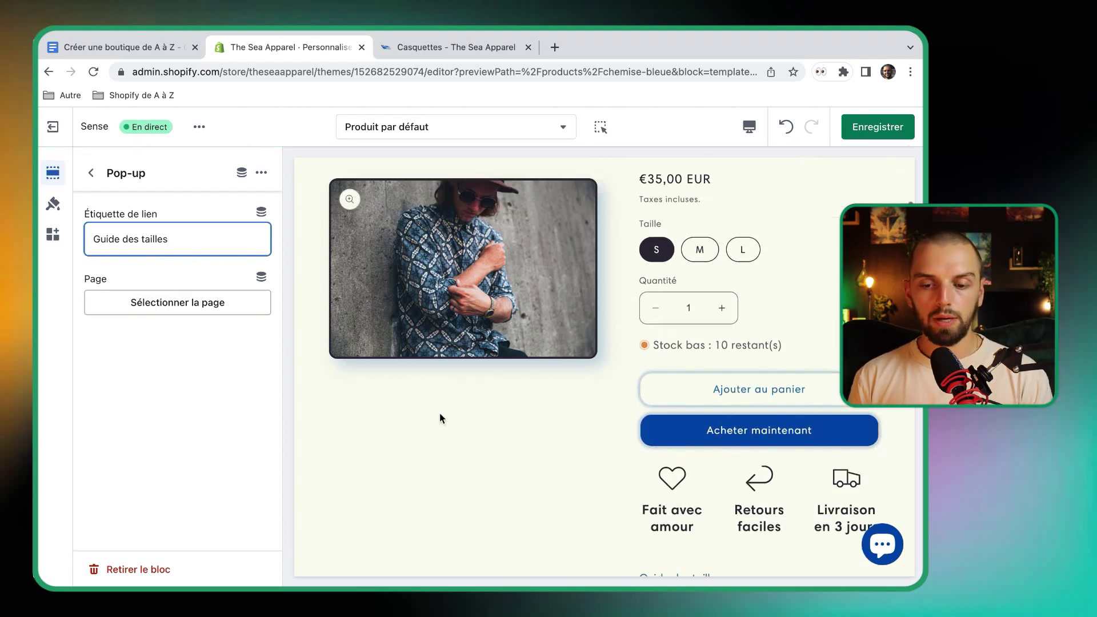
# Assign the "Guide des tailles" page to the pop-up block and save the theme changes
pyautogui.click(198, 301)
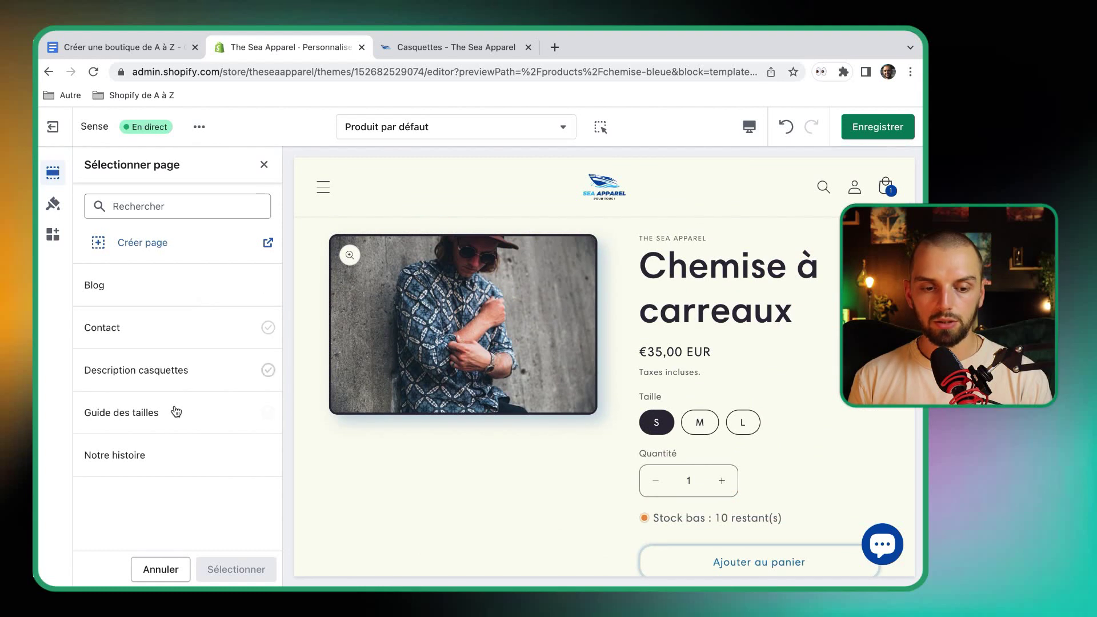
pyautogui.click(176, 413)
pyautogui.click(237, 569)
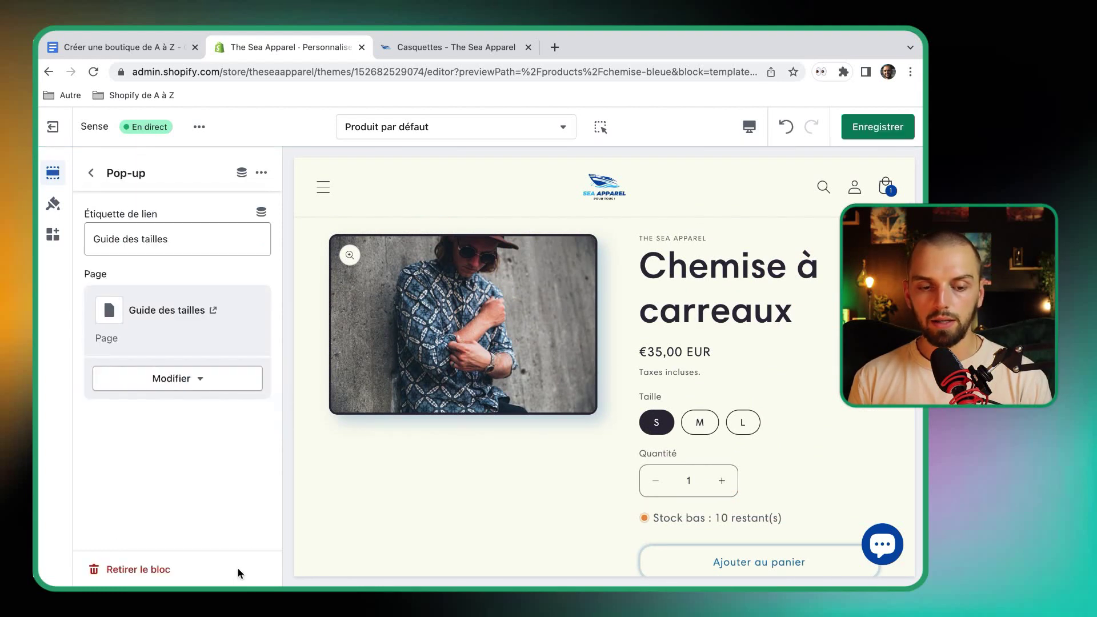
pyautogui.click(869, 130)
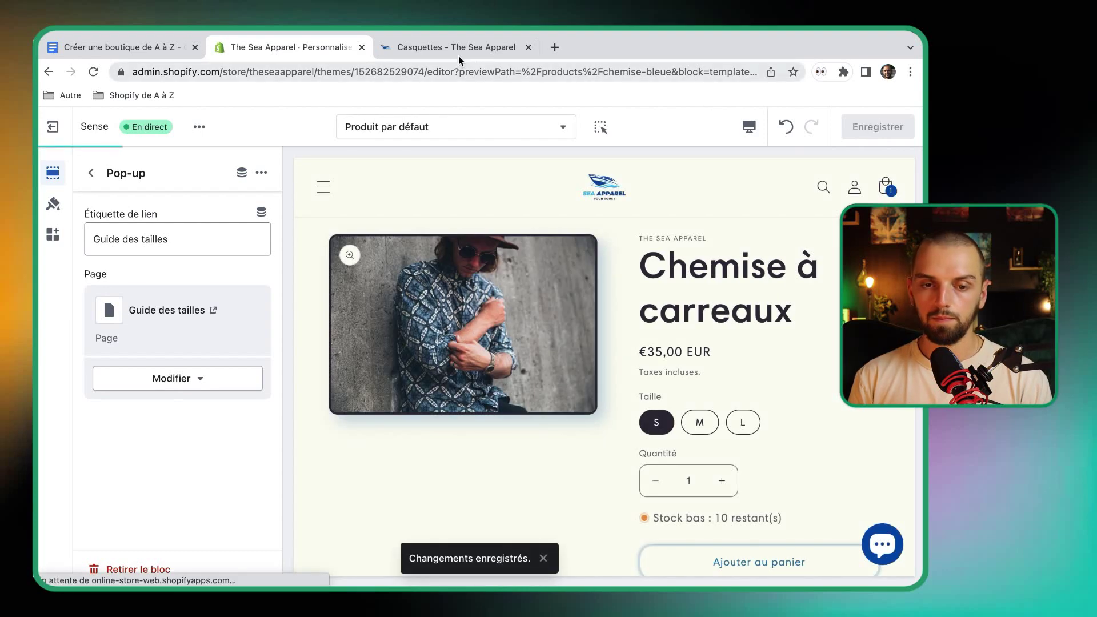
# Switch to the live storefront and open the "Chemise à carreaux" product page from the product catalogue
pyautogui.click(447, 47)
pyautogui.click(170, 167)
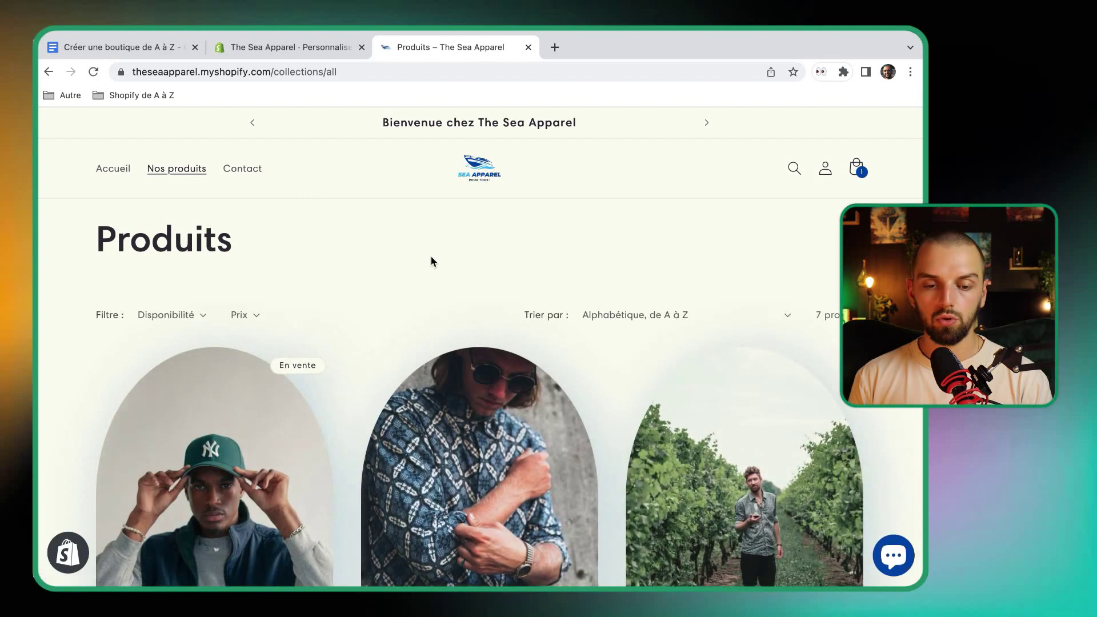
pyautogui.scroll(-3, 430, 261)
pyautogui.click(507, 374)
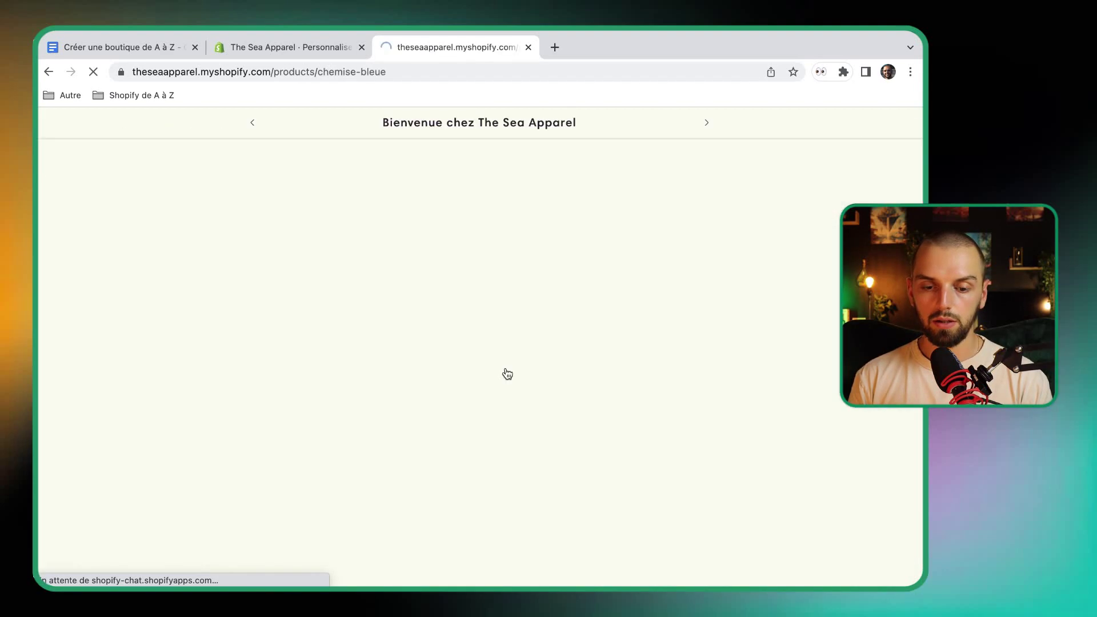
pyautogui.scroll(-5, 747, 346)
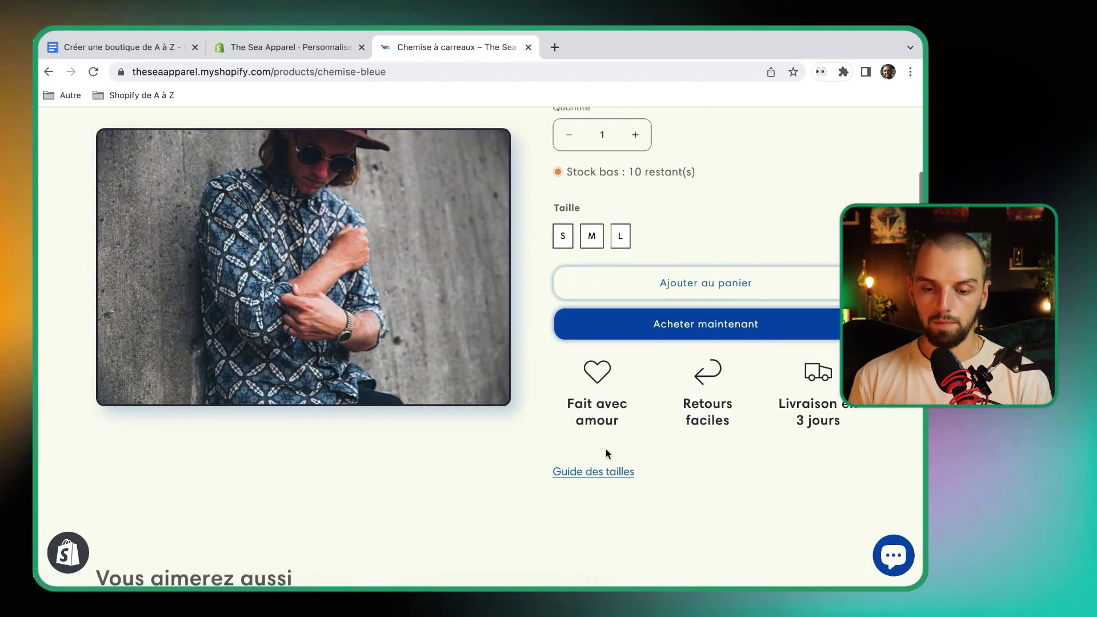
# Open the "Guide des tailles" pop-up on the product page and examine its text and size table
pyautogui.click(595, 472)
pyautogui.scroll(-1, 474, 434)
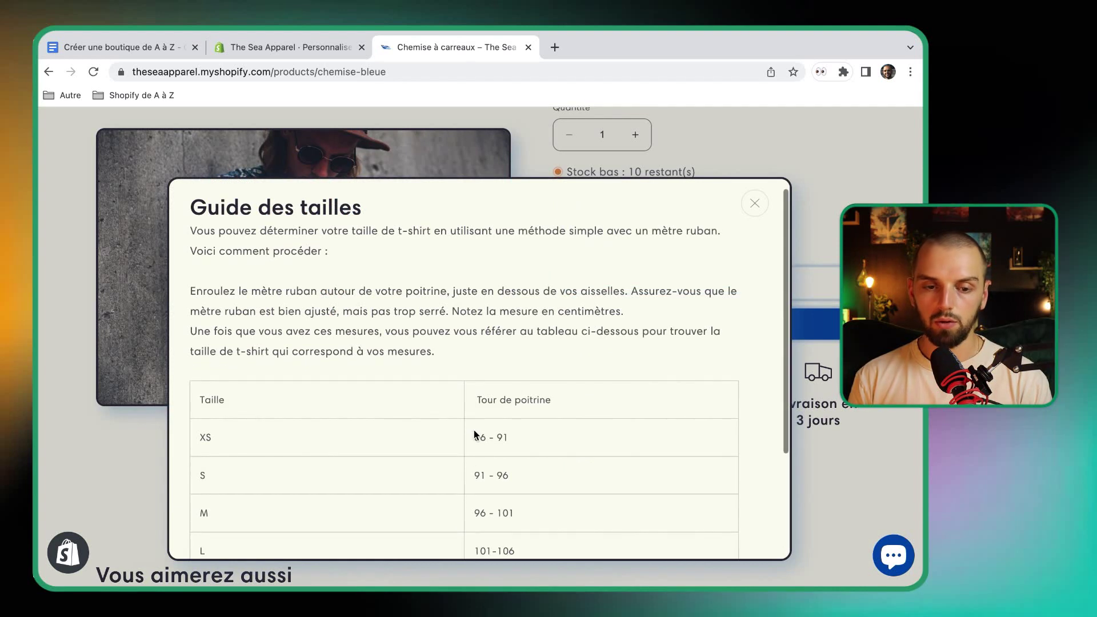
pyautogui.scroll(-5, 371, 347)
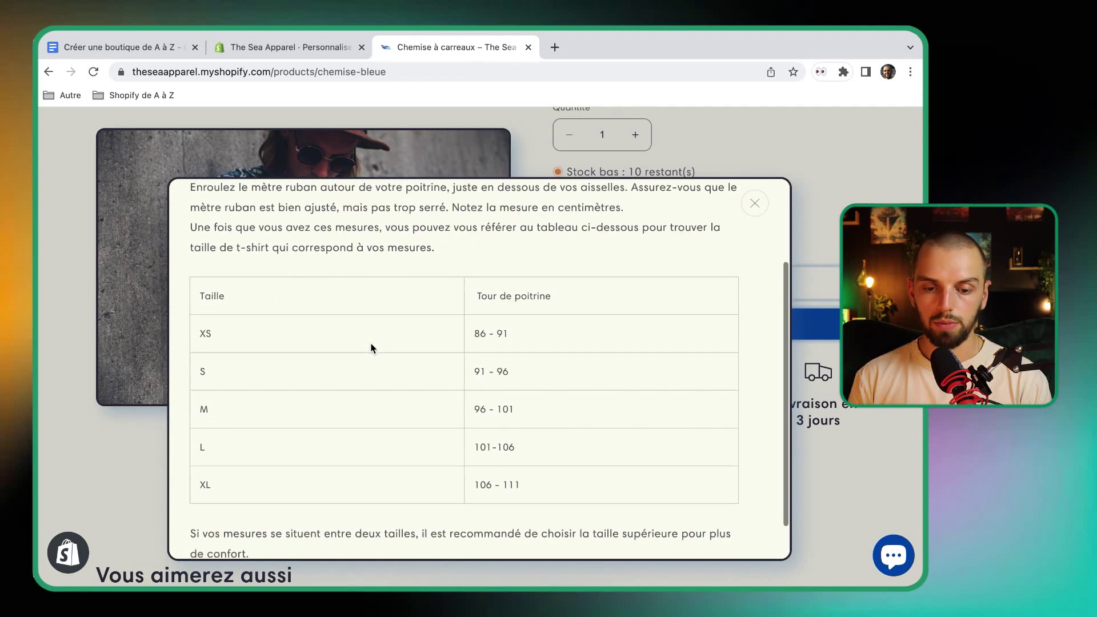
pyautogui.scroll(-1, 550, 465)
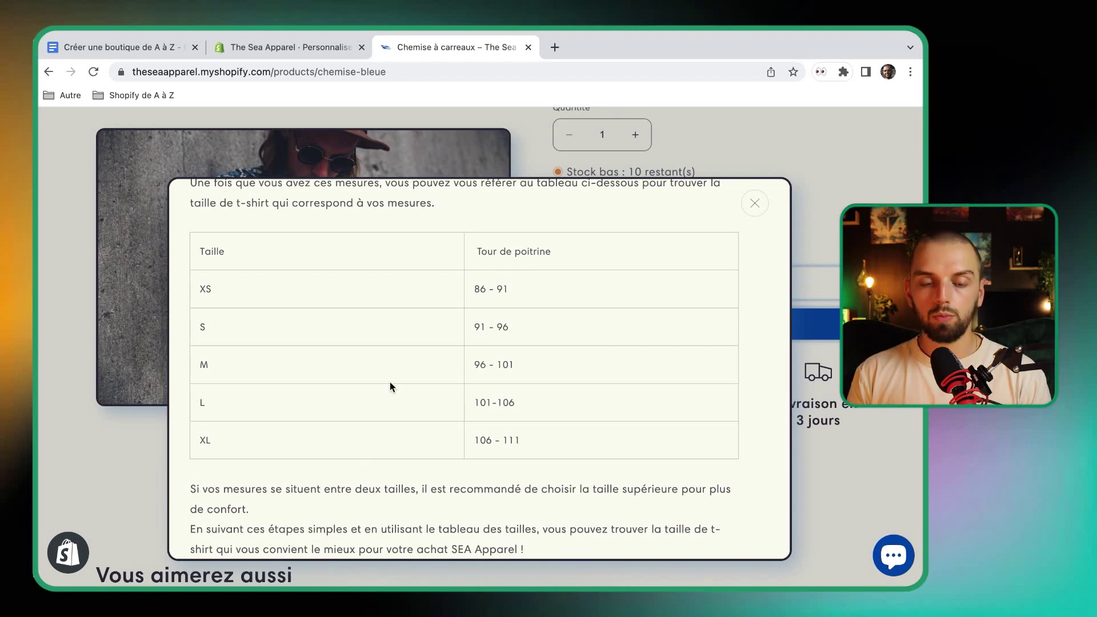
pyautogui.scroll(6, 293, 308)
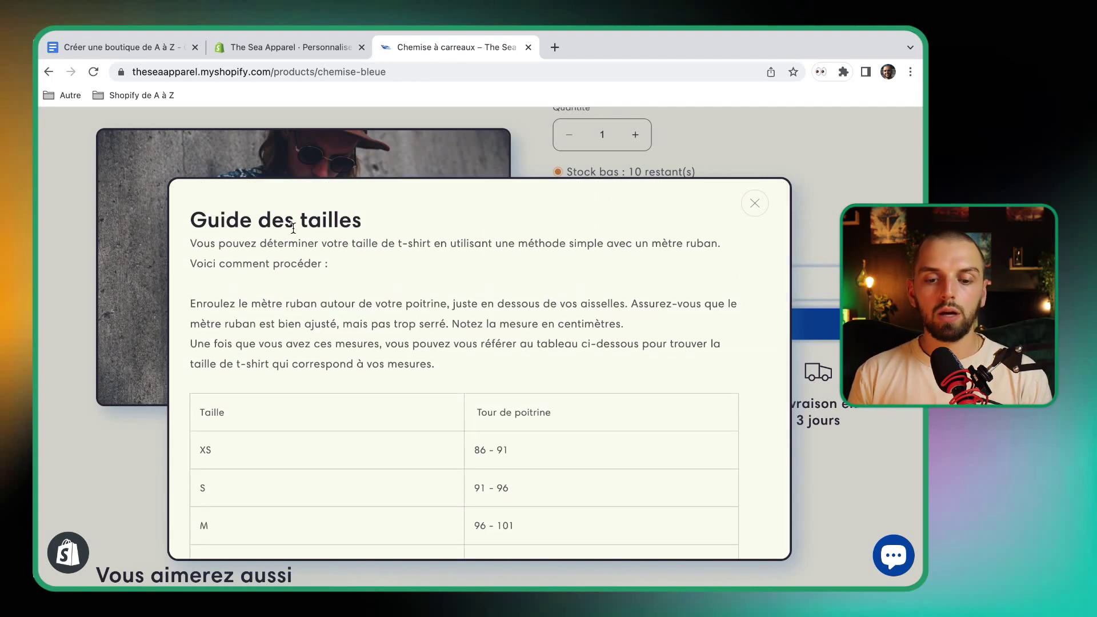
pyautogui.scroll(-6, 334, 264)
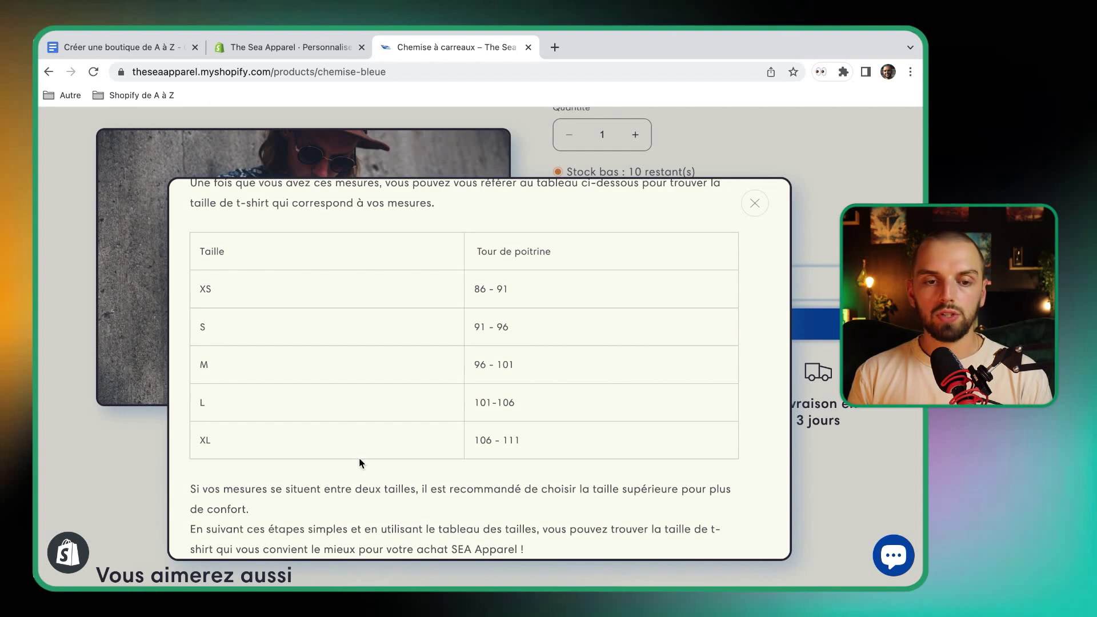
# Return to the Shopify admin, leave the theme editor and open the "Guide des tailles" page for editing
pyautogui.click(269, 80)
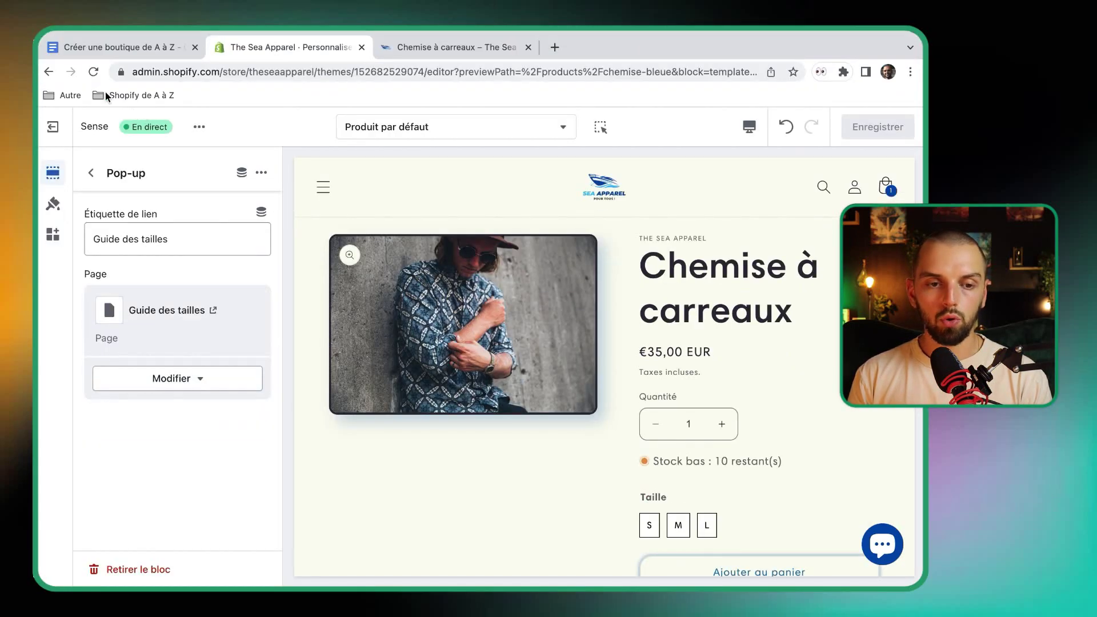
pyautogui.click(53, 126)
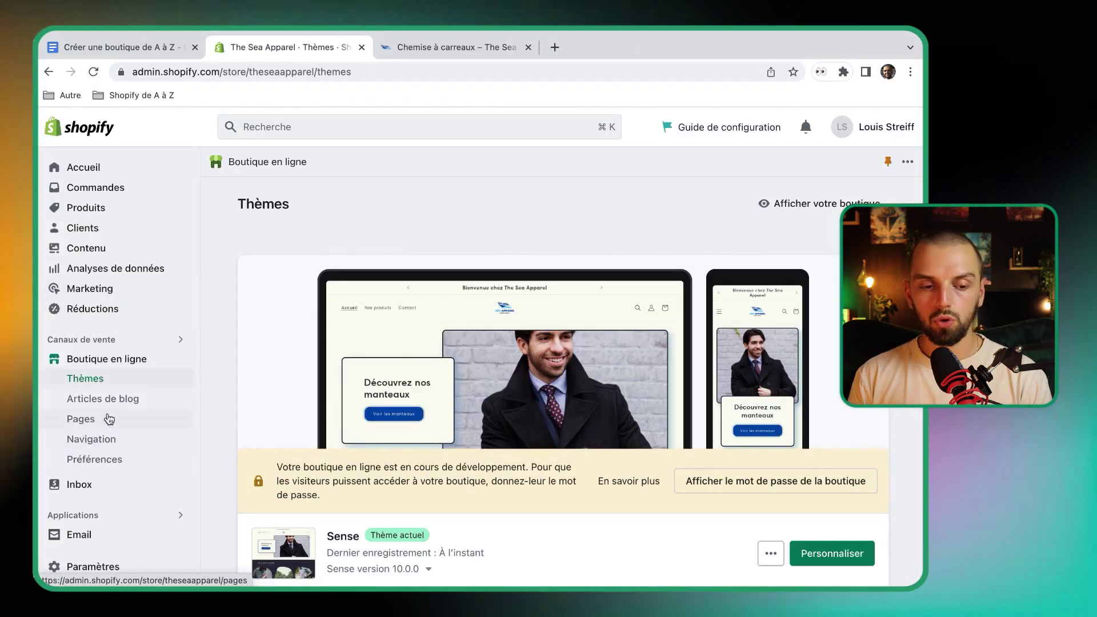
pyautogui.click(109, 419)
pyautogui.moveTo(264, 483); pyautogui.dragTo(375, 480)
pyautogui.click(375, 481)
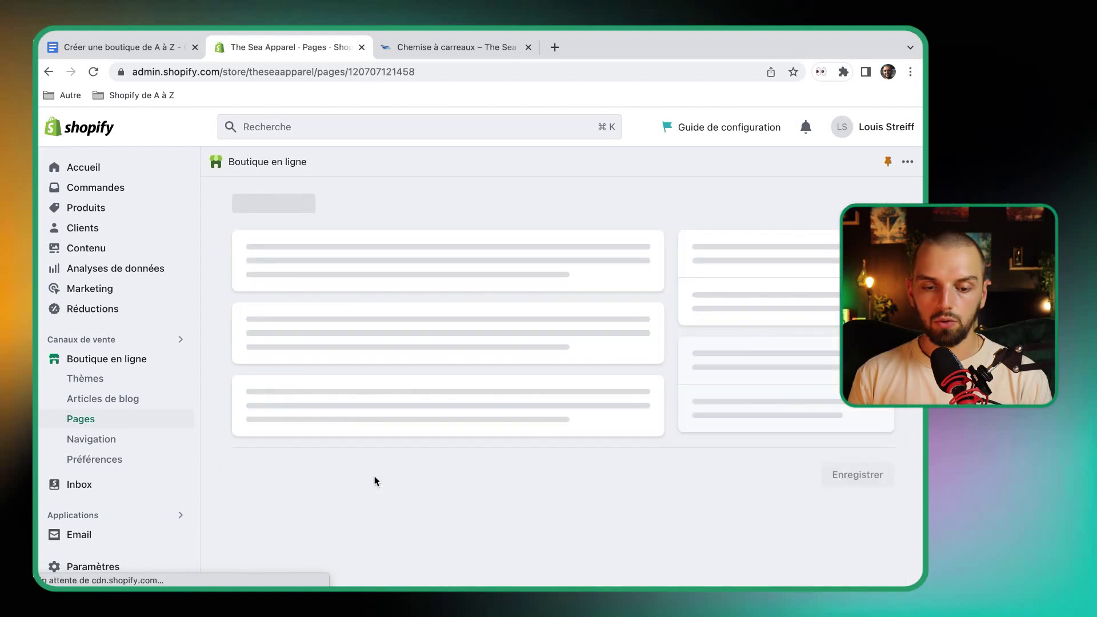
# Add an empty line after the last paragraph of the page content and save the page
pyautogui.scroll(-5, 509, 453)
pyautogui.scroll(-2, 490, 469)
pyautogui.click(431, 443)
pyautogui.press('Return')
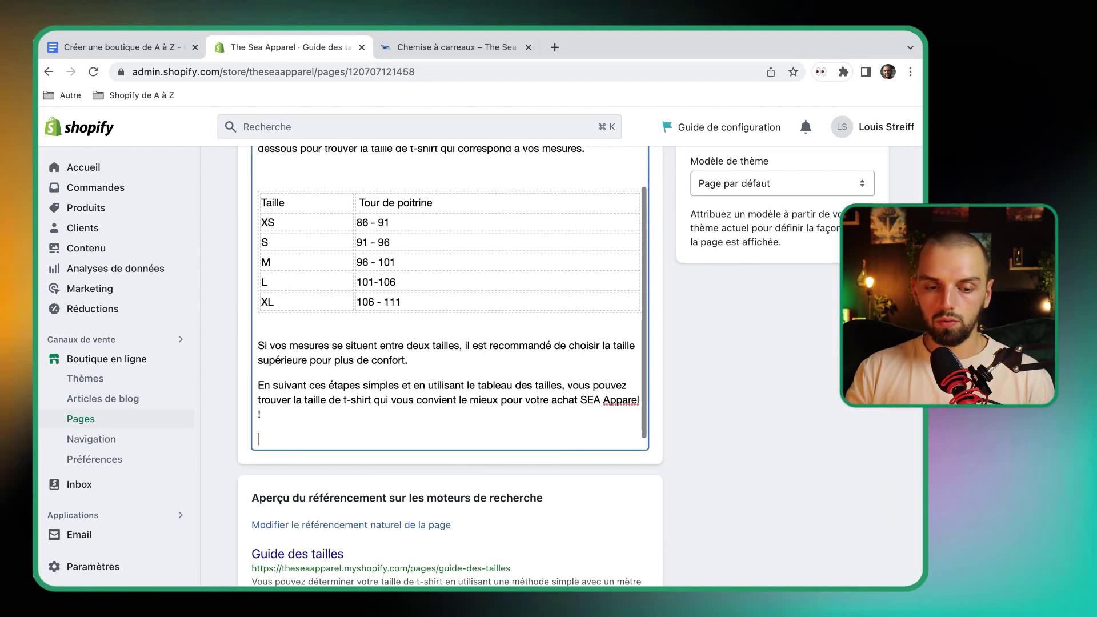
pyautogui.click(862, 128)
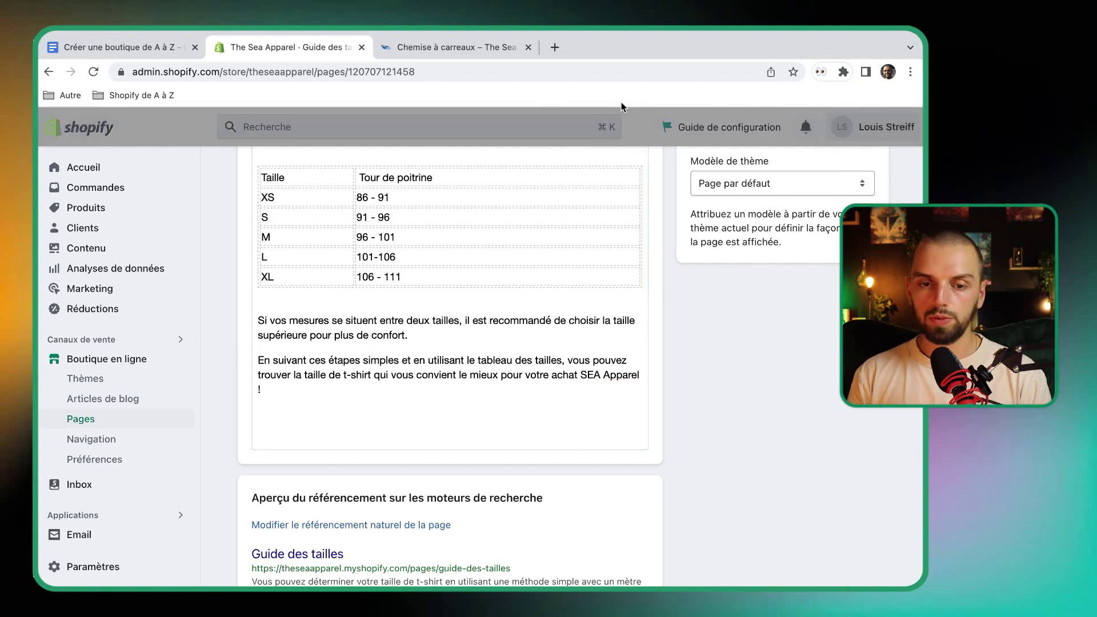
# Reload the storefront's shirt page and check the spacing and the opening and closing of the "Guide des tailles" pop-up
pyautogui.click(462, 46)
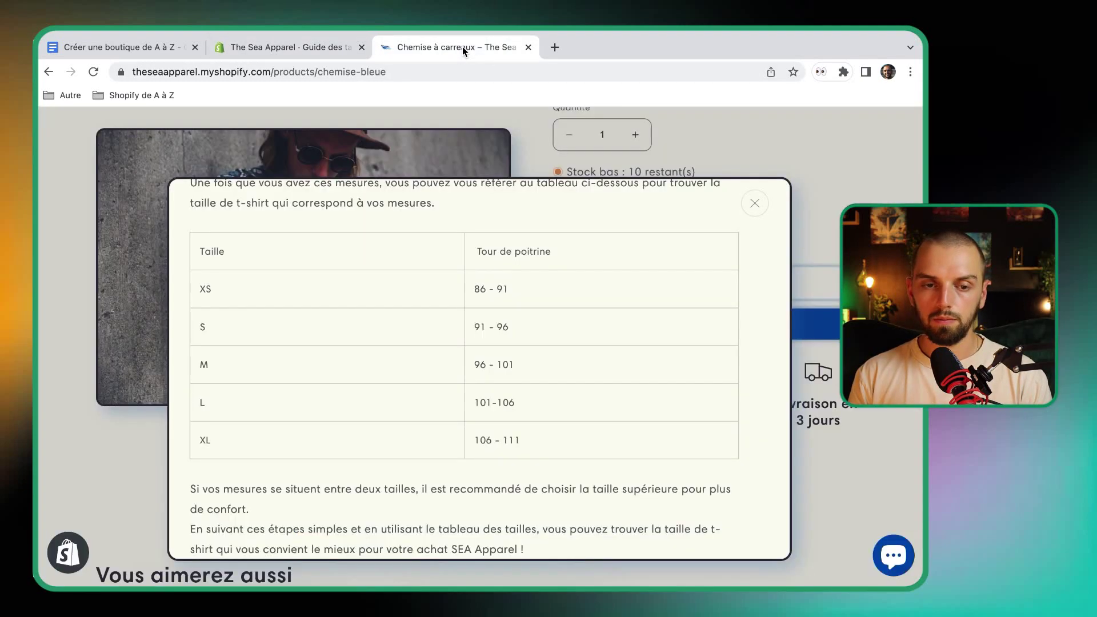
pyautogui.click(94, 72)
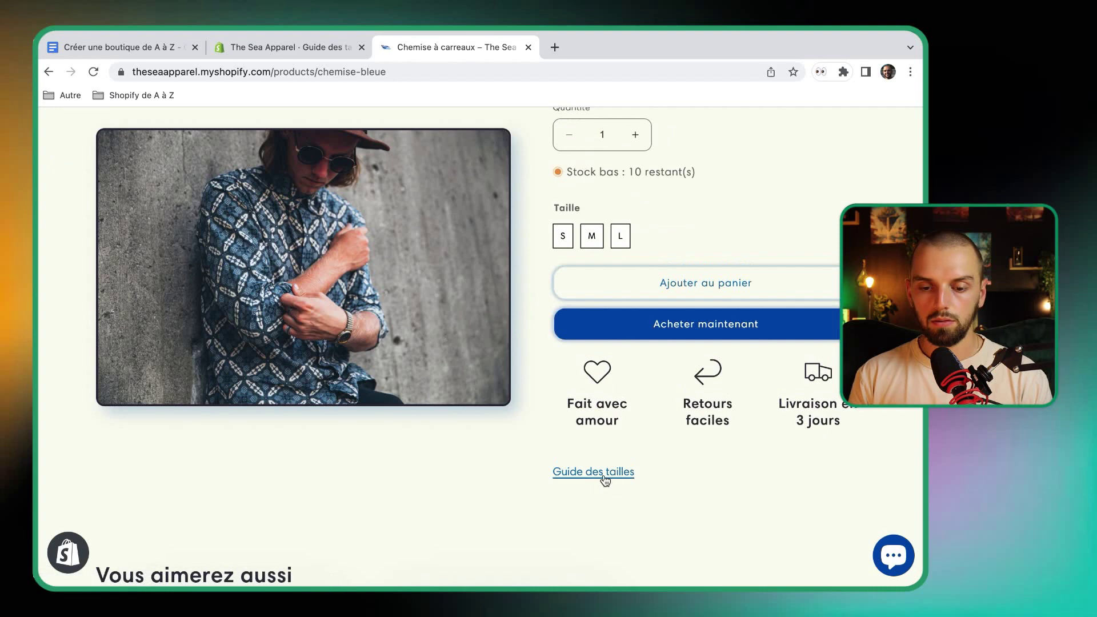
pyautogui.click(604, 476)
pyautogui.scroll(-4, 436, 412)
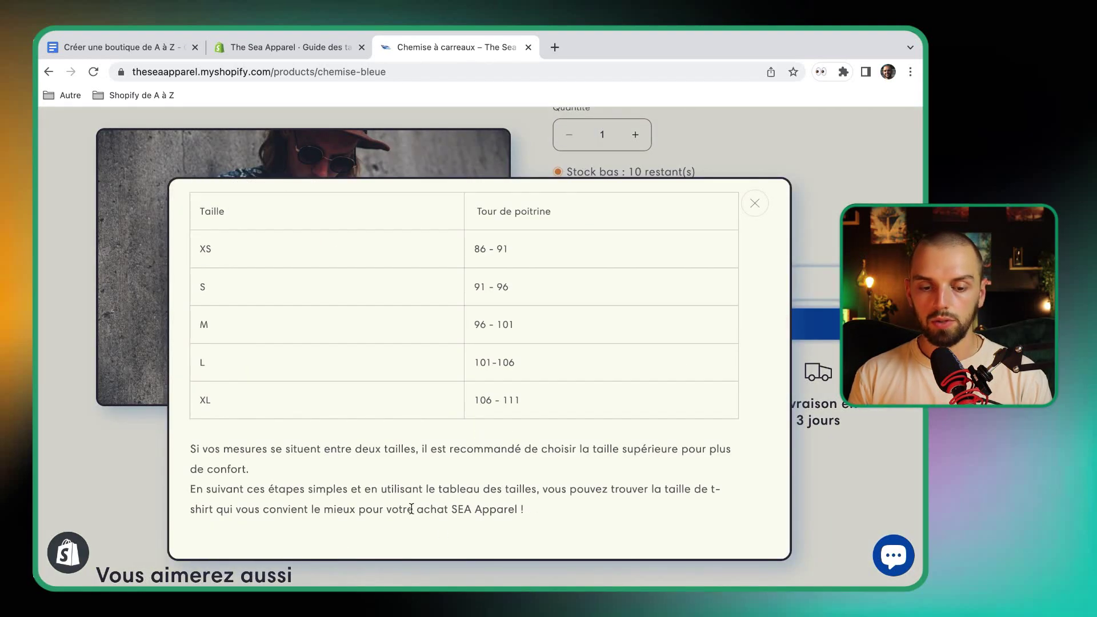
pyautogui.scroll(4, 402, 533)
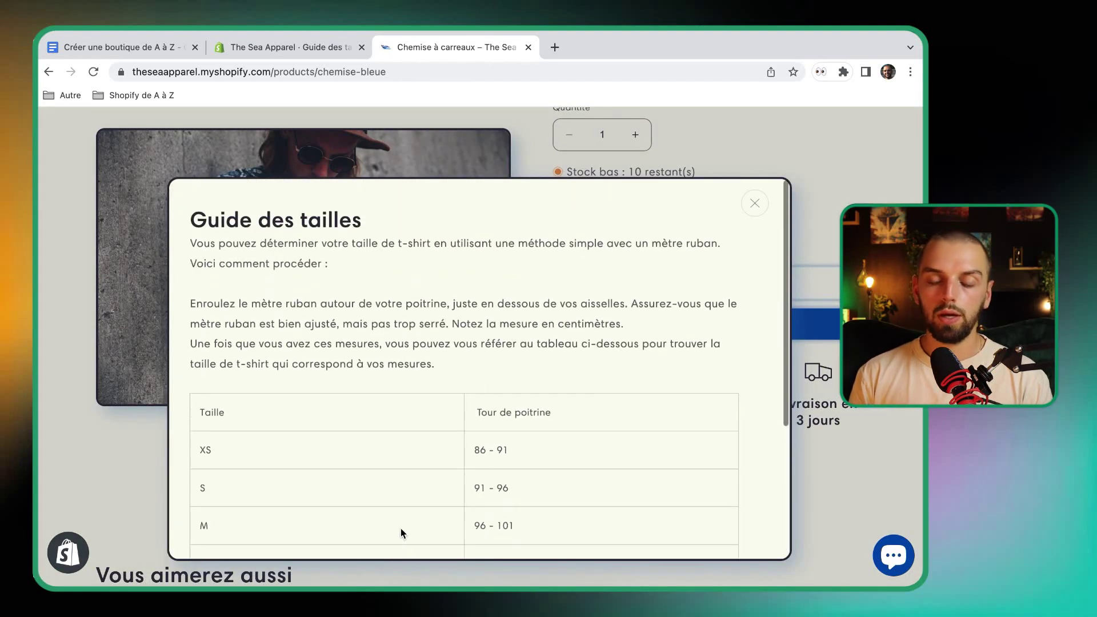
pyautogui.click(755, 203)
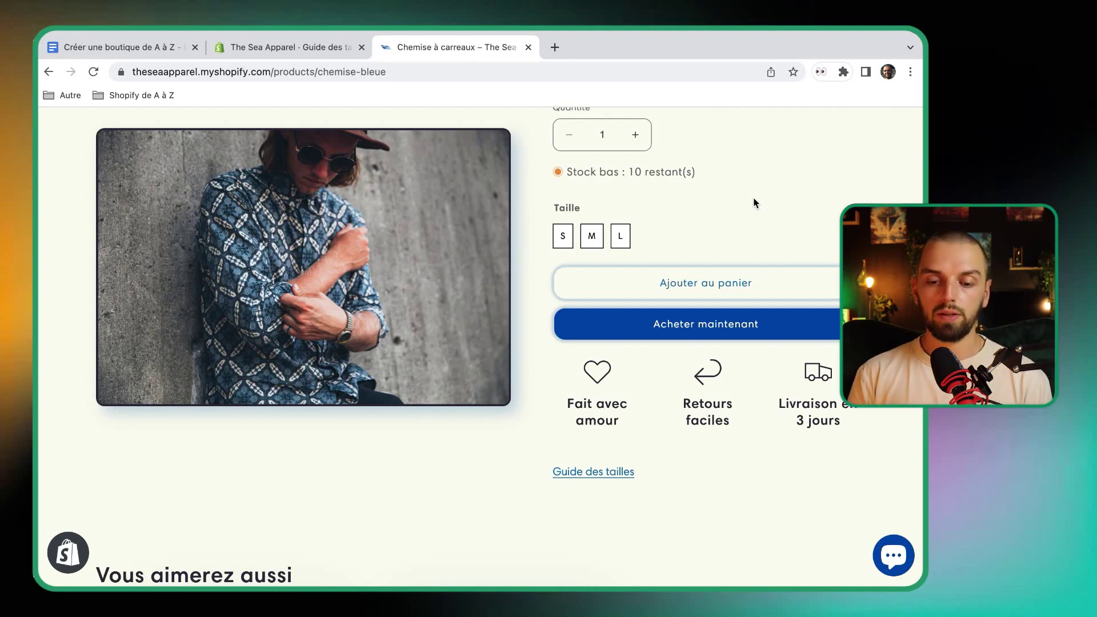
pyautogui.click(593, 470)
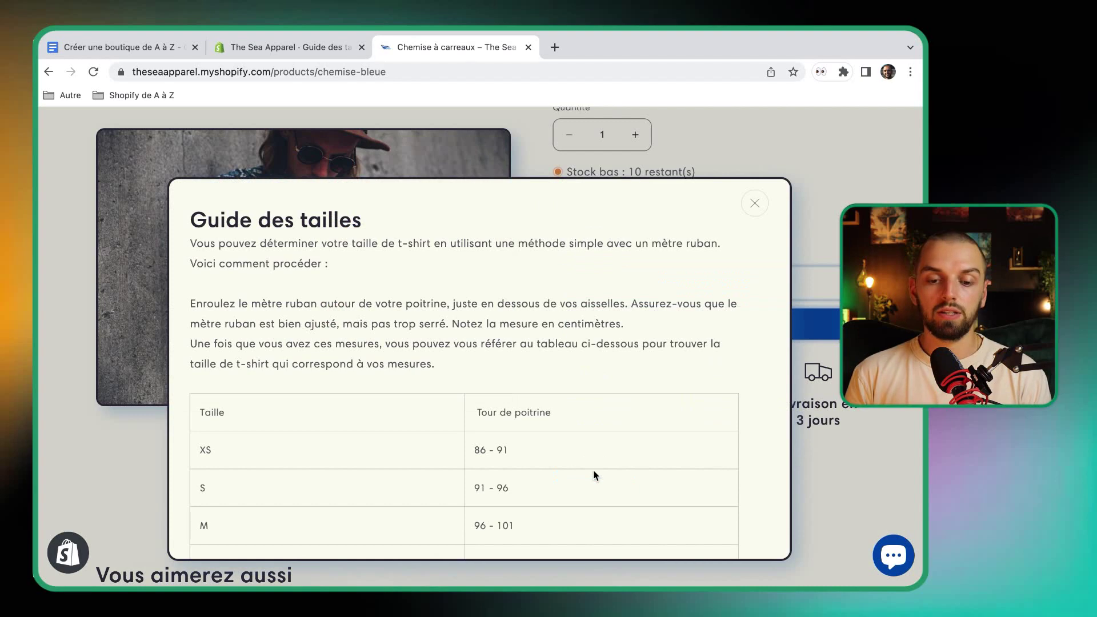
# Read the "Guide des tailles" pop-up through its size table and closing paragraphs, and close it
pyautogui.scroll(-4, 642, 403)
pyautogui.scroll(-3, 642, 402)
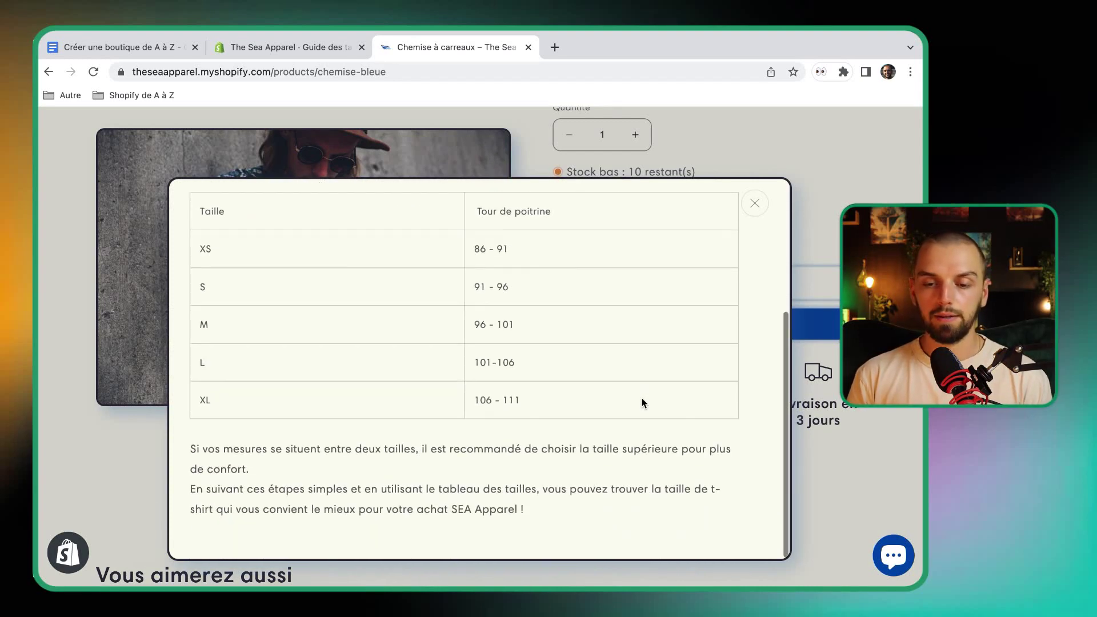
pyautogui.click(754, 203)
pyautogui.hotkey('ctrl', 'Right')
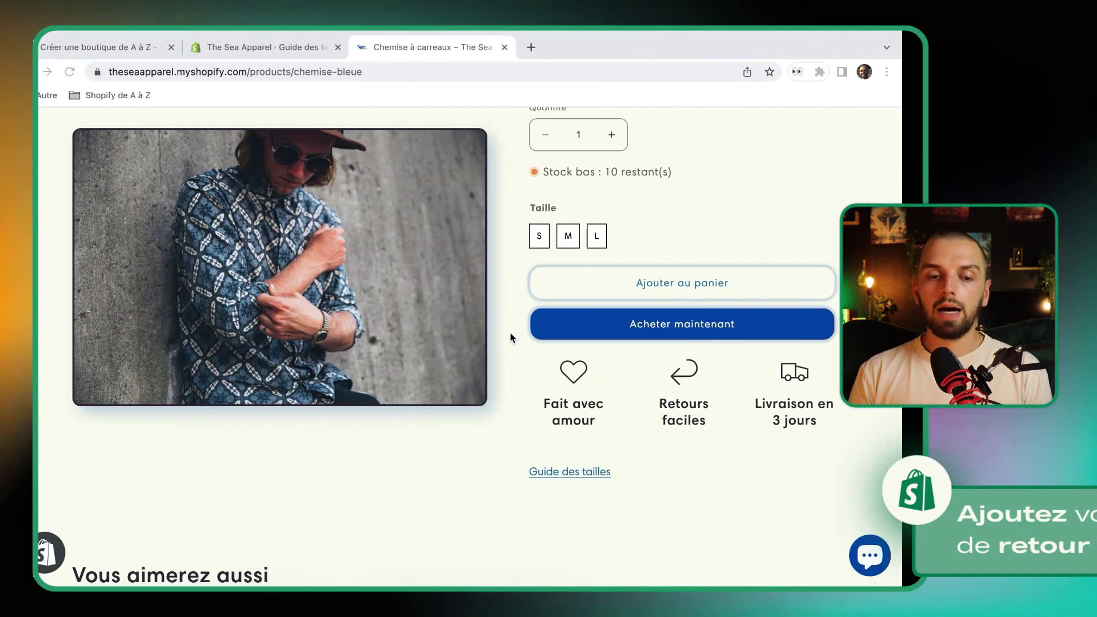
# Return to the Shopify admin, search it for "retour" and open the "Retours en libre-service" settings
pyautogui.click(251, 46)
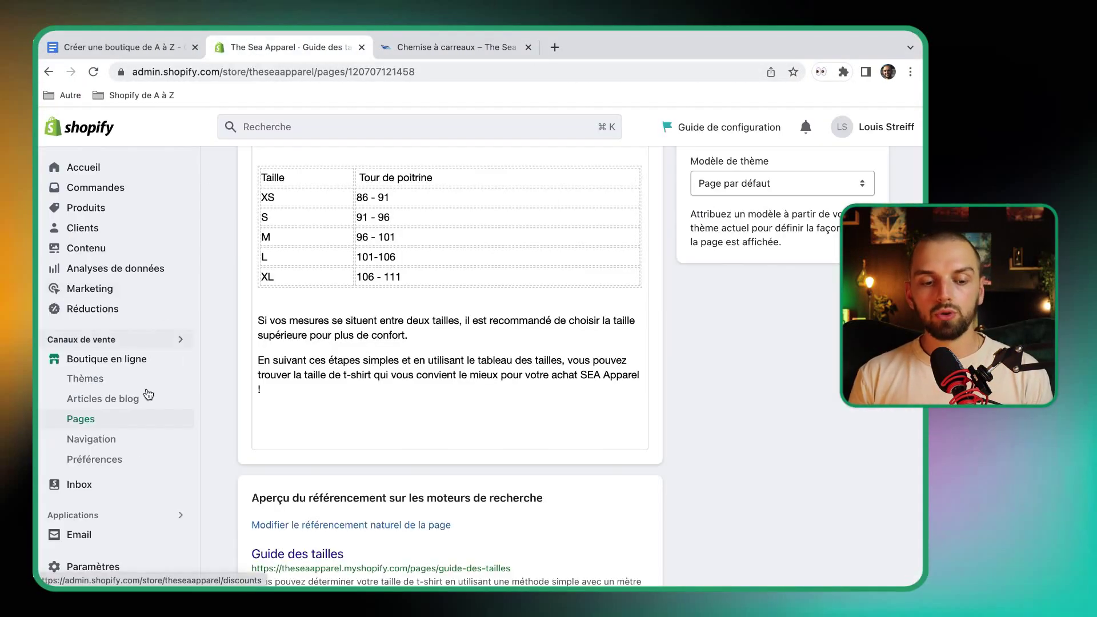
pyautogui.click(96, 565)
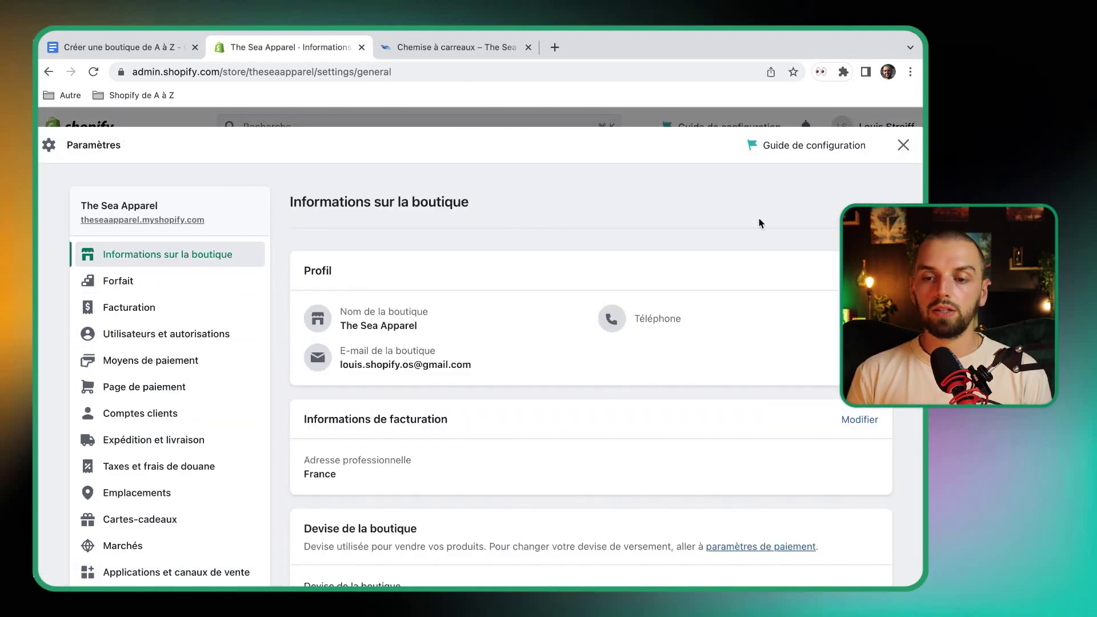
pyautogui.click(906, 153)
pyautogui.click(345, 128)
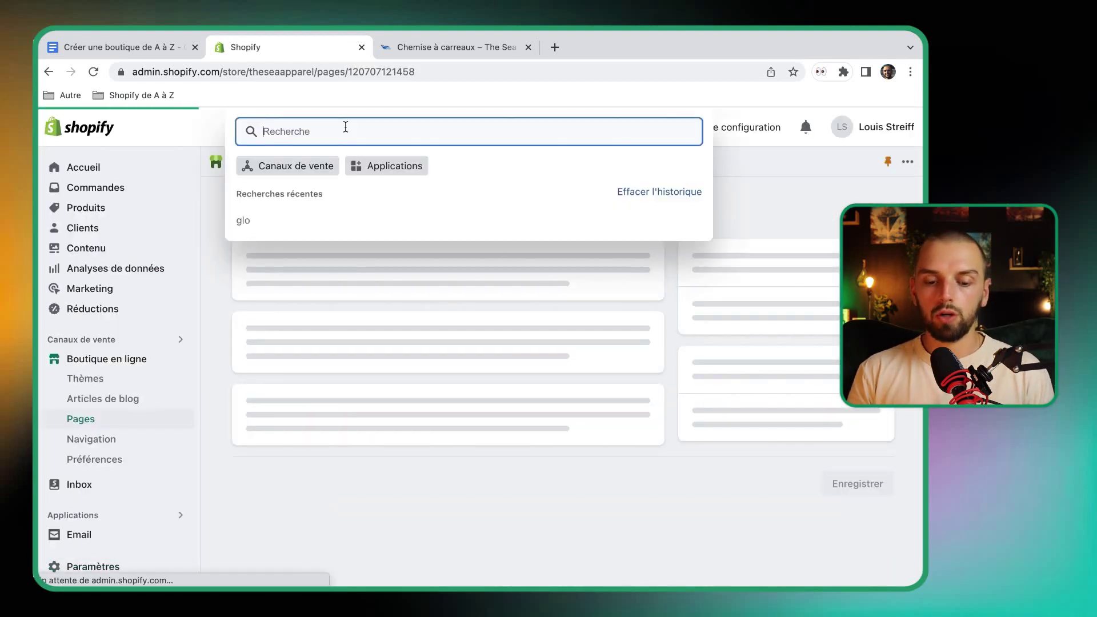
pyautogui.write('retour')
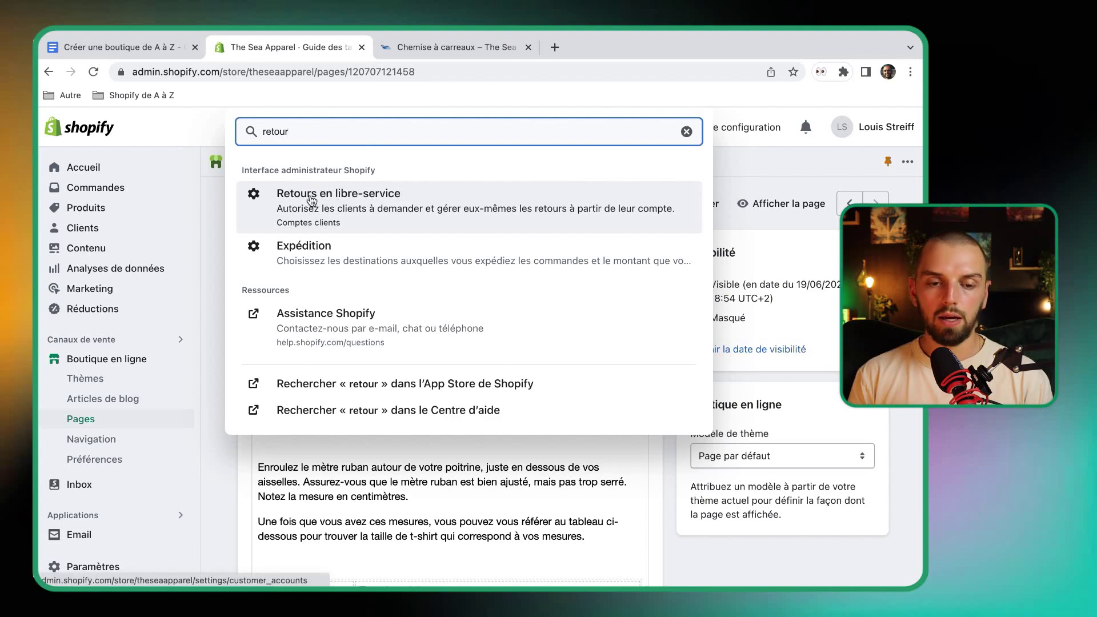
pyautogui.click(332, 200)
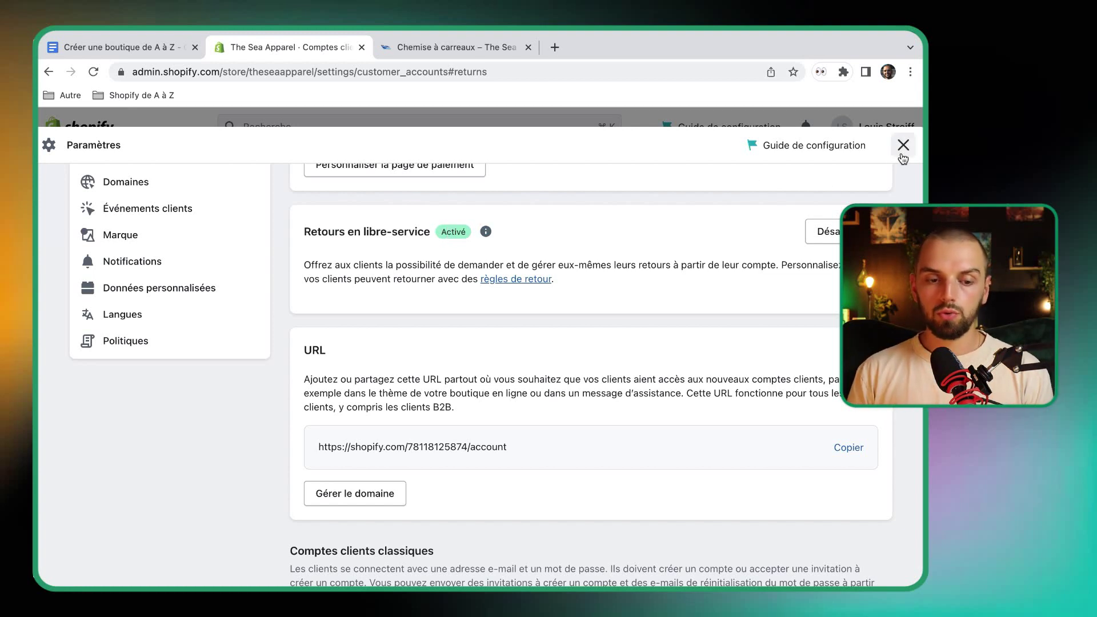
# Activate the return rules in the store's "Politiques" settings and open them for management
pyautogui.click(145, 341)
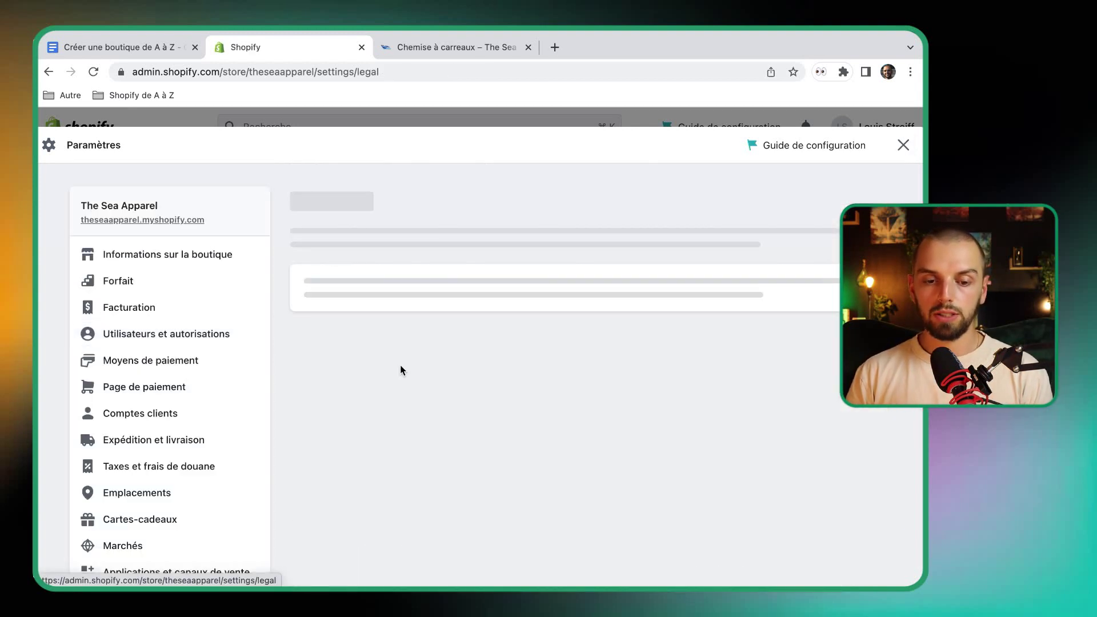
pyautogui.scroll(-3, 416, 426)
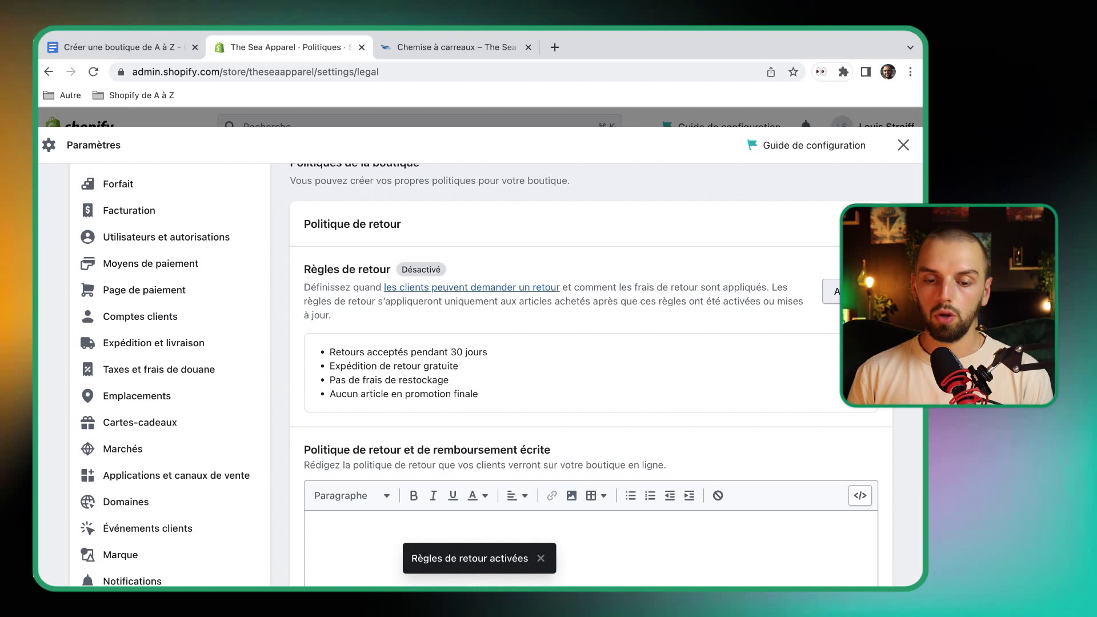
pyautogui.click(616, 335)
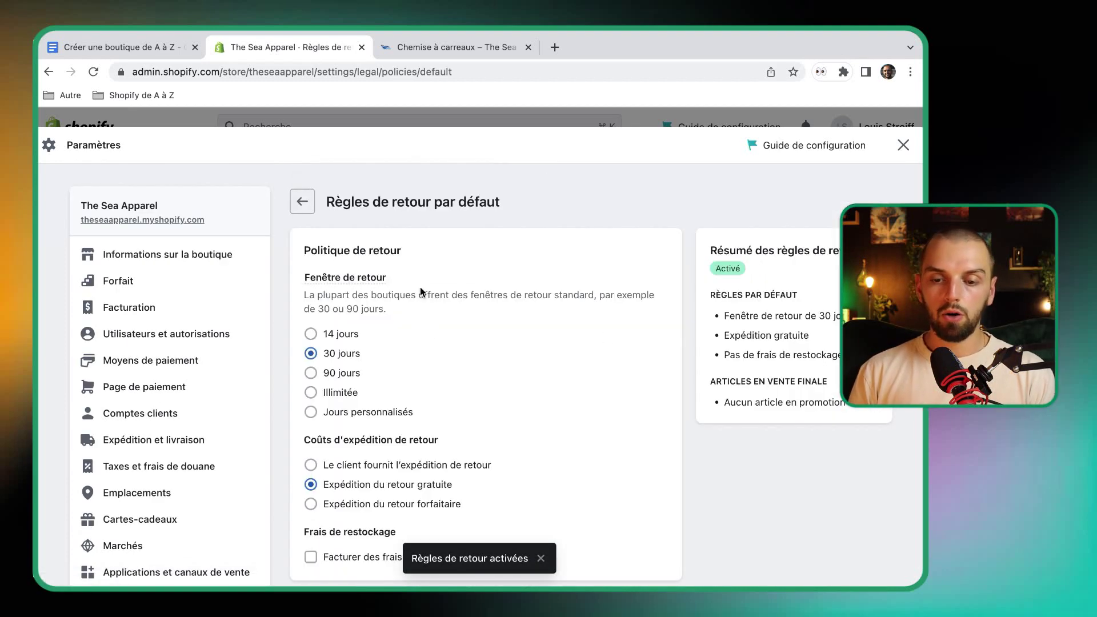
# Examine the default return rules: return window, return shipping costs, restocking fees and final-sale items
pyautogui.scroll(-3, 527, 327)
pyautogui.scroll(3, 528, 326)
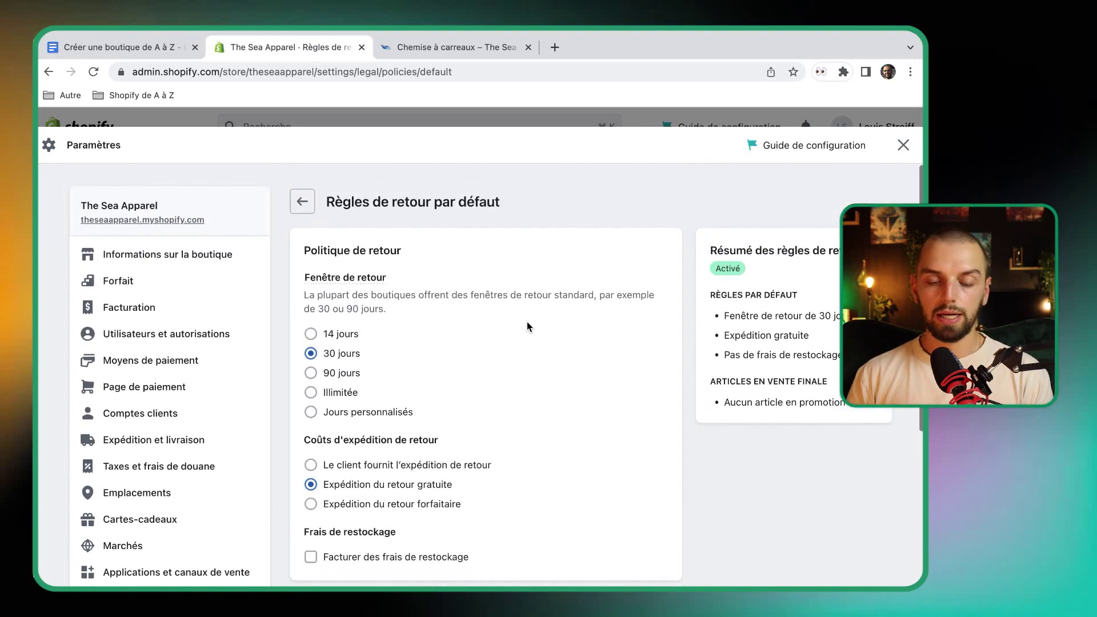
pyautogui.scroll(-5, 382, 308)
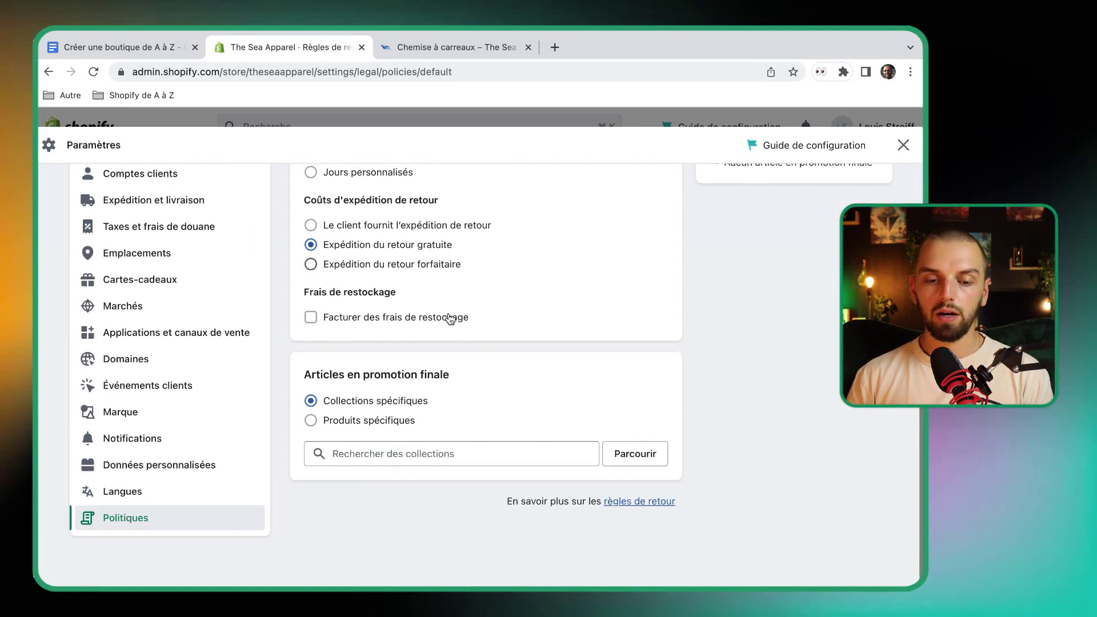
pyautogui.scroll(3, 448, 318)
pyautogui.scroll(2, 448, 318)
# Try the 14-day return window and customer-paid and flat-rate return shipping, and restore 30 days and free return shipping
pyautogui.moveTo(356, 264)
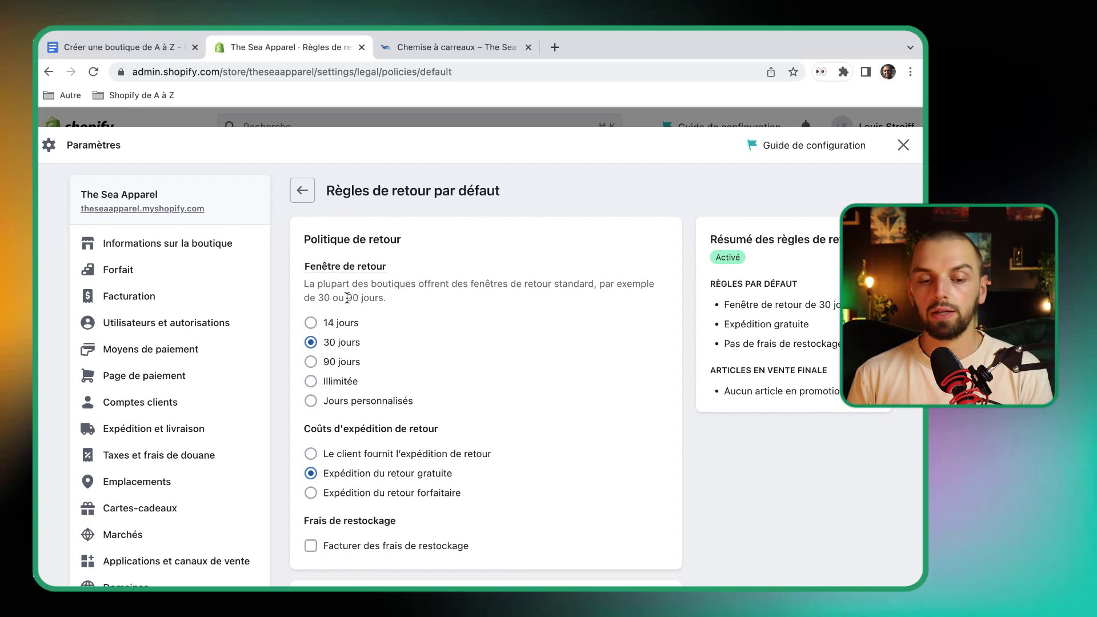
pyautogui.click(331, 324)
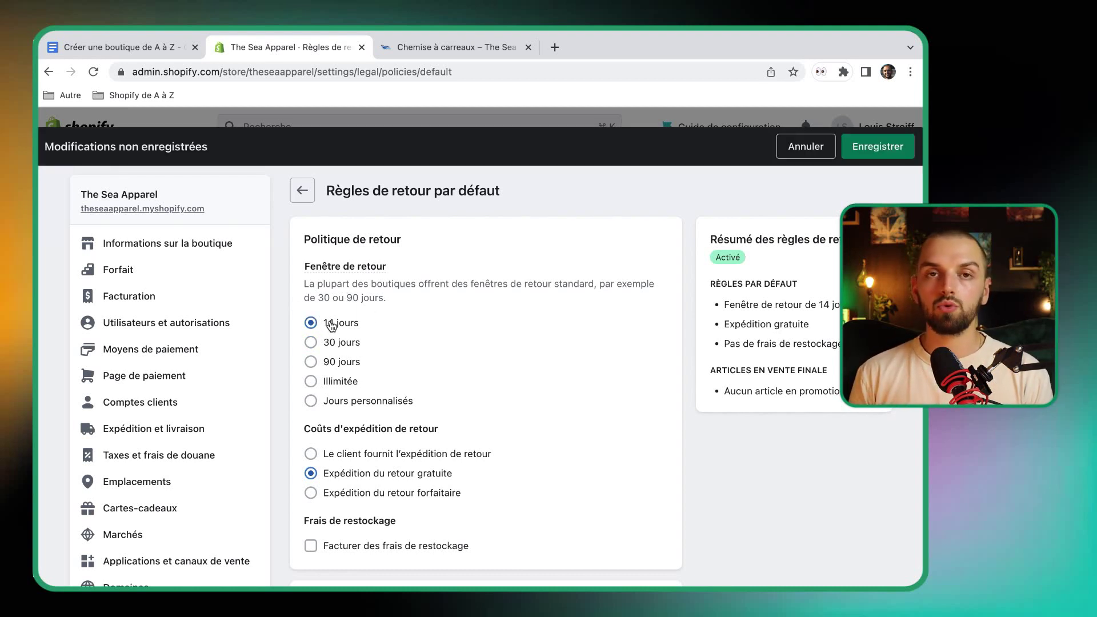
pyautogui.click(333, 345)
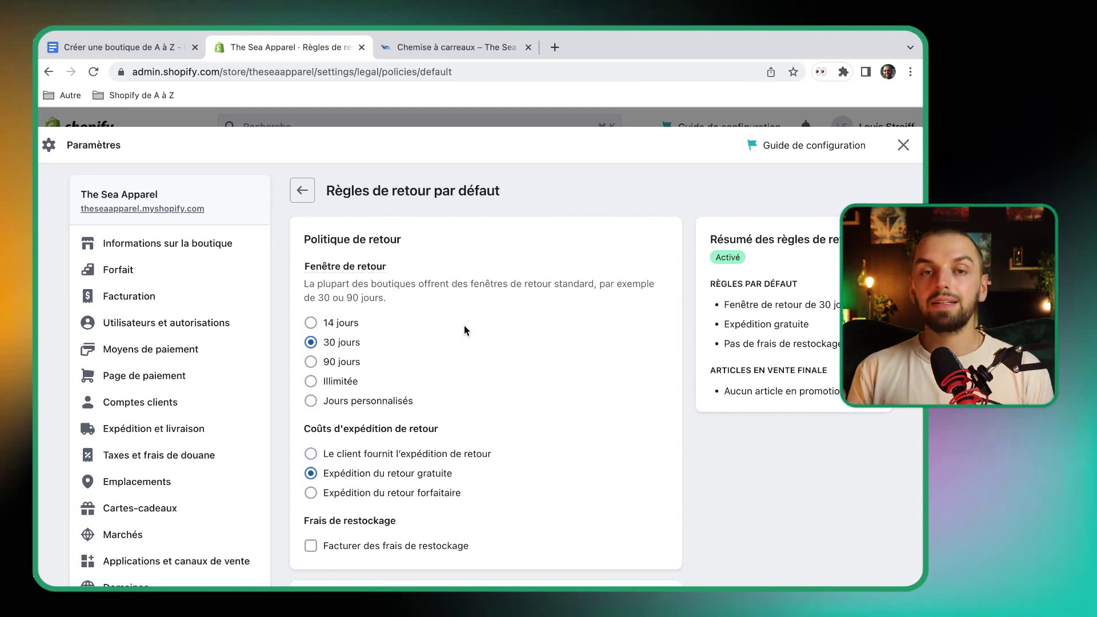
pyautogui.scroll(-1, 464, 330)
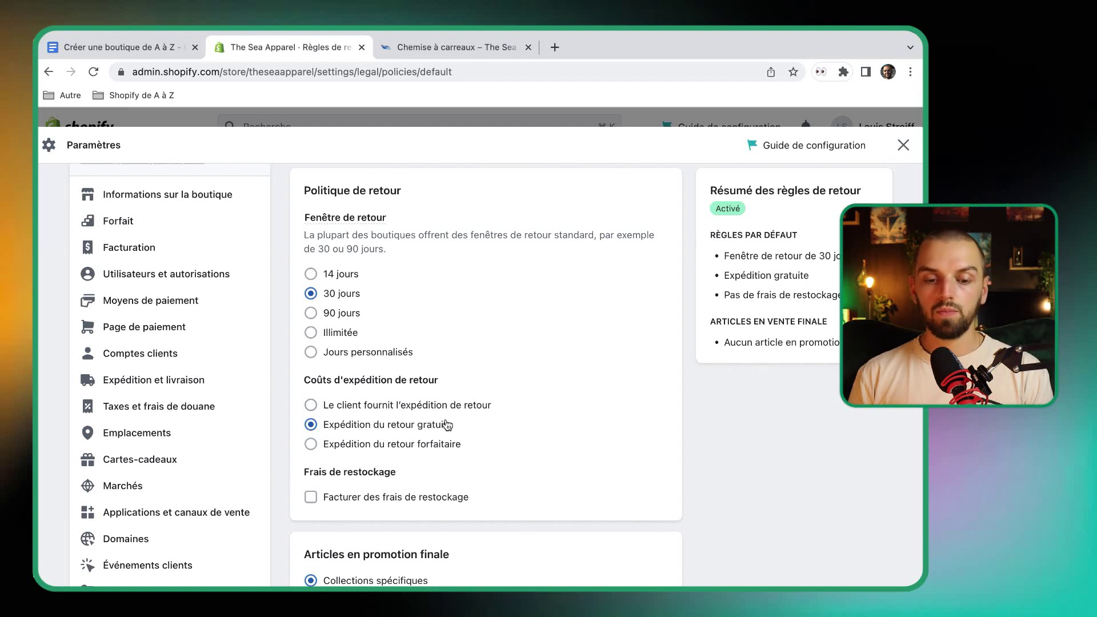
pyautogui.click(417, 407)
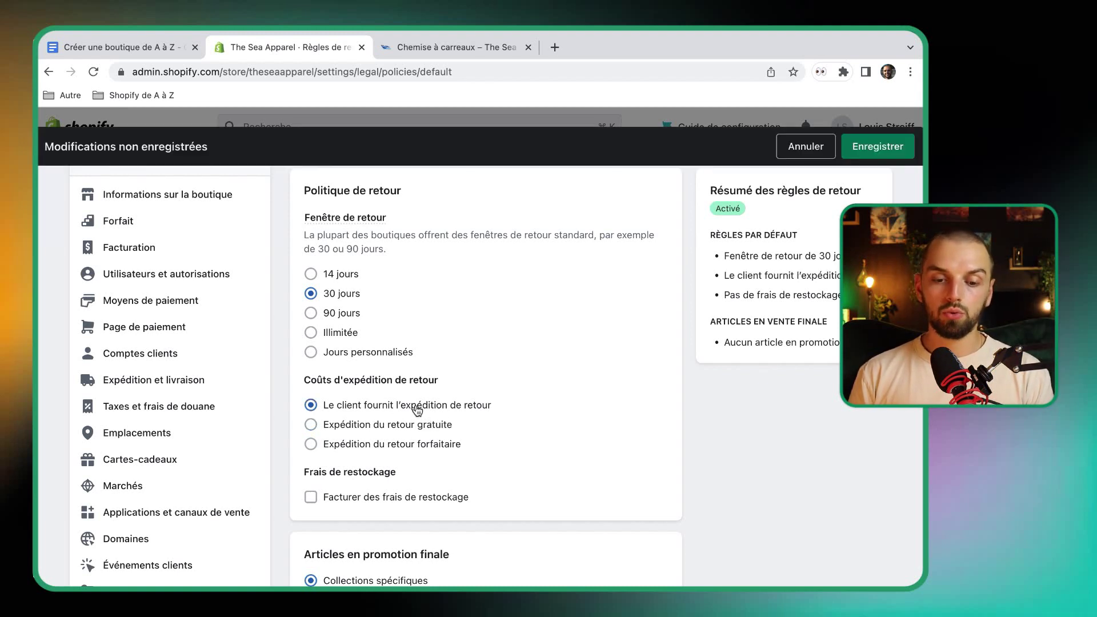
pyautogui.click(364, 445)
pyautogui.click(366, 464)
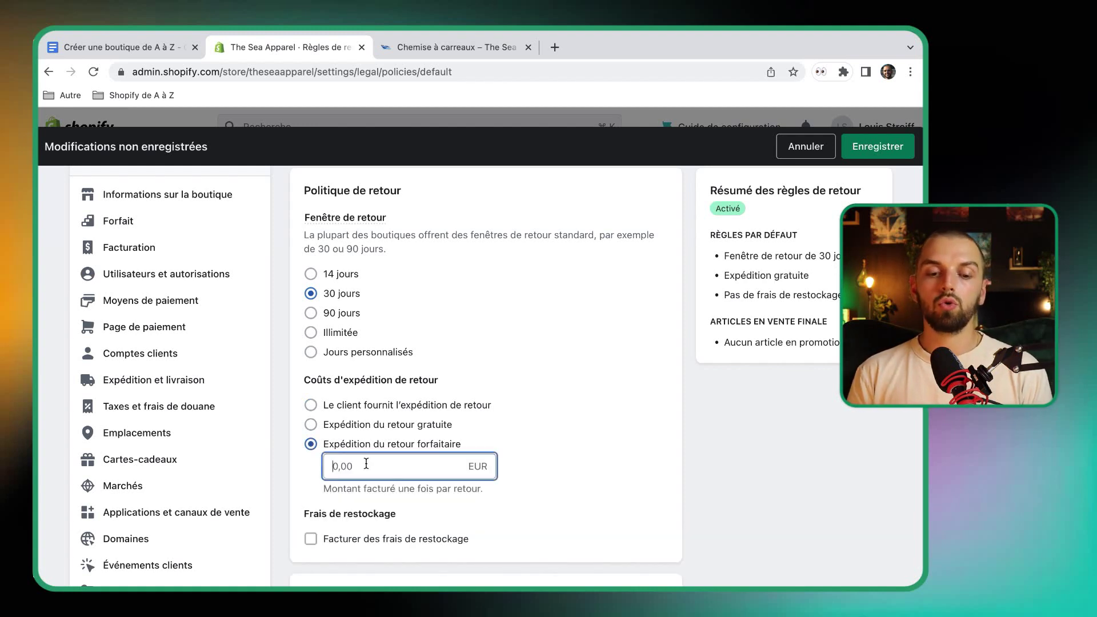
pyautogui.scroll(-1, 366, 464)
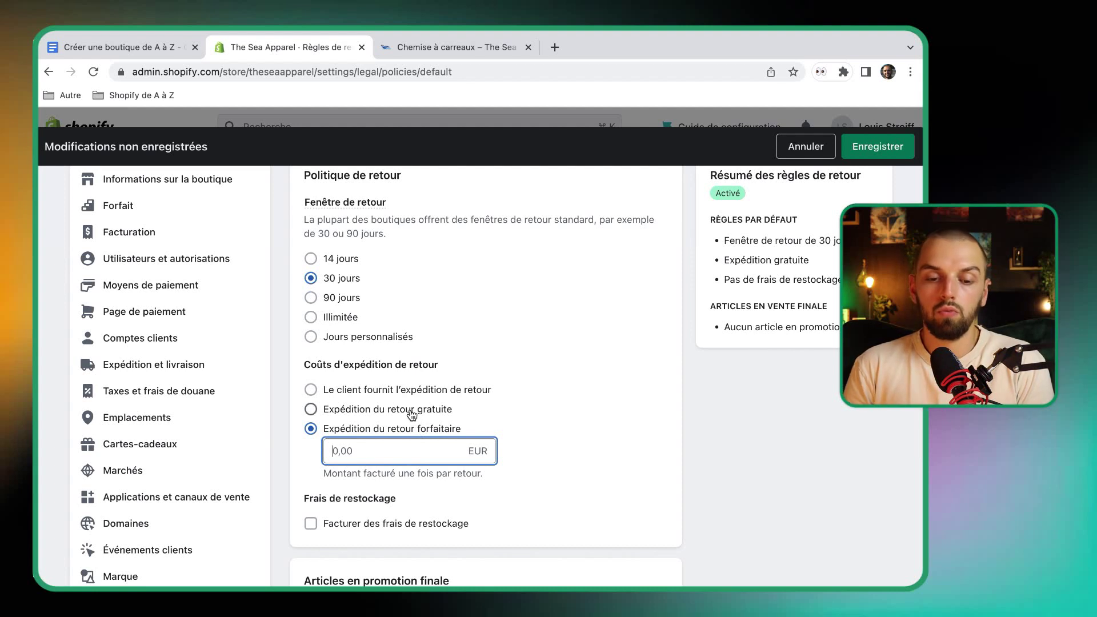
pyautogui.click(377, 411)
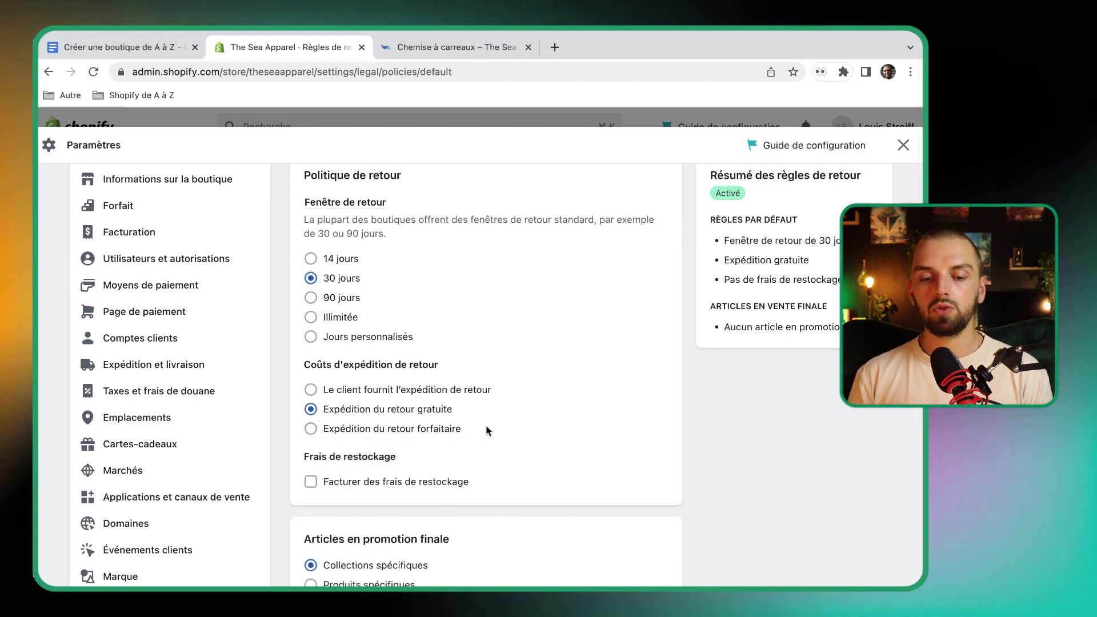
# Review the restocking fee and final-sale item options of the default return rules
pyautogui.scroll(-3, 544, 403)
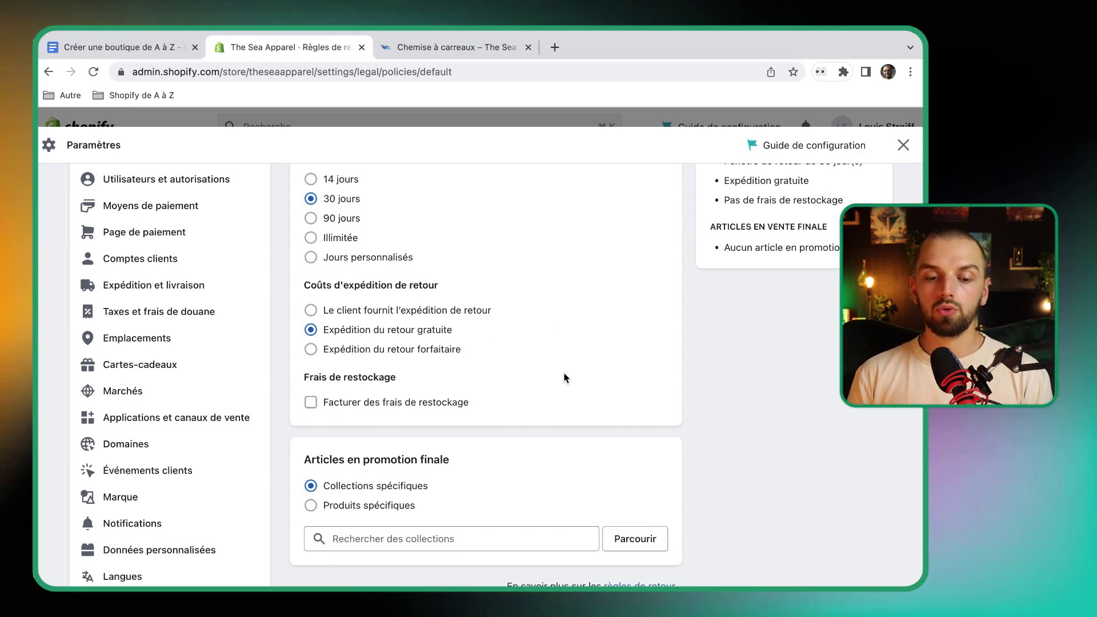
pyautogui.scroll(-3, 564, 377)
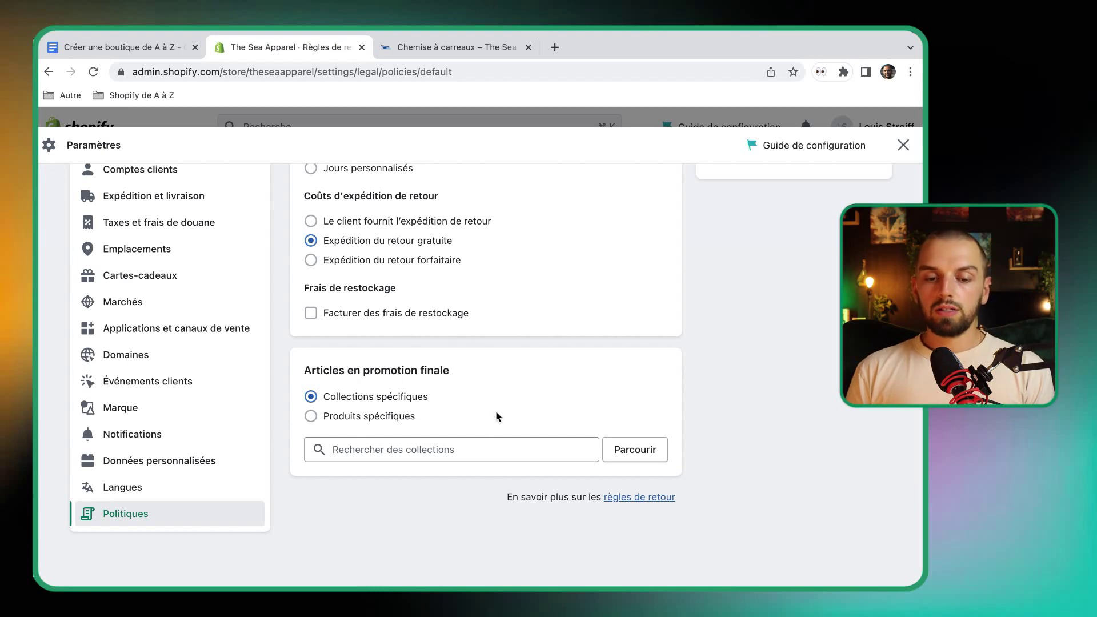
pyautogui.scroll(8, 637, 380)
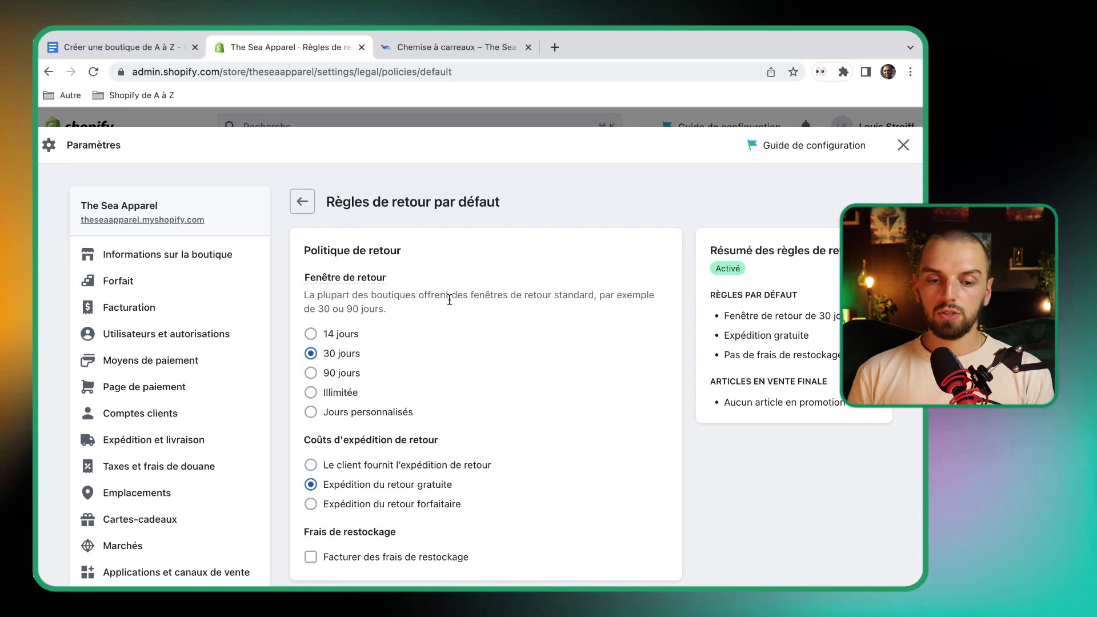
pyautogui.scroll(-8, 450, 303)
pyautogui.scroll(8, 448, 299)
# Go back to the store policies and place the cursor in the empty written return and refund policy
pyautogui.click(302, 201)
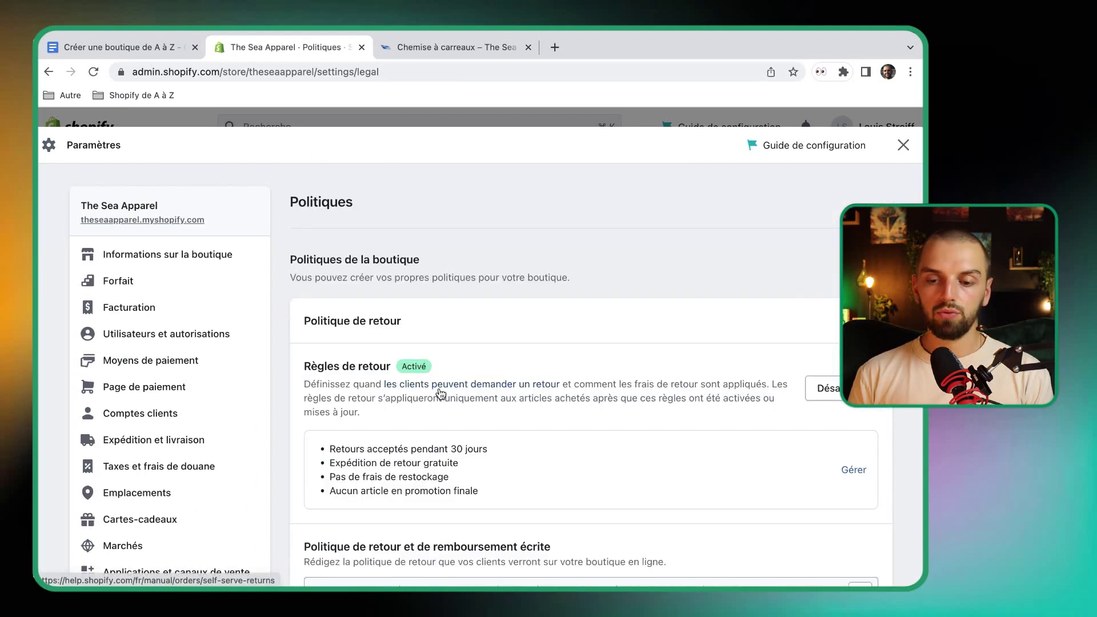
pyautogui.scroll(-3, 420, 434)
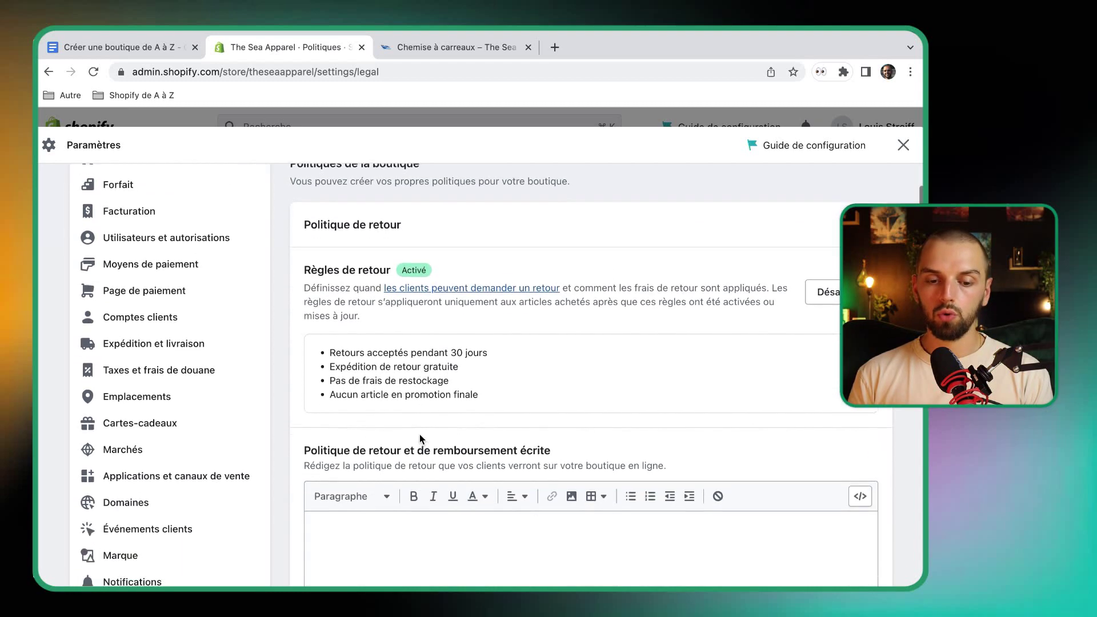
pyautogui.scroll(-3, 471, 348)
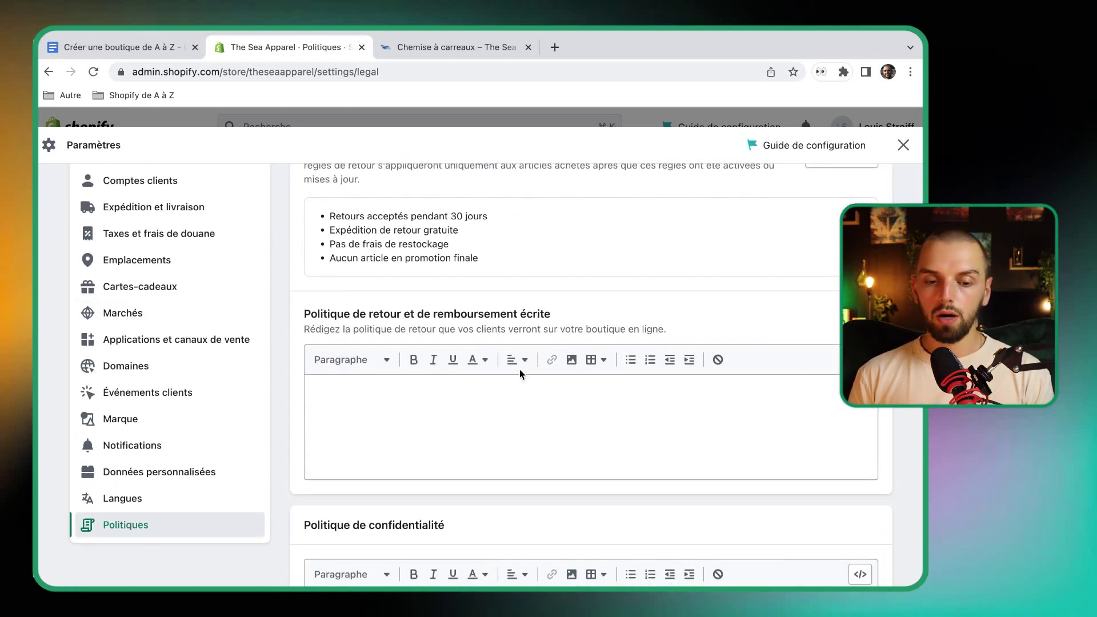
pyautogui.click(366, 408)
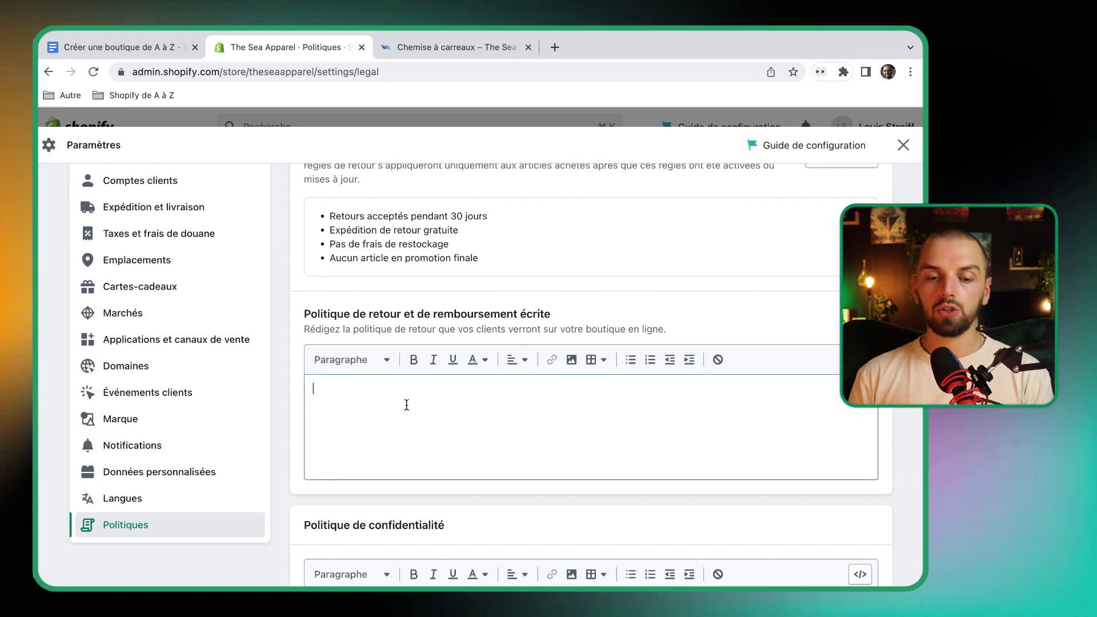
# Open Shopify's free business tools page in a new tab from the "Pages légales" bookmarks of the "Shopify de A à Z" folder
pyautogui.click(554, 46)
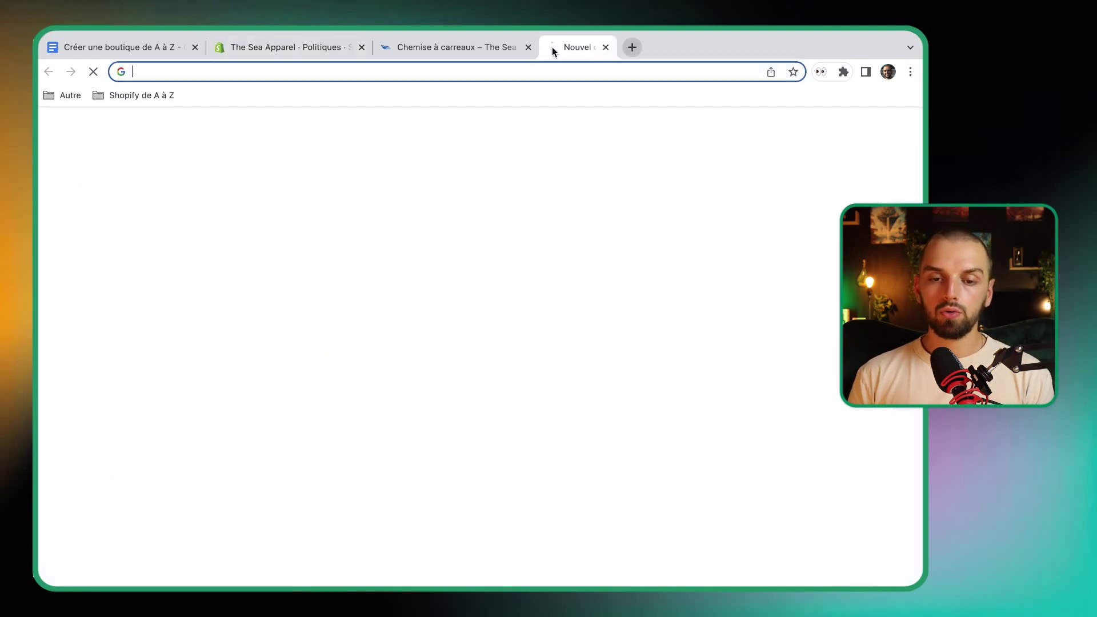
pyautogui.click(158, 96)
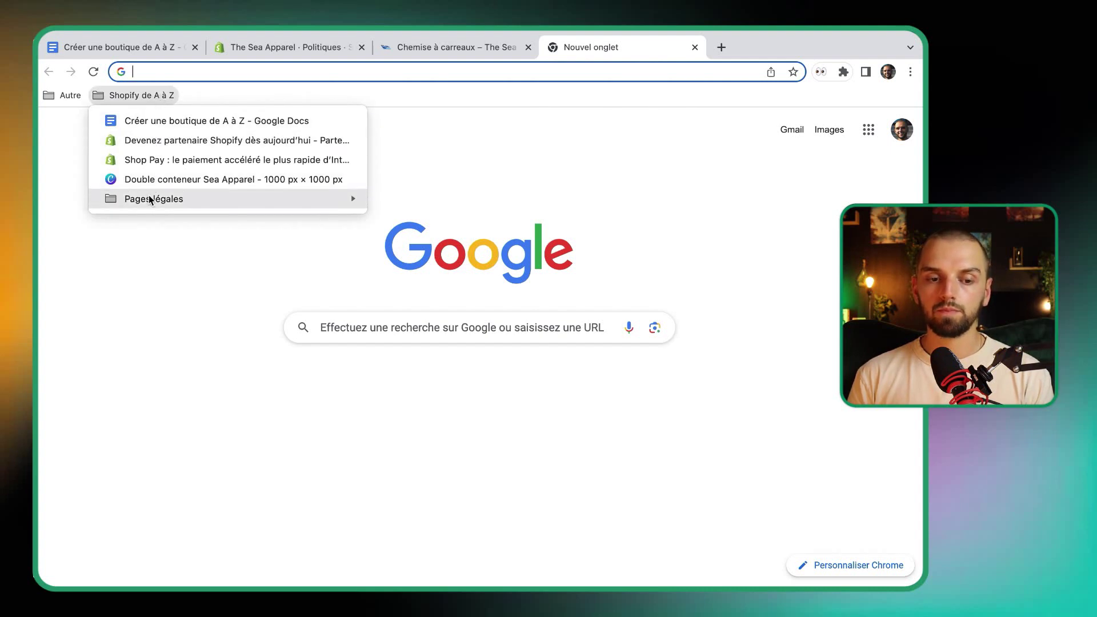
pyautogui.moveTo(150, 198)
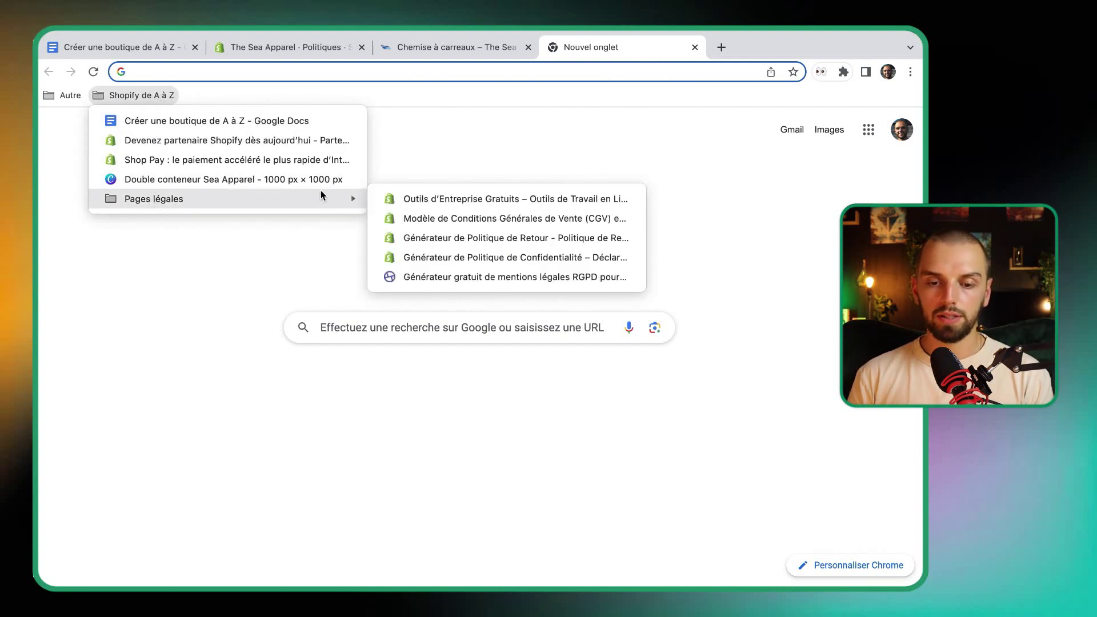
pyautogui.click(418, 198)
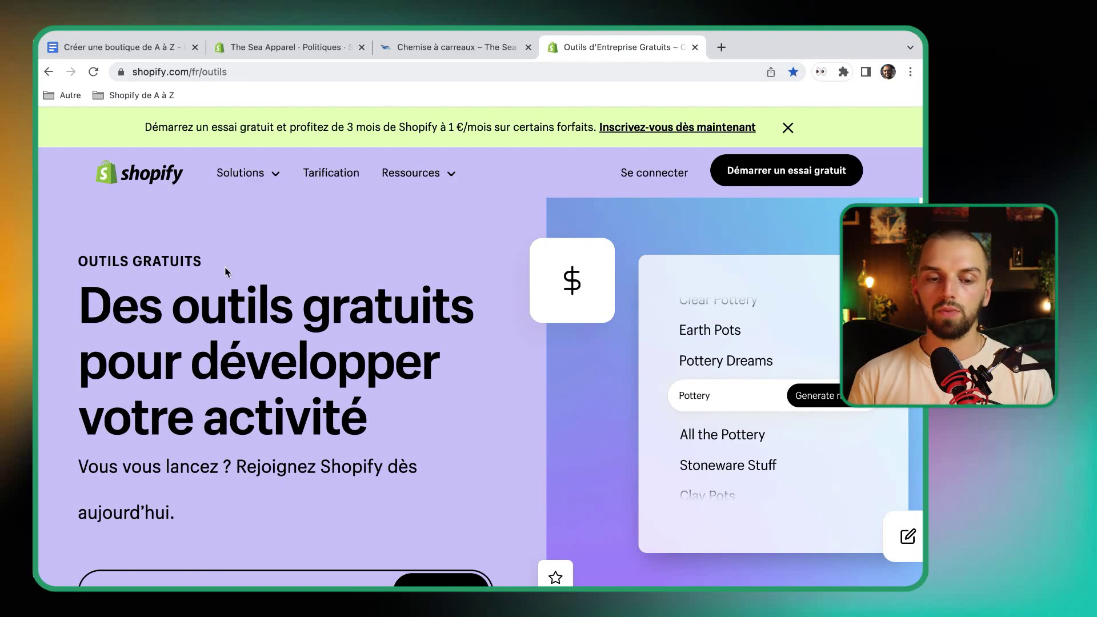
# Find the "Générateur de politique de retour" among the free tools and open it
pyautogui.scroll(-10, 233, 348)
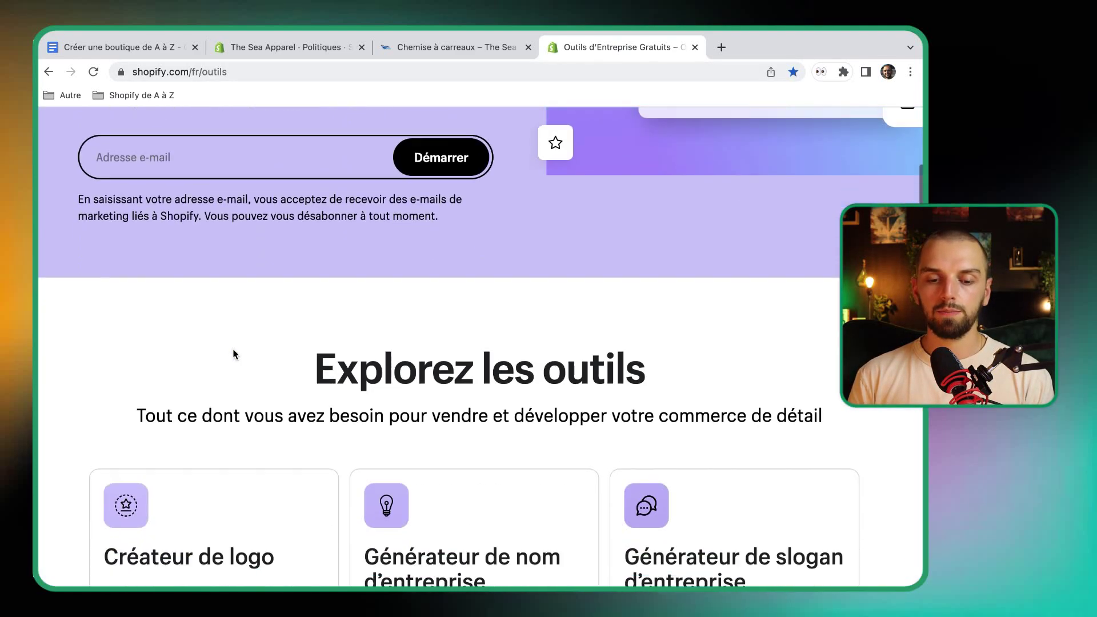
pyautogui.scroll(-3, 233, 354)
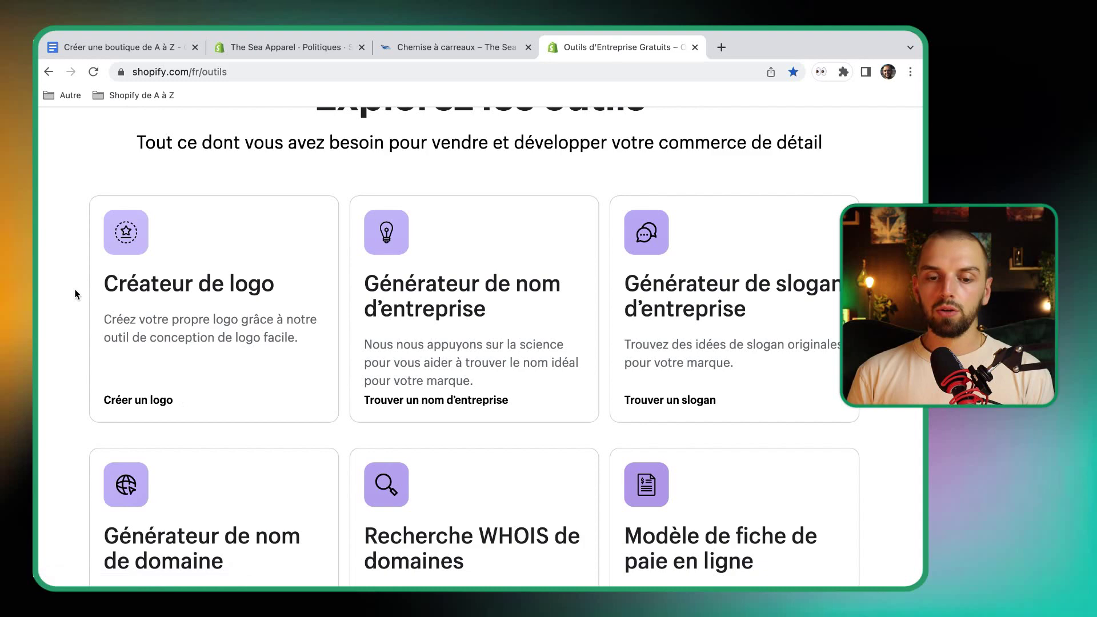
pyautogui.scroll(-2, 75, 289)
pyautogui.scroll(-5, 74, 289)
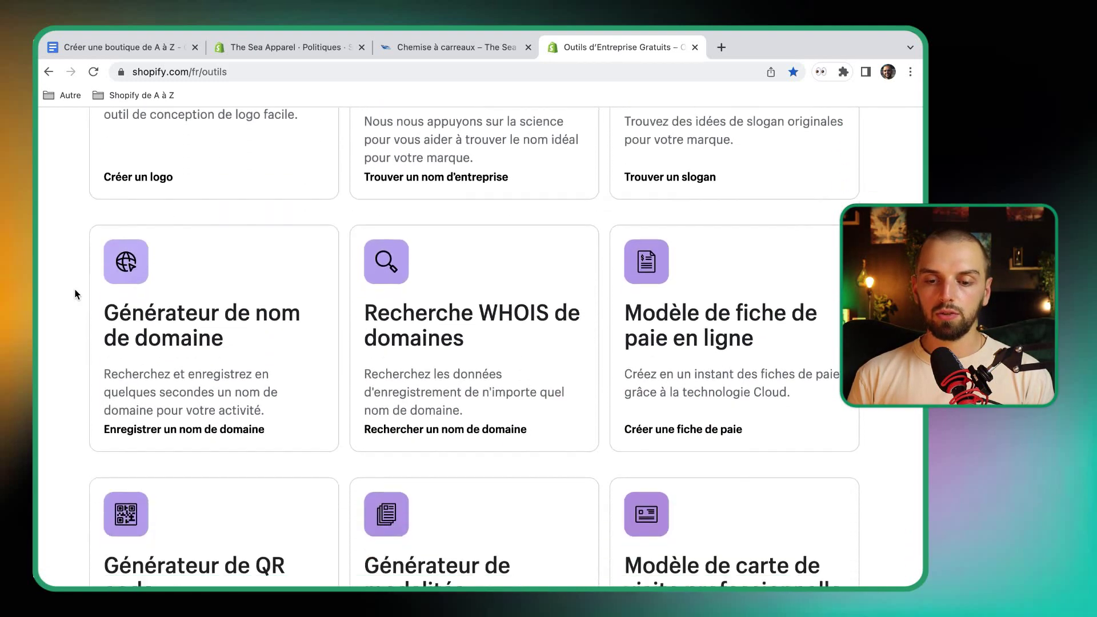
pyautogui.scroll(-6, 74, 289)
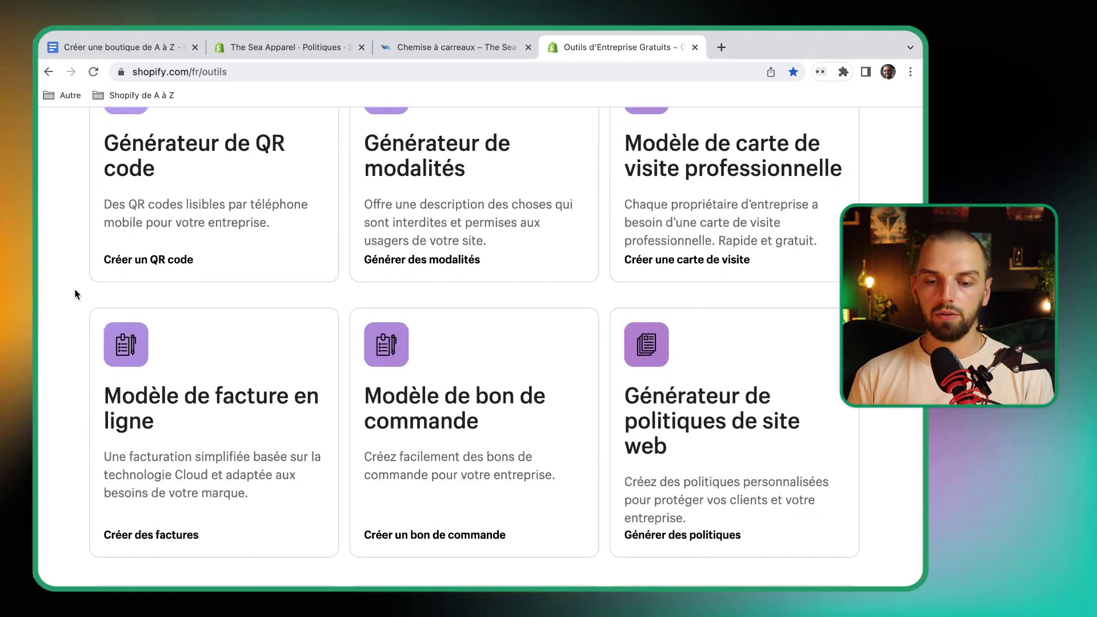
pyautogui.scroll(-6, 75, 289)
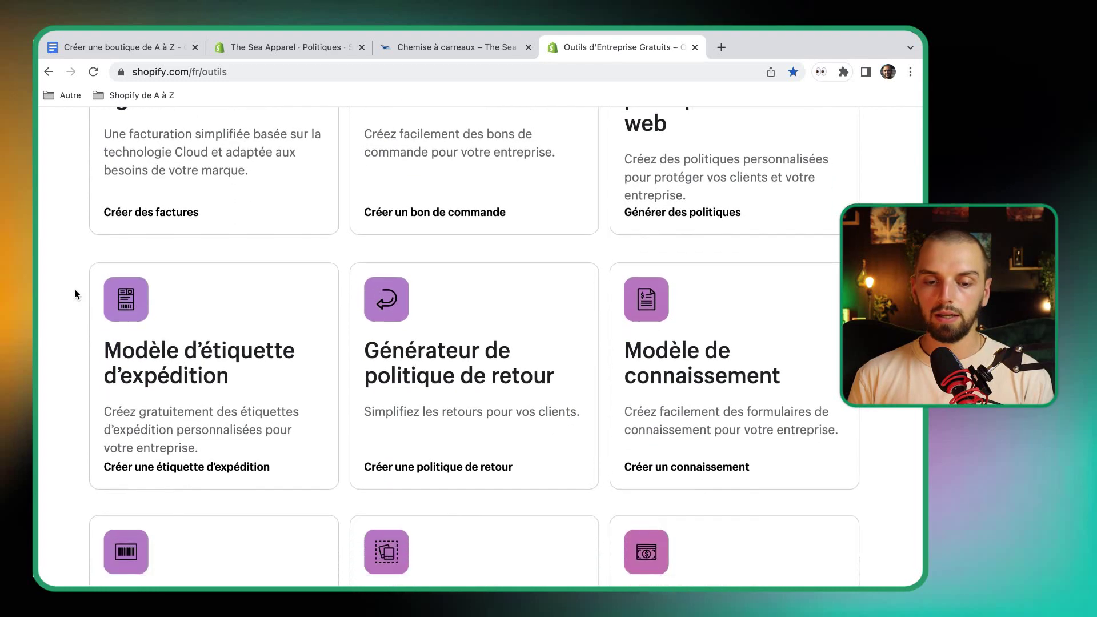
pyautogui.click(429, 426)
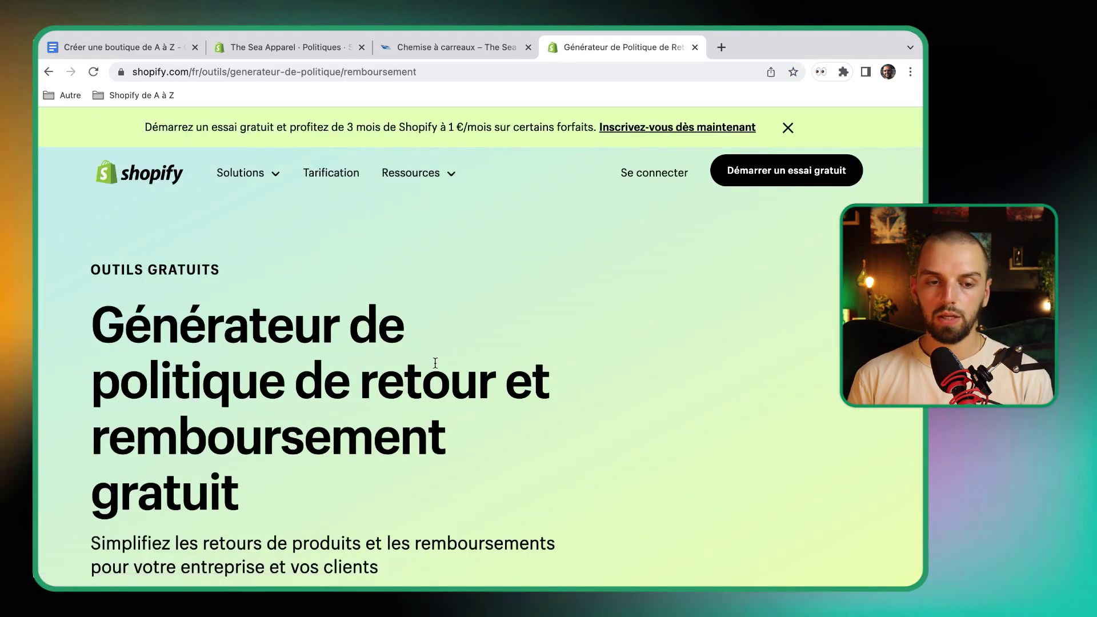
# Examine the return policy generator's form: the company information and website sections
pyautogui.scroll(-3, 435, 362)
pyautogui.scroll(-10, 435, 362)
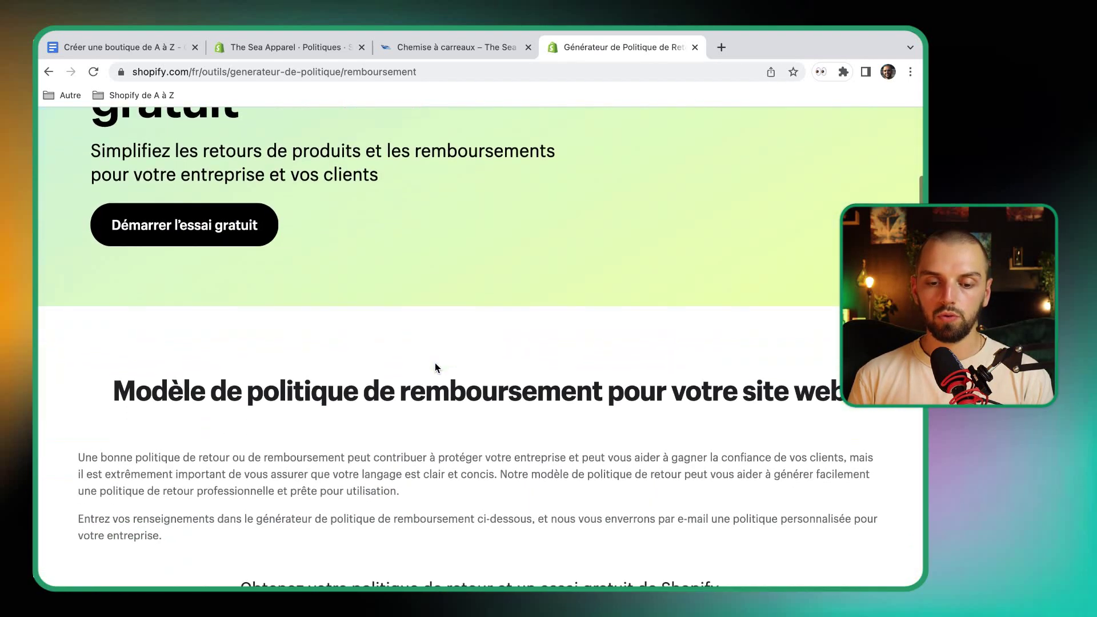
pyautogui.scroll(-3, 435, 364)
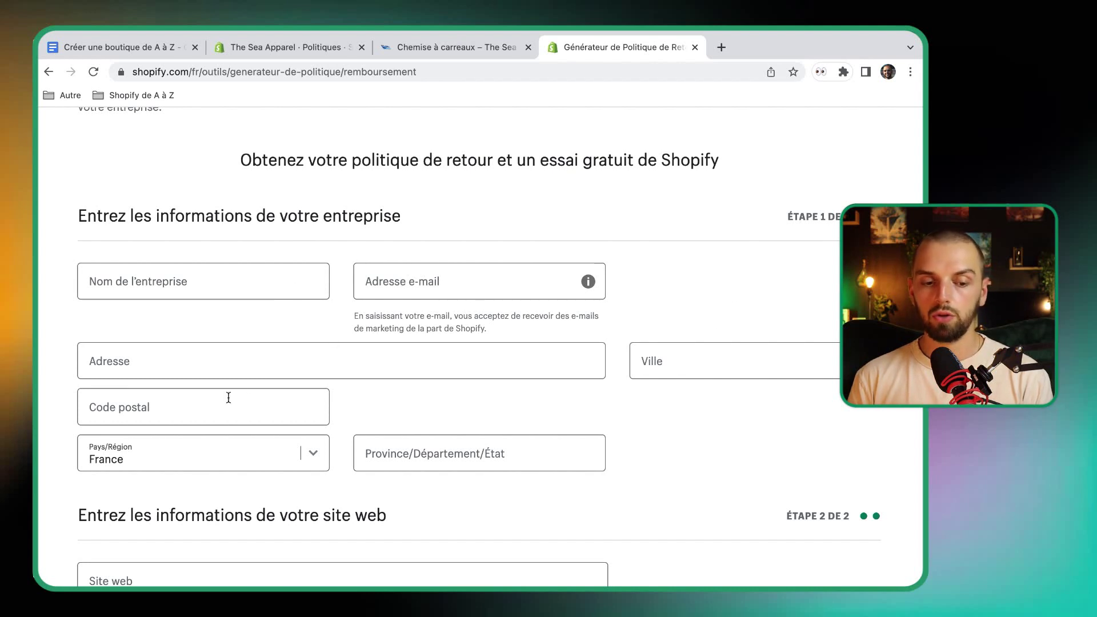
pyautogui.scroll(-2, 337, 445)
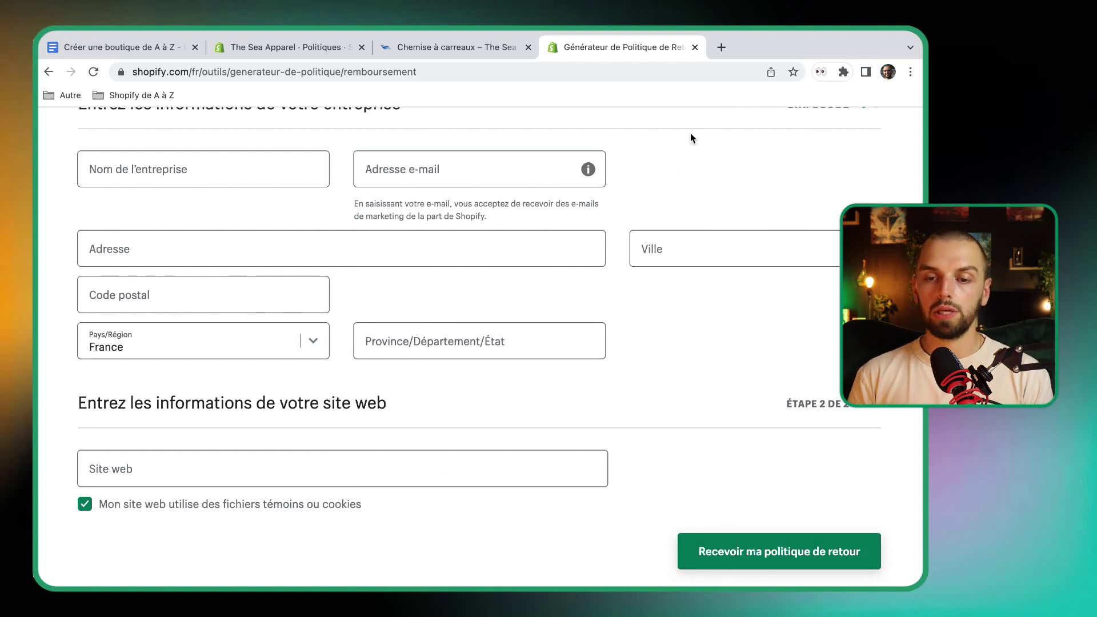
# Open the bookmarked, already generated return policy in a new tab and copy its full text to the clipboard
pyautogui.click(720, 47)
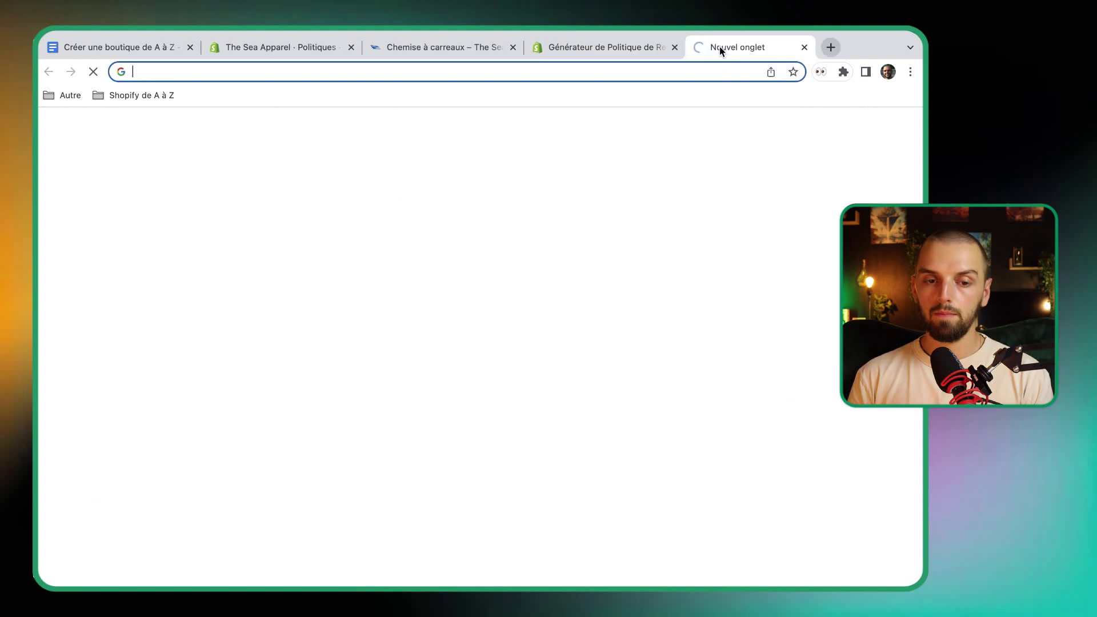
pyautogui.click(126, 94)
pyautogui.moveTo(192, 197)
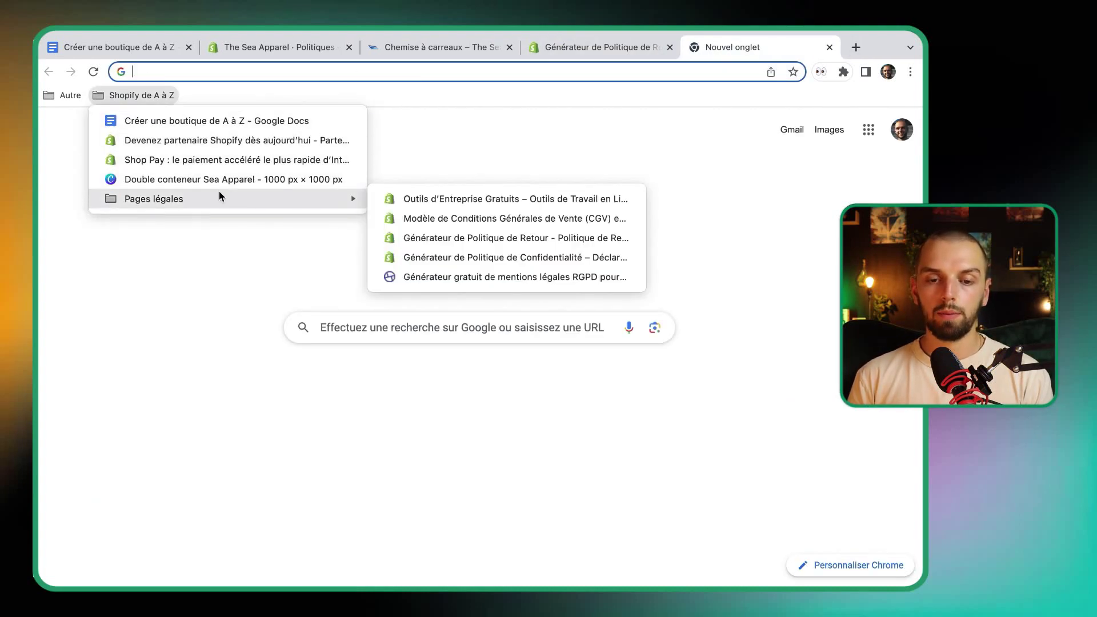
pyautogui.click(438, 235)
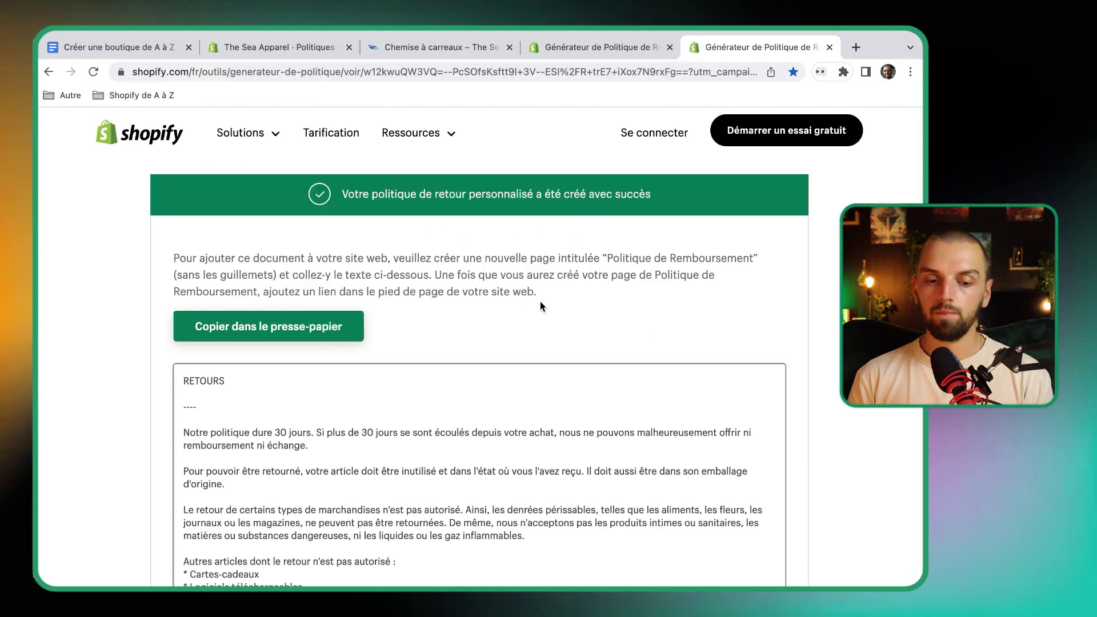
pyautogui.click(313, 333)
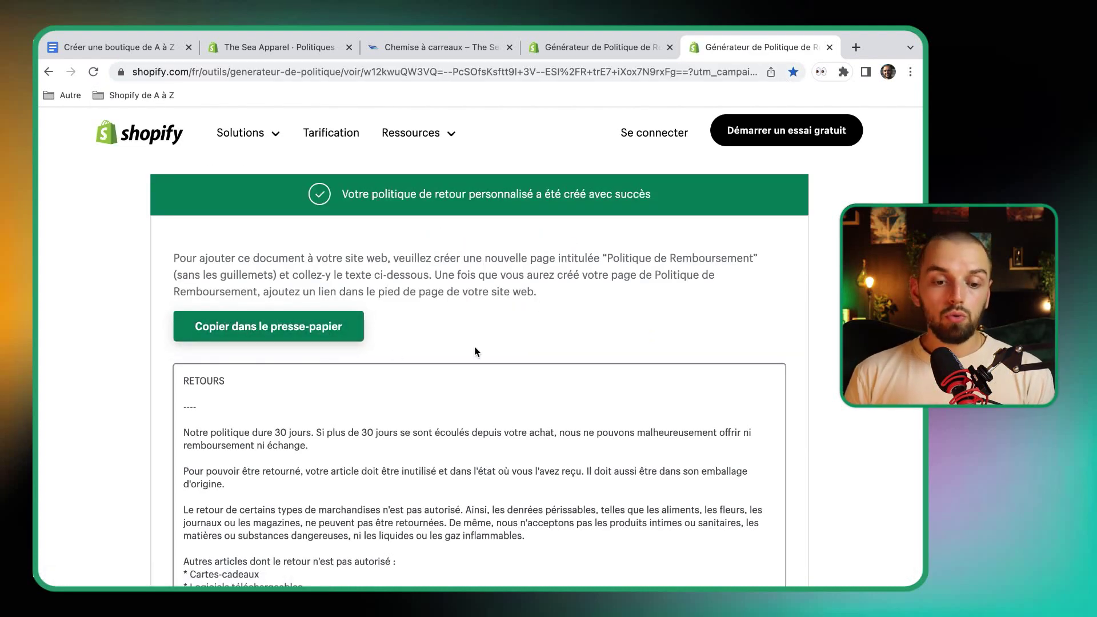
pyautogui.click(243, 329)
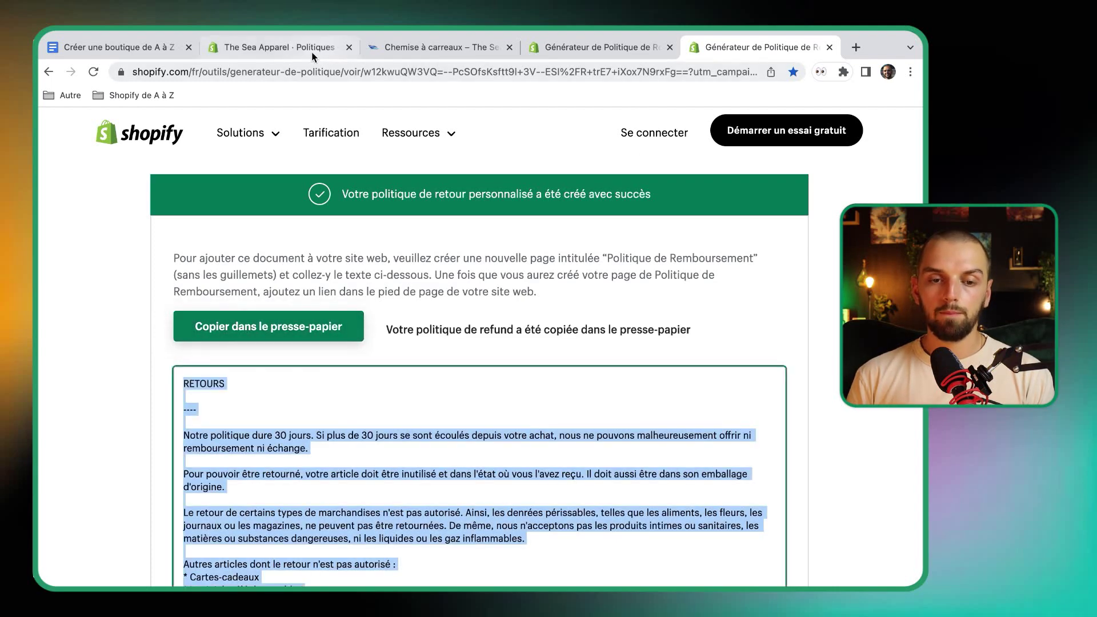
# Return to the store's policy settings and paste the copied text into the written return and refund policy
pyautogui.click(291, 56)
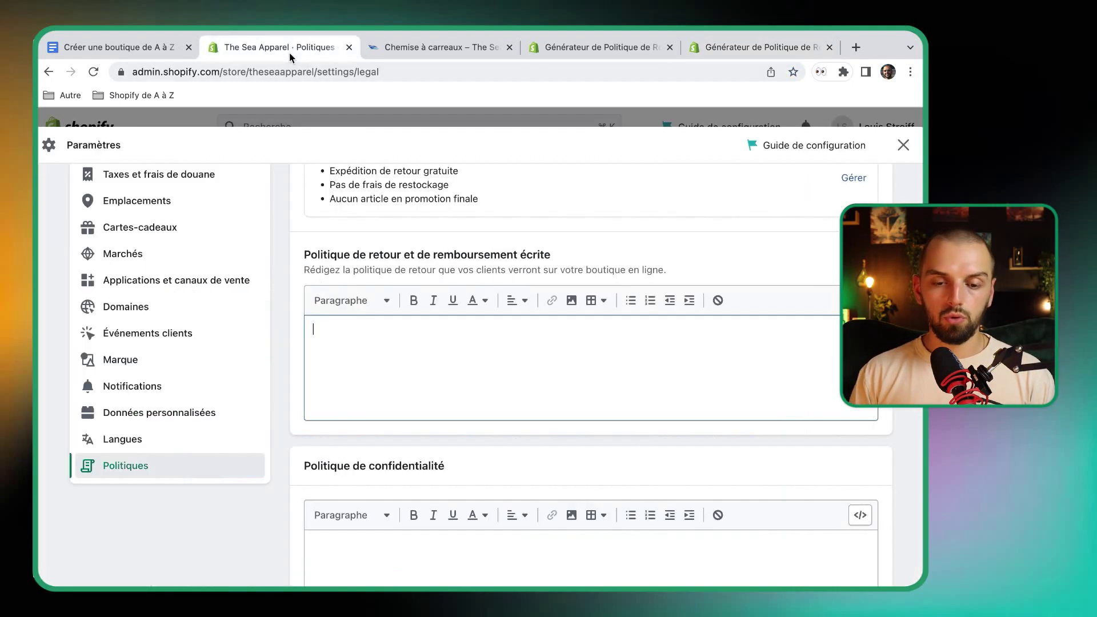
pyautogui.click(377, 371)
pyautogui.press('super+v')
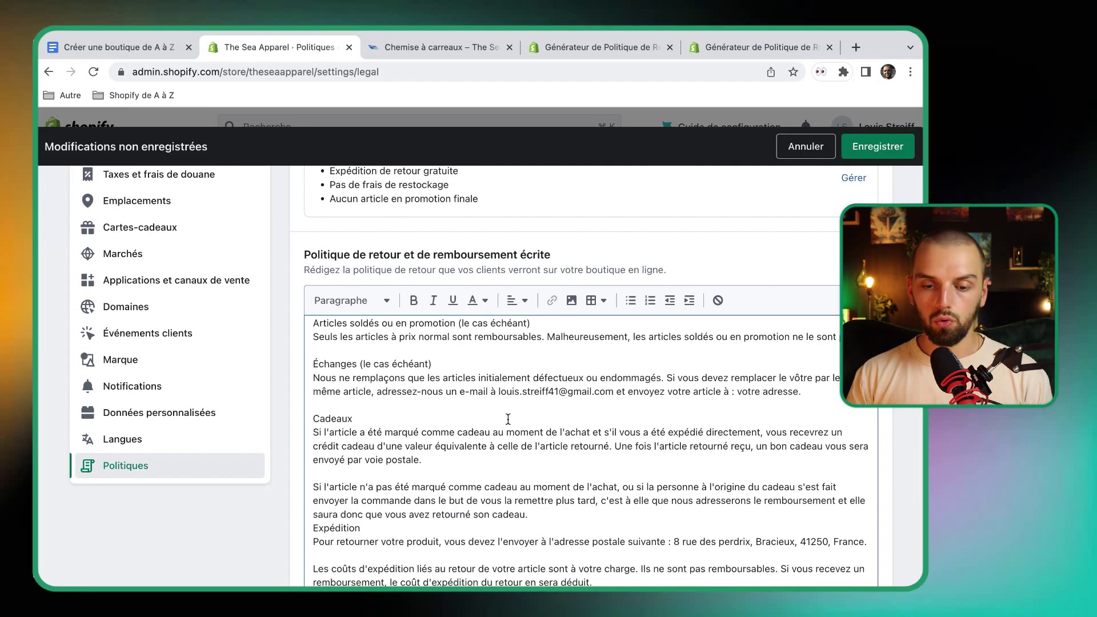
# Review the pasted return policy, including its exchange and partial refund sections, and save the store policies
pyautogui.scroll(-2, 508, 419)
pyautogui.scroll(-2, 508, 419)
pyautogui.scroll(3, 513, 414)
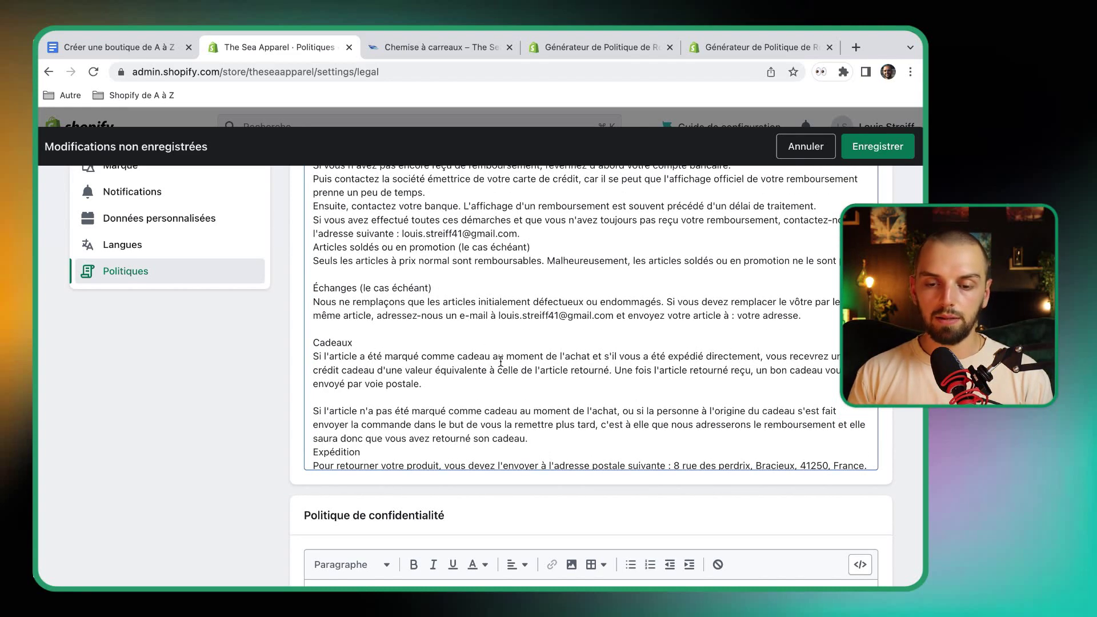
pyautogui.scroll(2, 500, 361)
pyautogui.scroll(1, 500, 361)
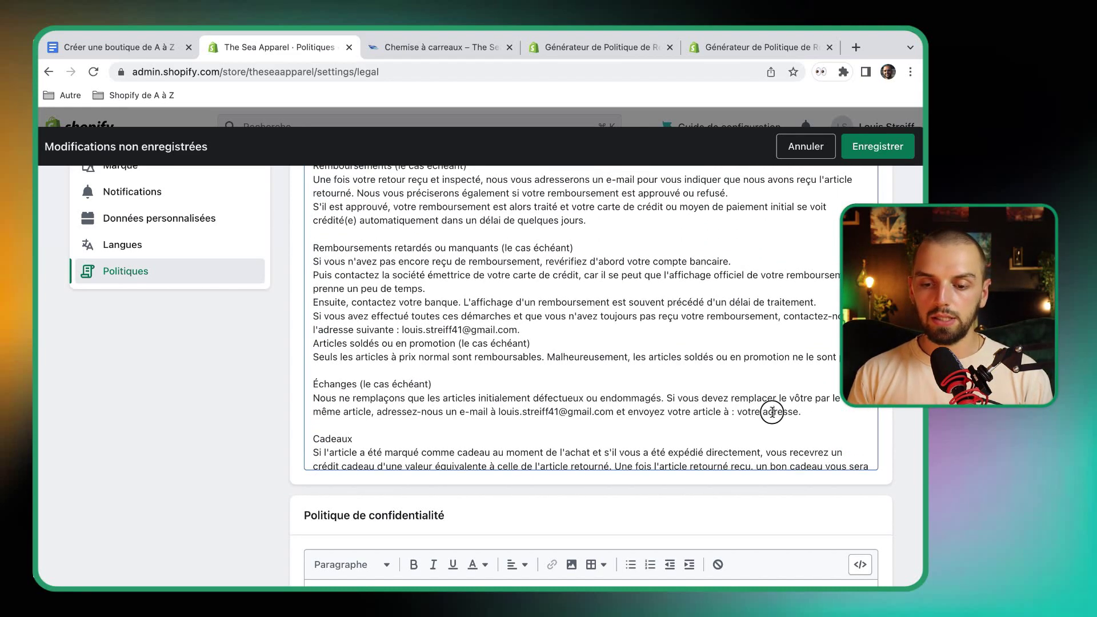
pyautogui.scroll(3, 684, 337)
pyautogui.scroll(2, 683, 337)
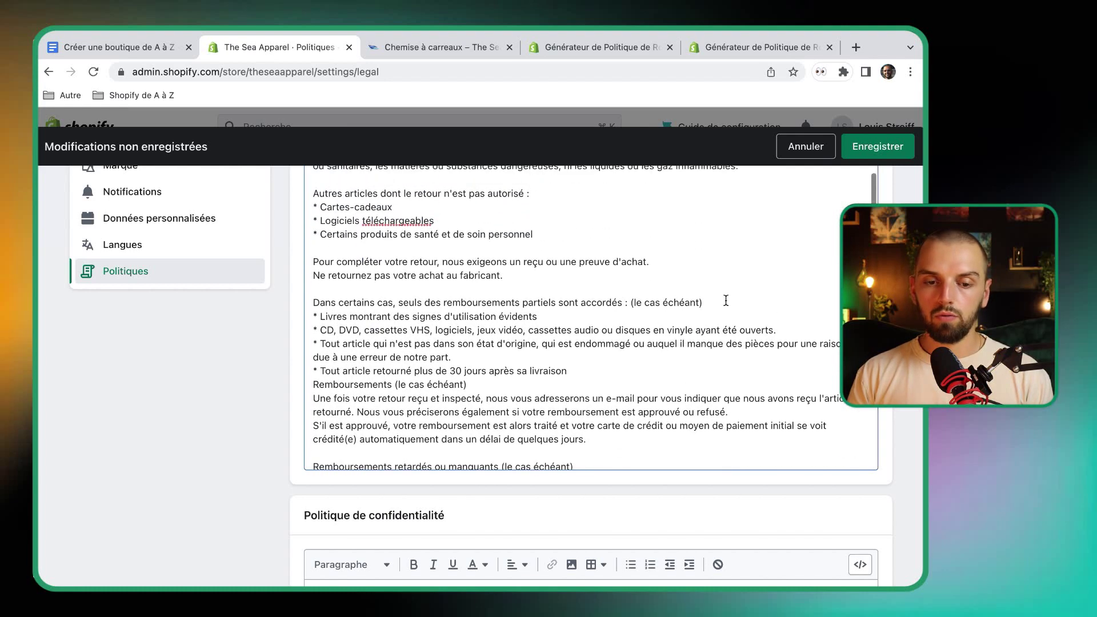
pyautogui.click(878, 147)
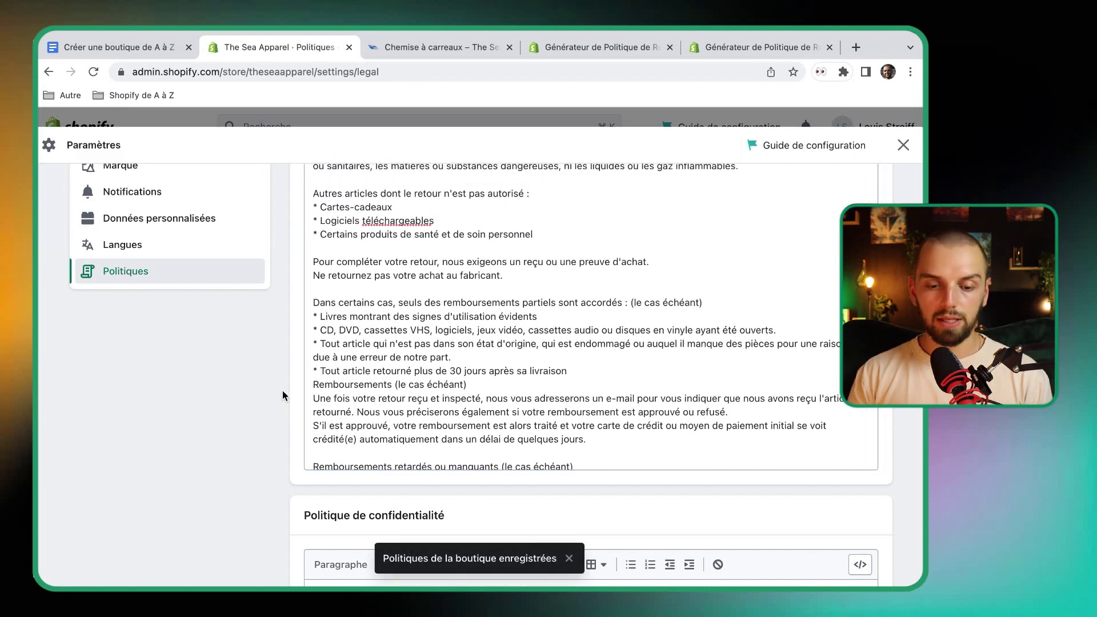
# Switch to the "Créer une boutique Shopify de A à Z" mind map
pyautogui.scroll(-2, 282, 391)
pyautogui.hotkey('ctrl', 'Right')
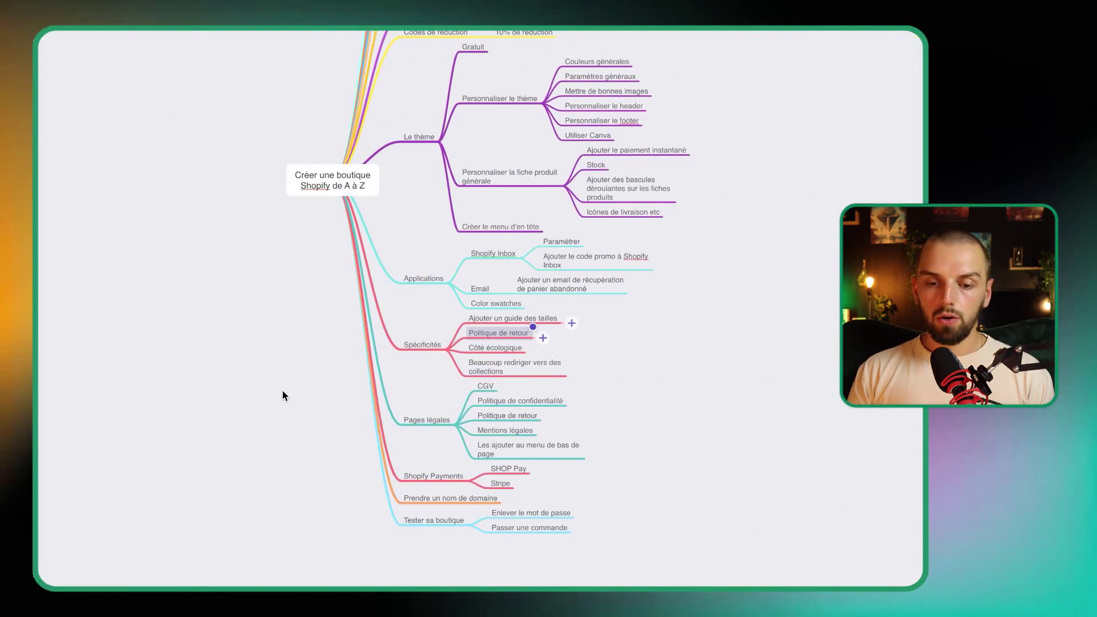